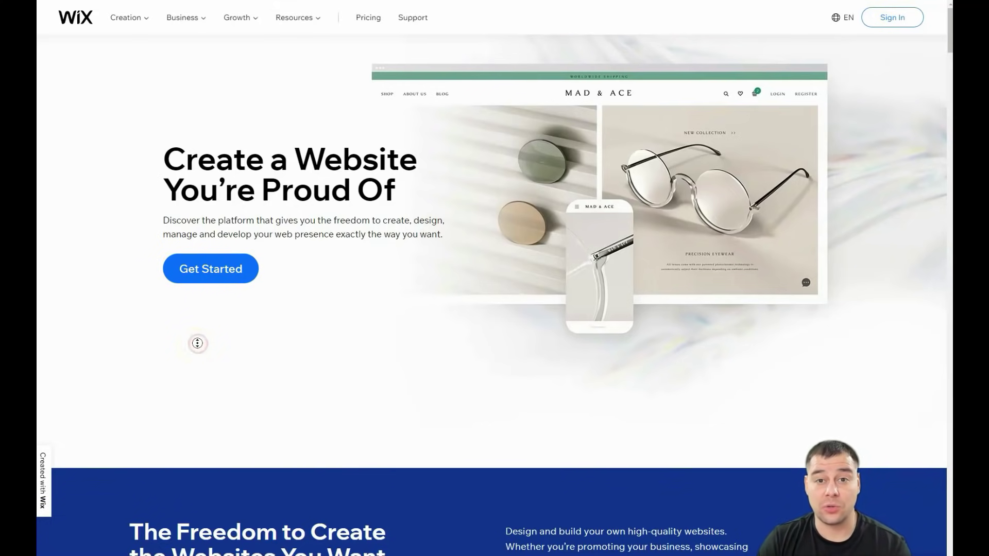
Step: Look through the Wix home page, from the opening banner past the template showcase to the FAQ and footer
scroll(197, 355, down, 3)
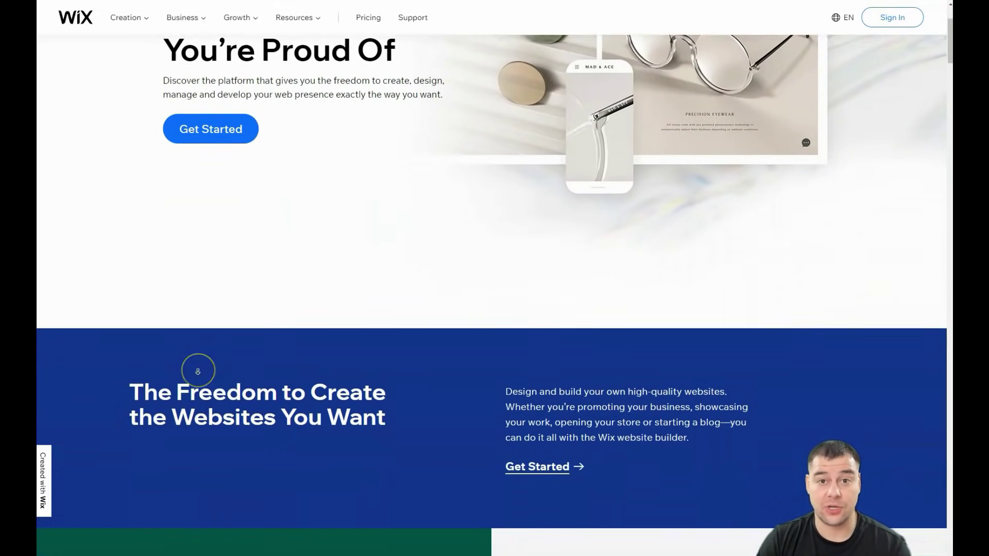
scroll(198, 371, down, 5)
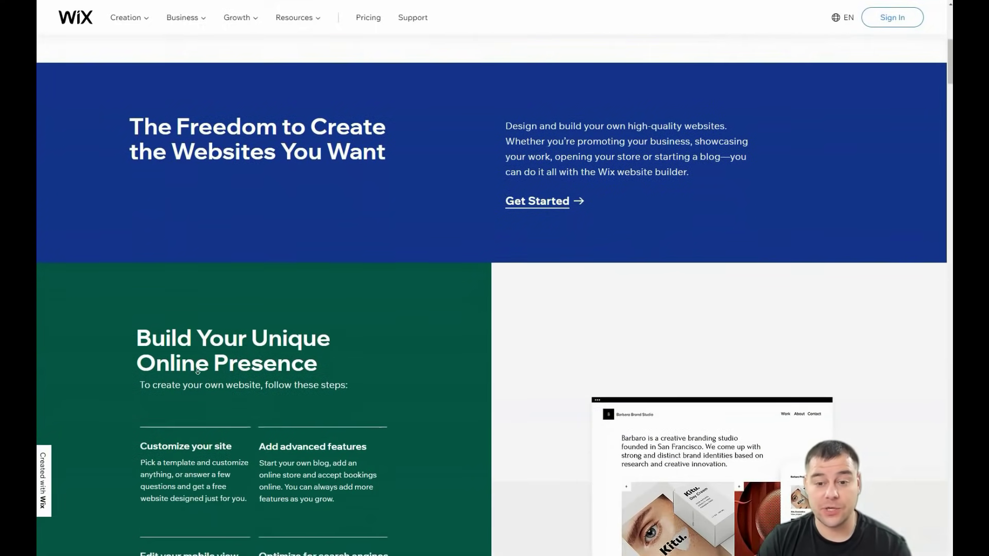
scroll(198, 371, down, 5)
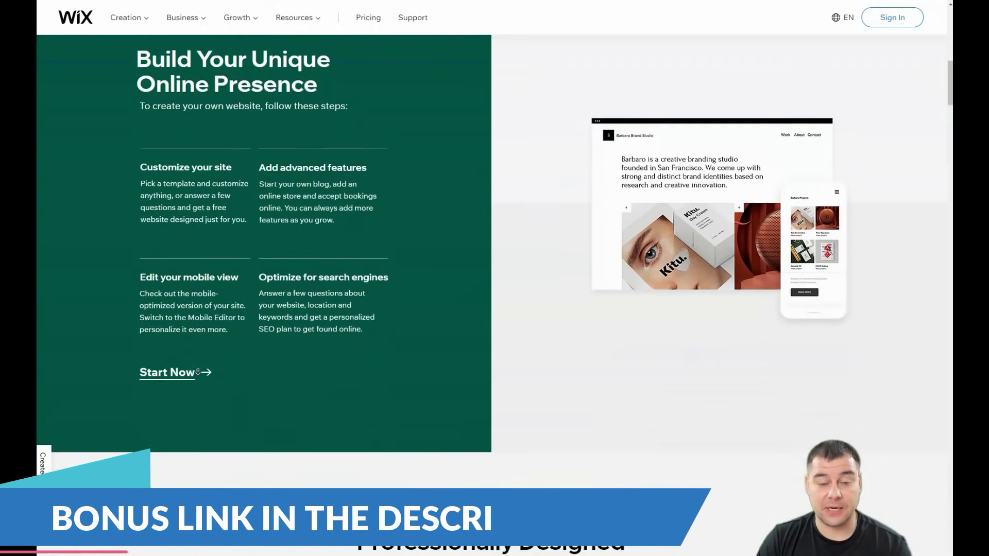
scroll(198, 371, down, 5)
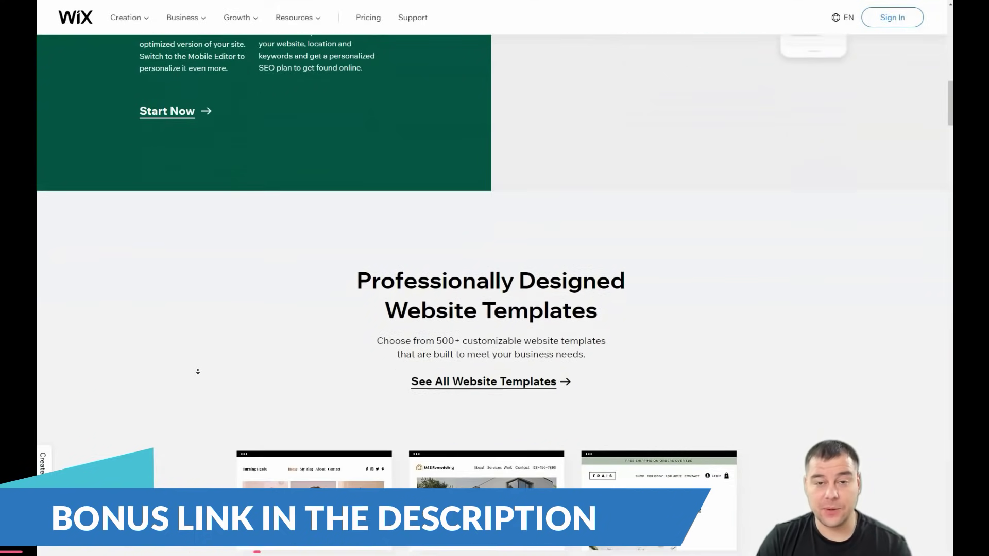
scroll(198, 371, down, 4)
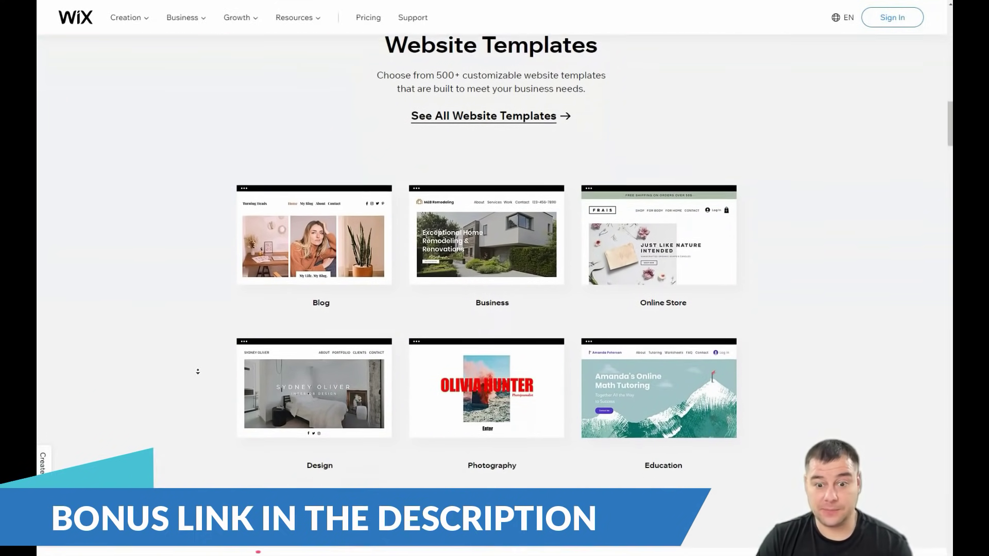
scroll(198, 372, down, 5)
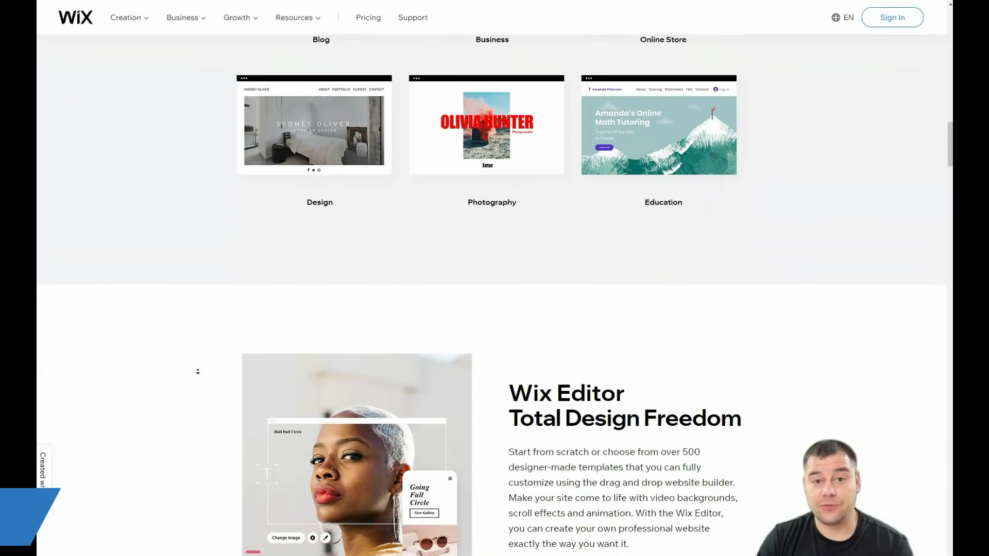
scroll(198, 372, down, 4)
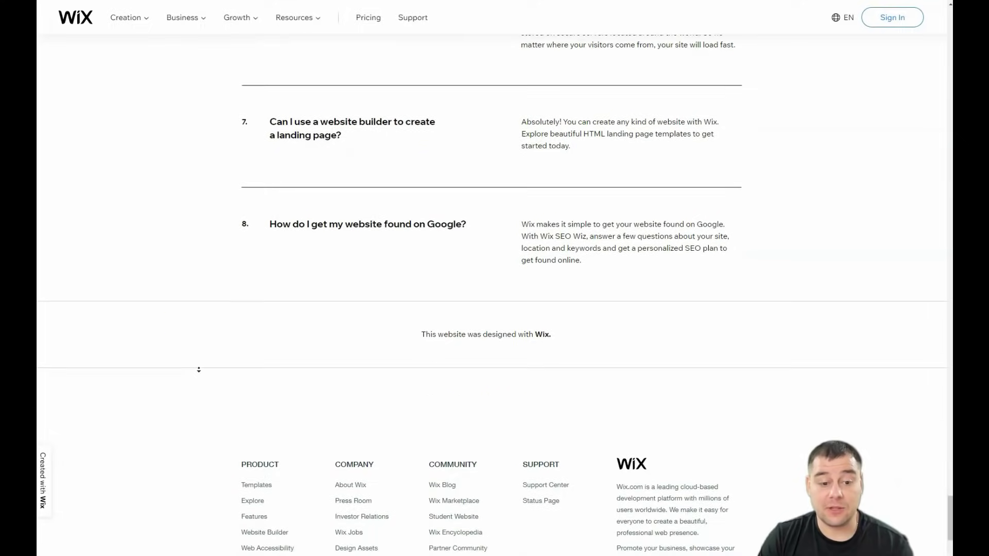
middle_click(199, 318)
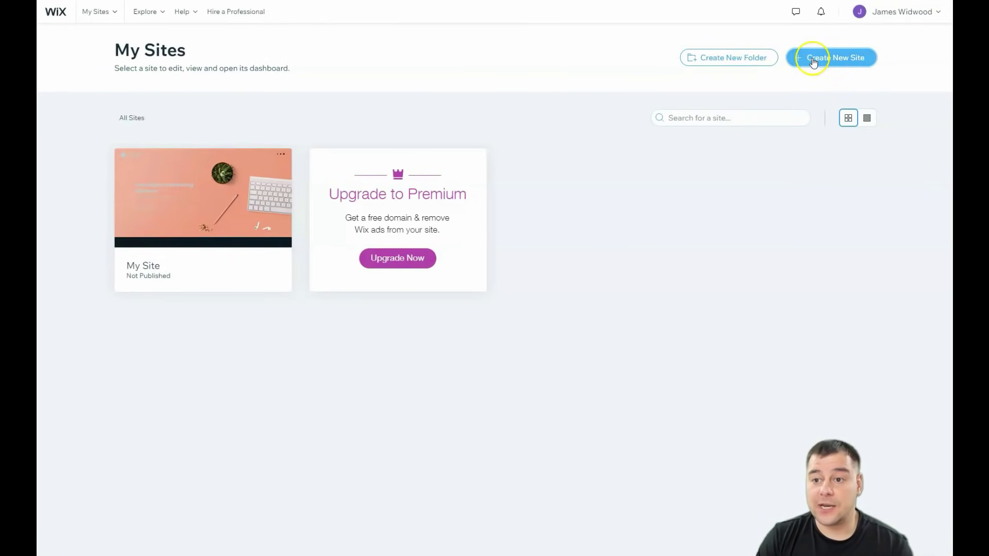
Step: Start creating a new site of the kind Other and choose to build it from a template with the Editor
click(813, 60)
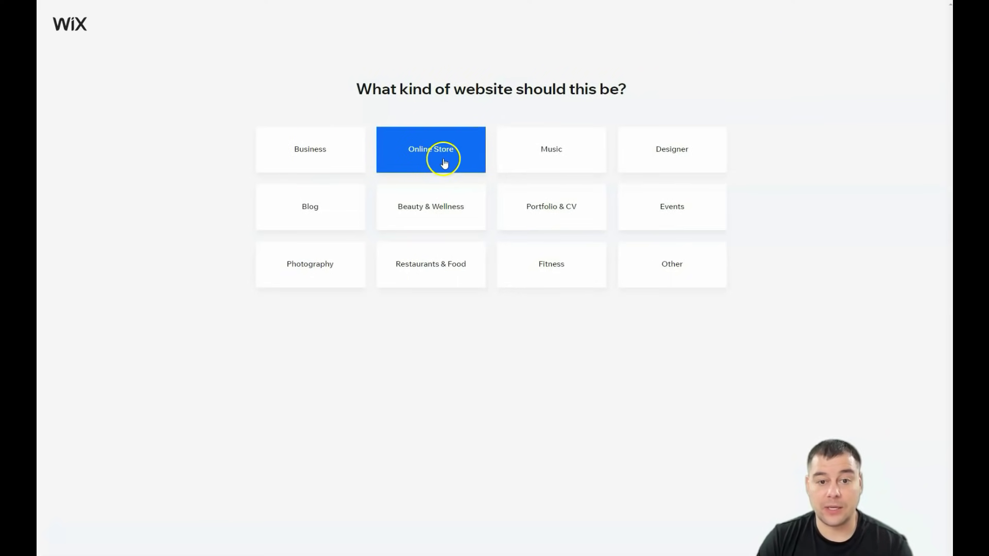
click(660, 270)
click(658, 257)
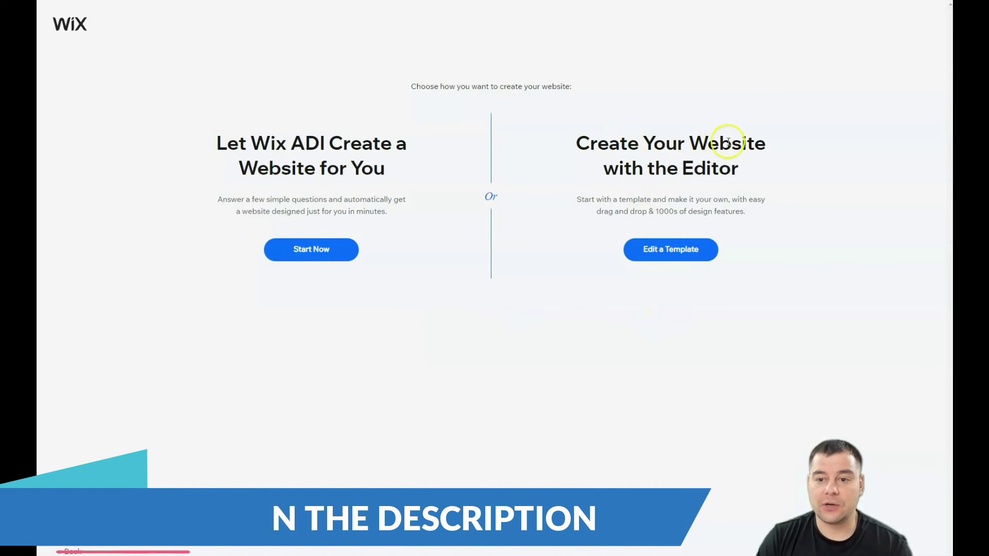
click(675, 254)
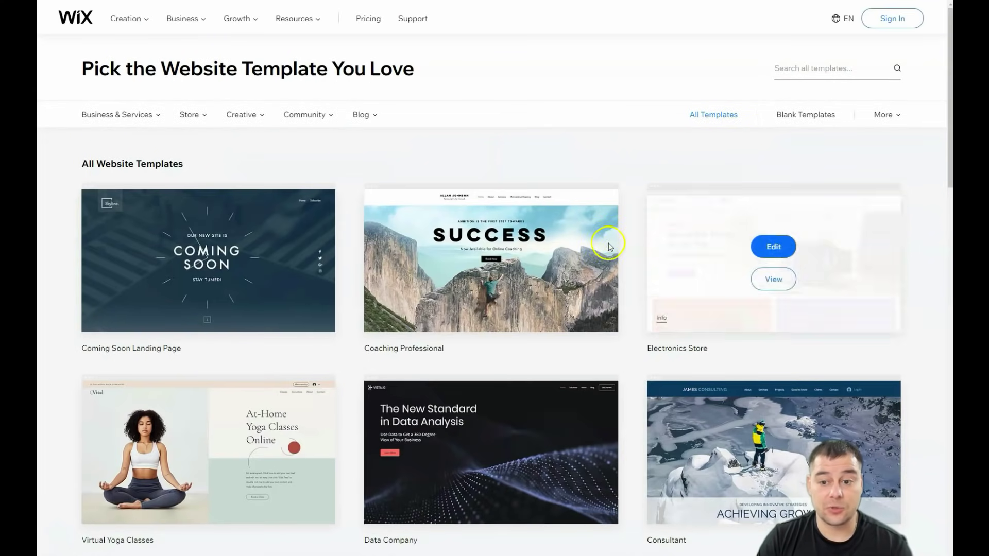
Step: Look through the website templates on the first page of the template gallery
scroll(546, 250, down, 5)
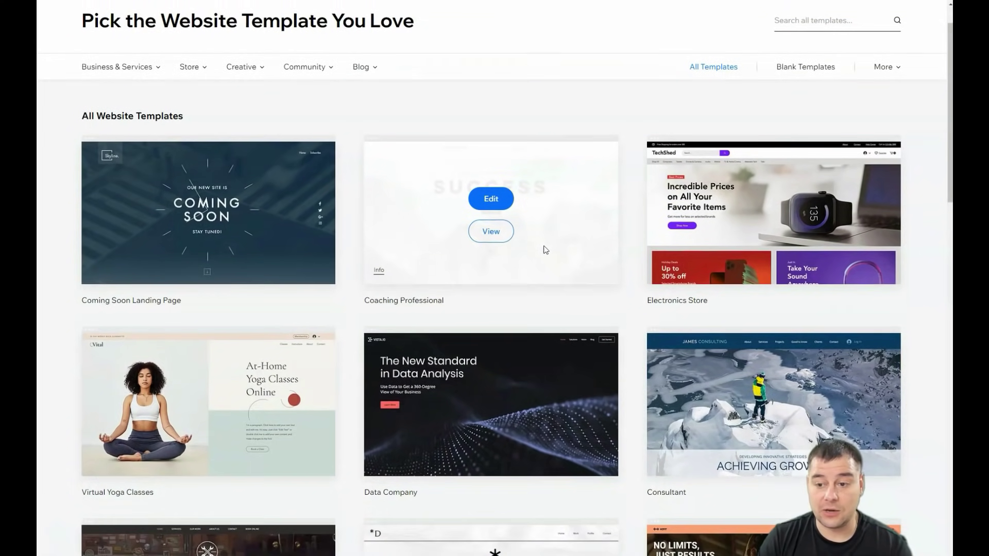
scroll(546, 250, down, 5)
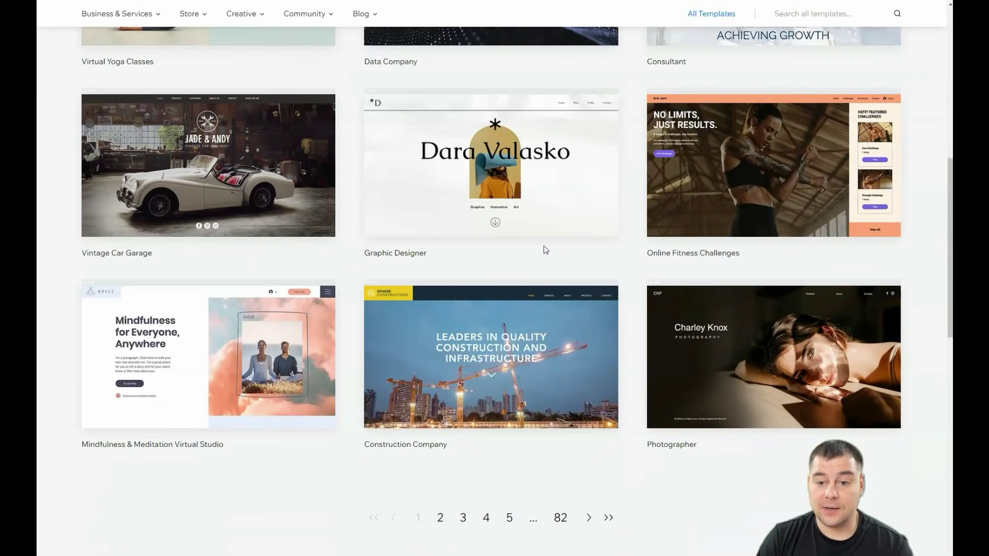
scroll(543, 246, down, 2)
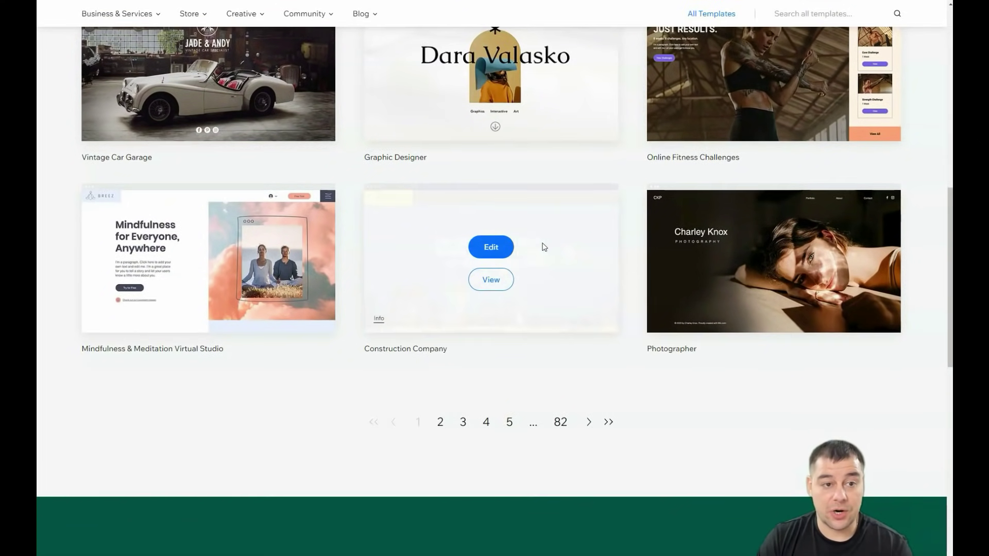
scroll(545, 247, up, 3)
scroll(506, 227, up, 3)
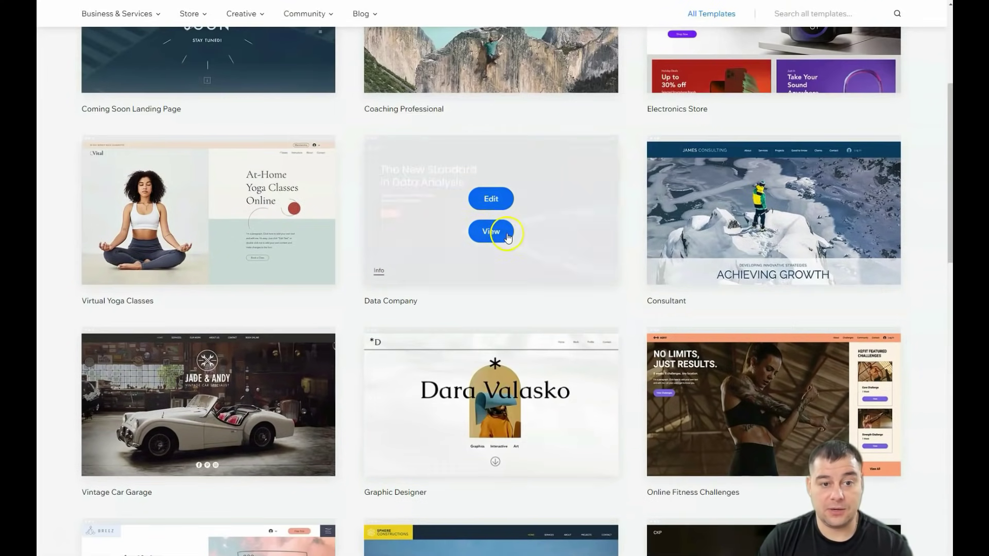
scroll(507, 237, up, 3)
scroll(507, 237, down, 10)
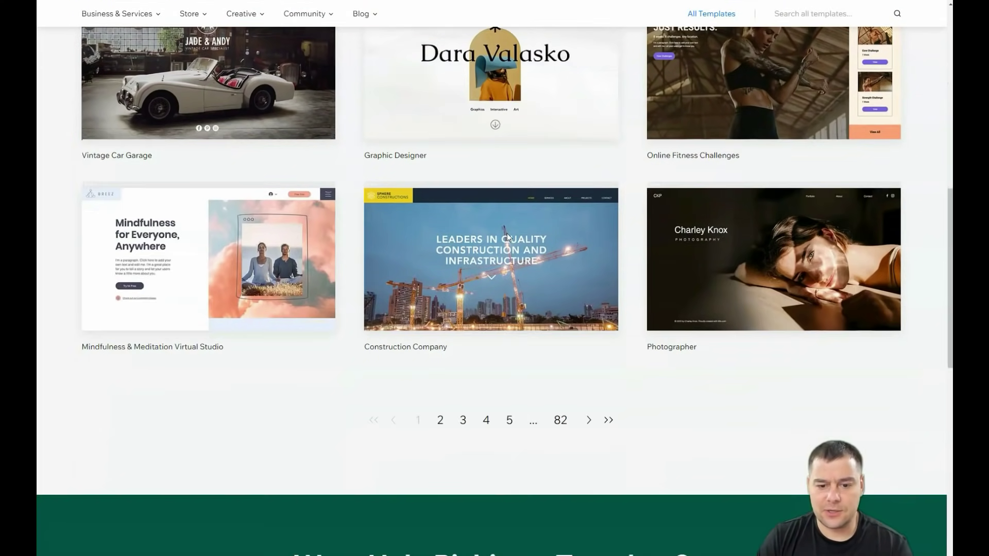
Step: Browse the website templates on pages 3 and 4 of the gallery
scroll(507, 233, down, 2)
click(469, 336)
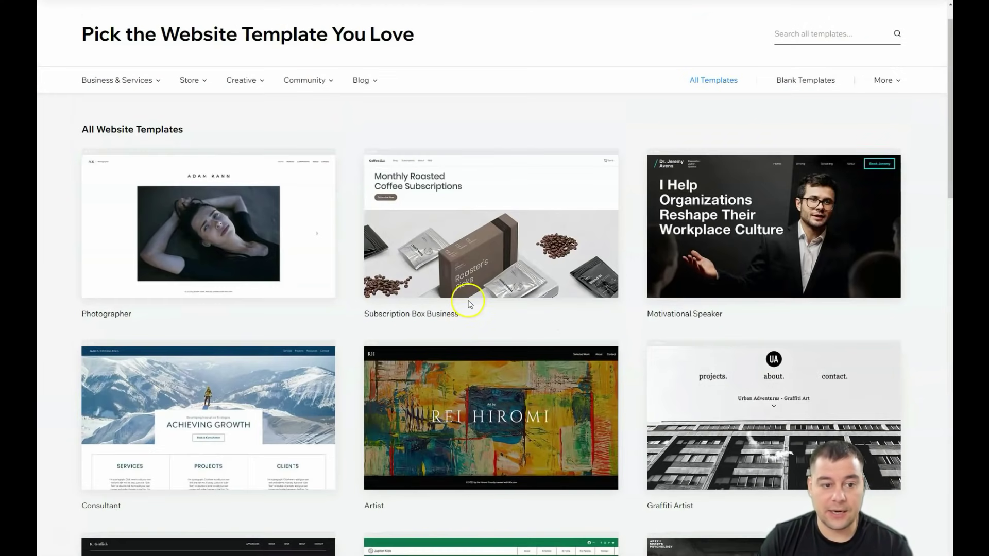
scroll(473, 308, down, 7)
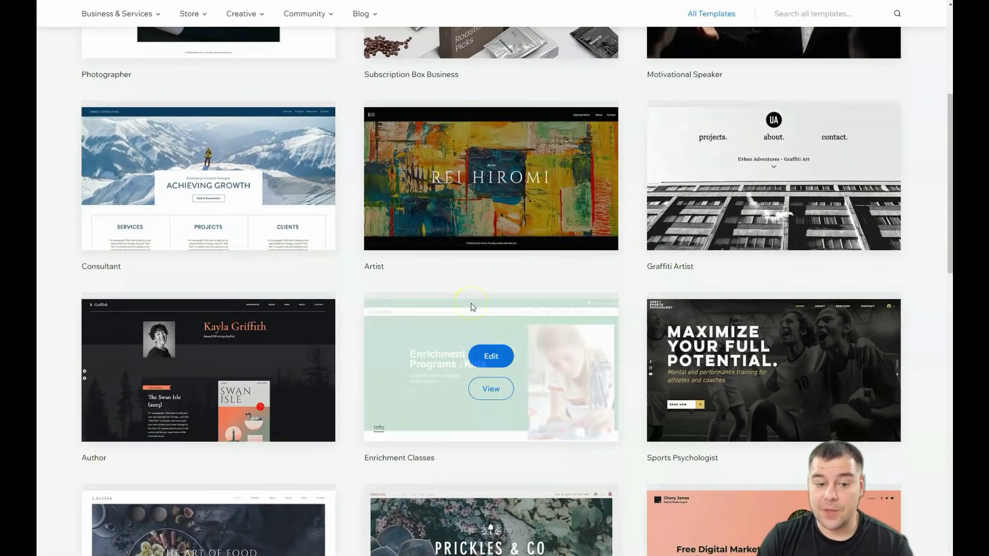
scroll(472, 307, down, 3)
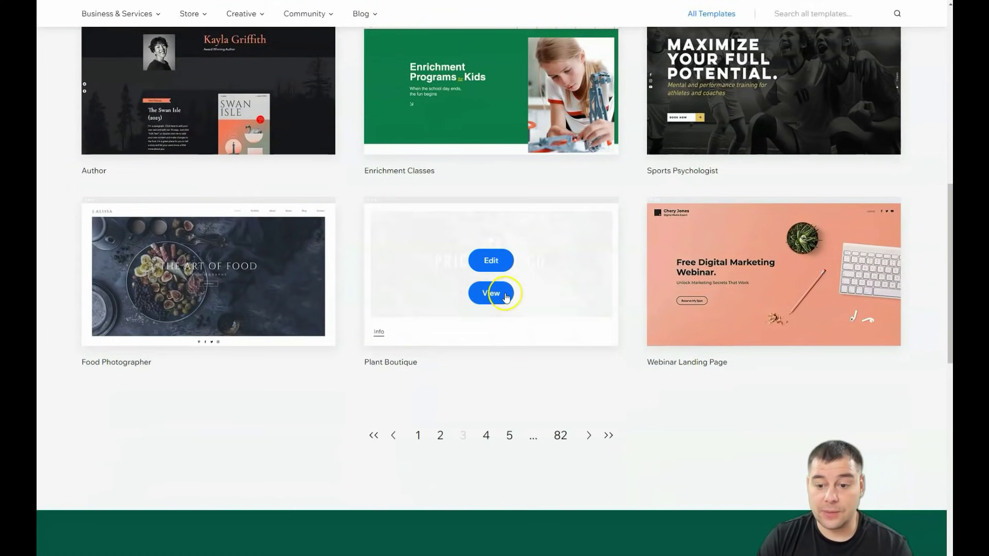
click(486, 437)
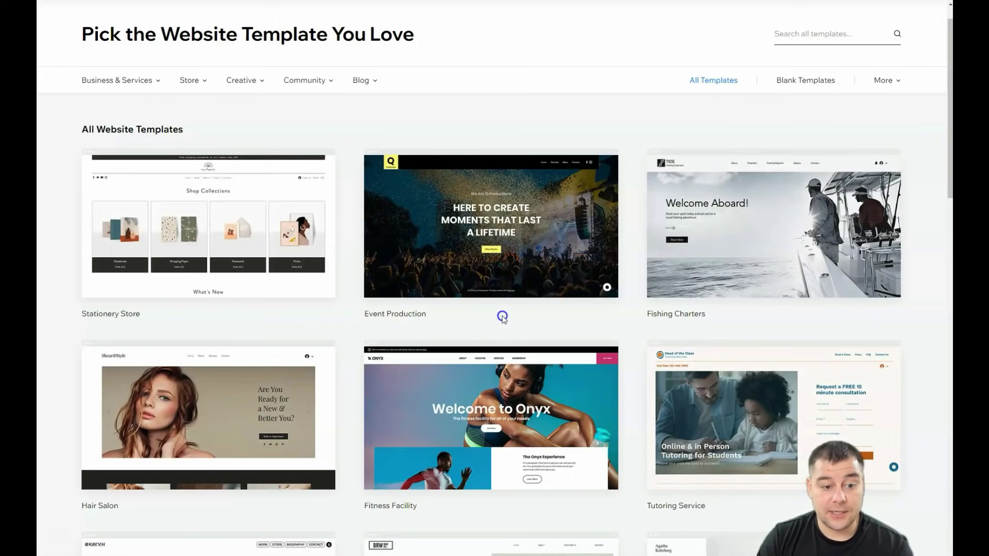
scroll(503, 316, down, 5)
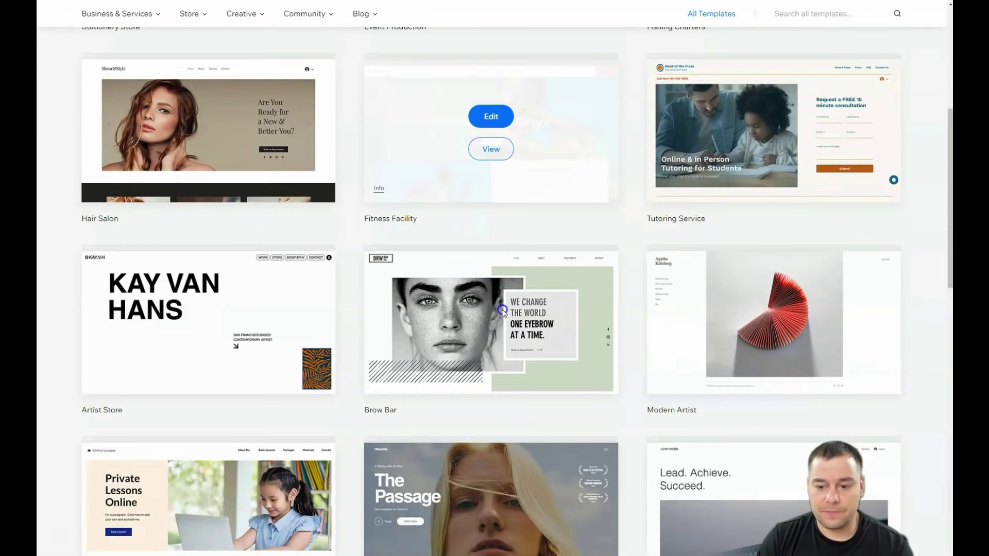
mouse_move(502, 311)
scroll(502, 312, down, 4)
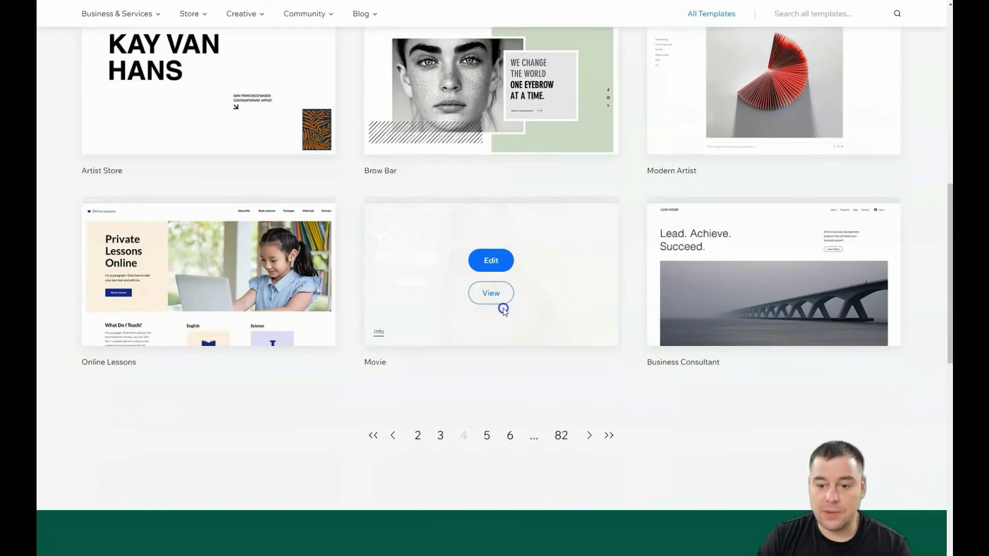
Step: Browse the website templates on pages 5 and 6 of the gallery
click(487, 440)
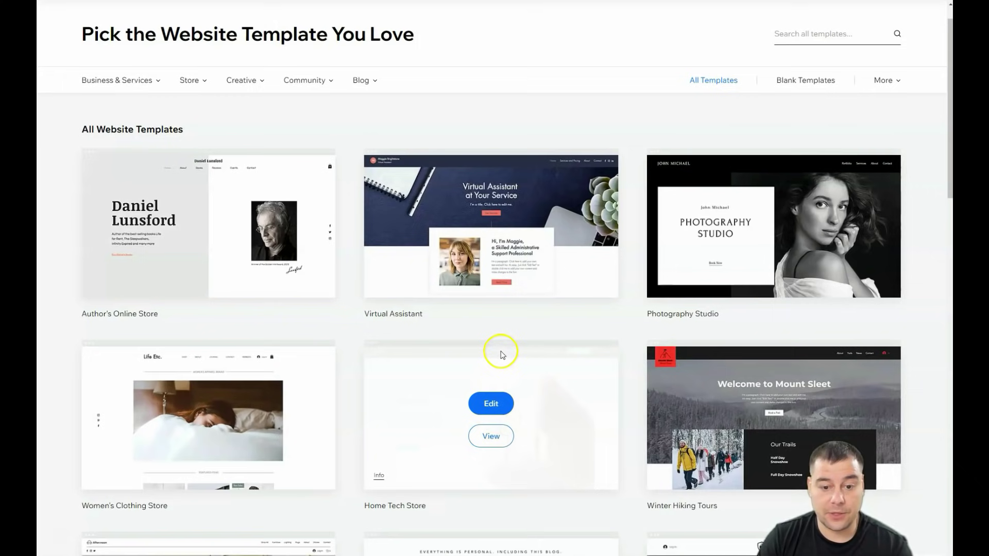
scroll(435, 316, down, 7)
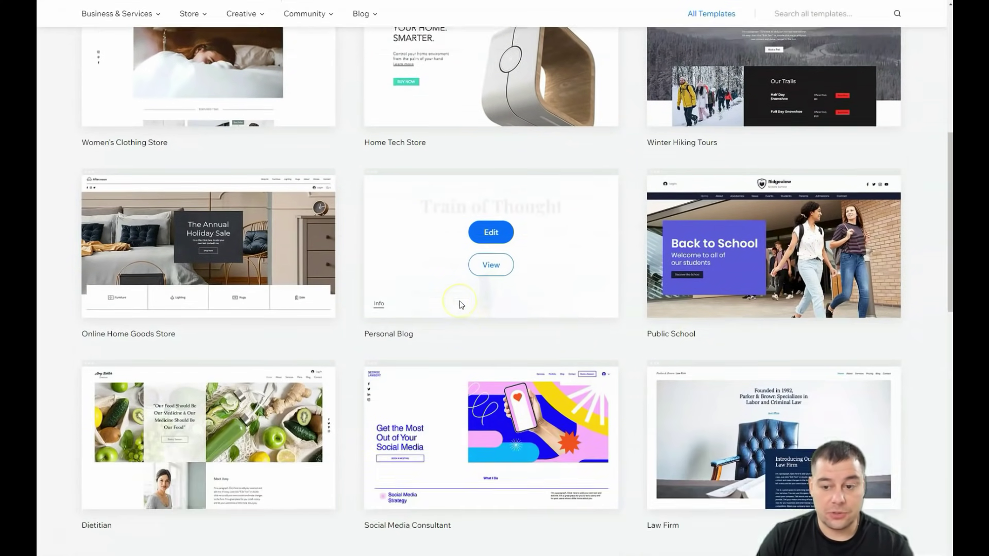
scroll(460, 304, down, 3)
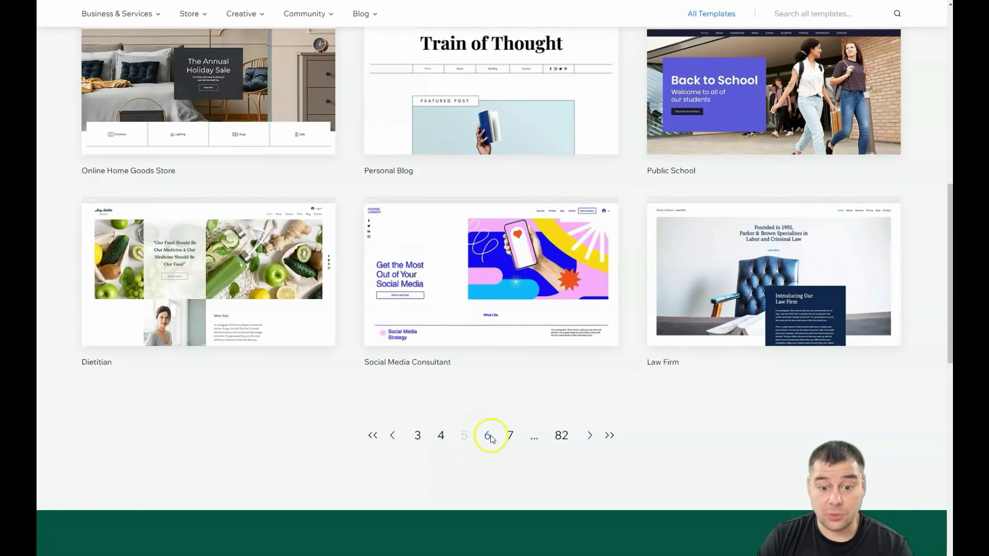
click(489, 437)
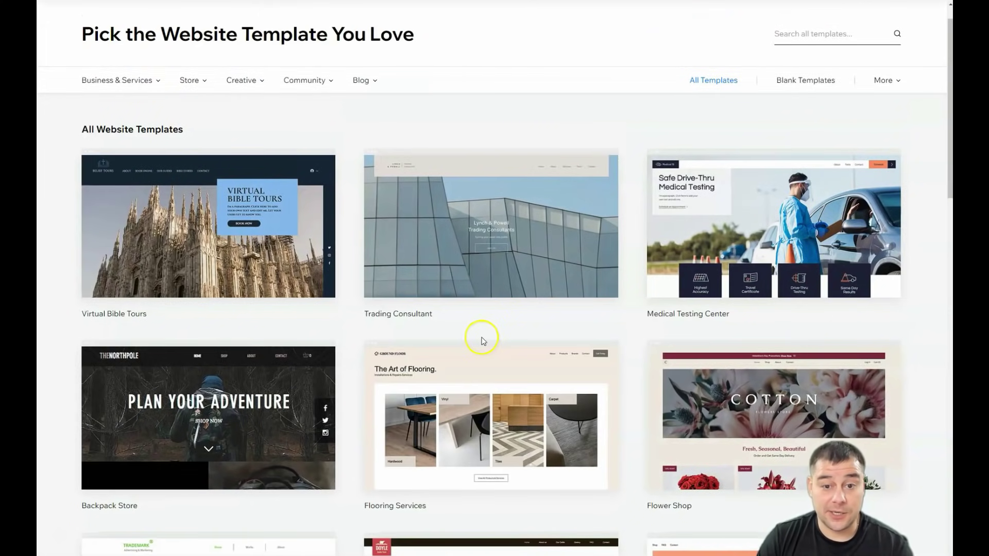
scroll(484, 332, down, 7)
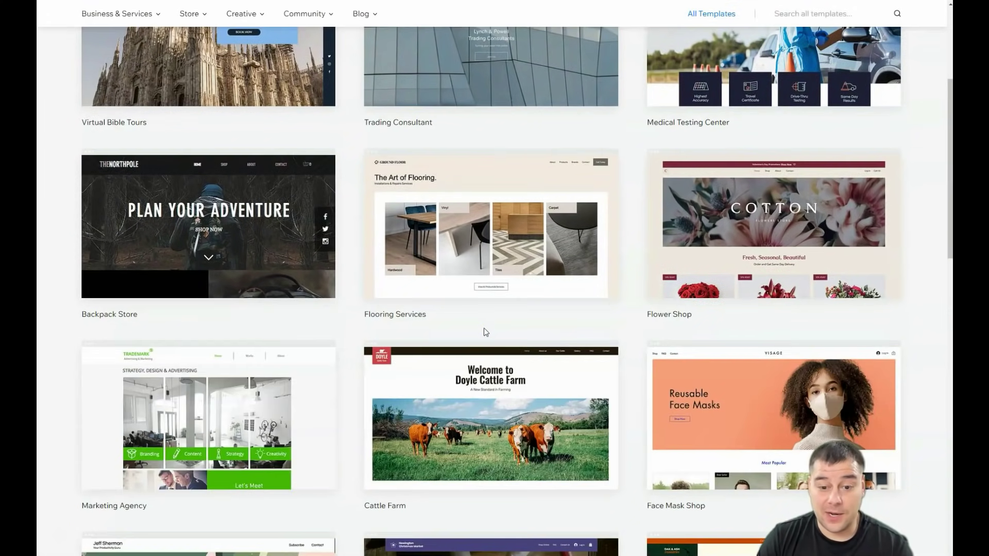
scroll(484, 329, down, 2)
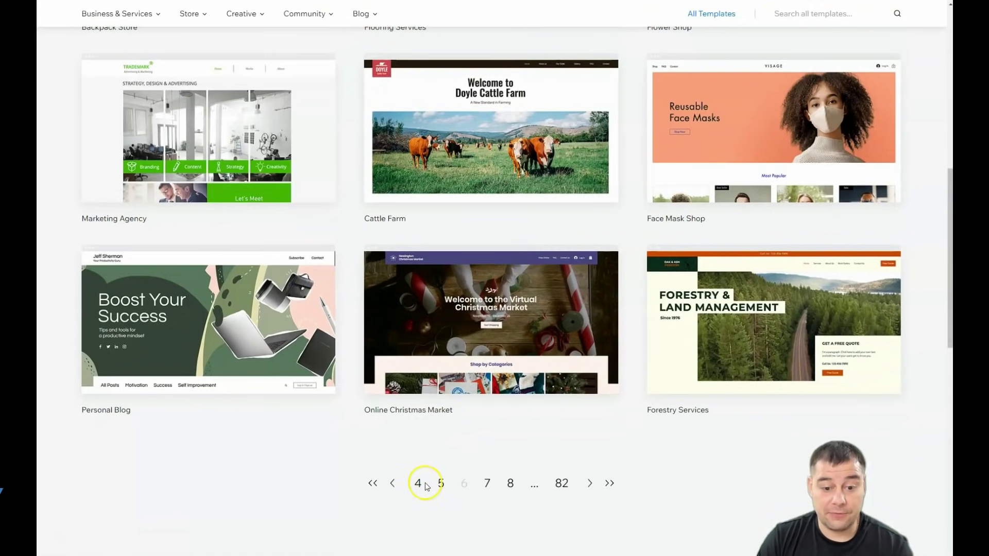
Step: Return through page 5 to page 3 of the gallery and open the Webinar Landing Page template for editing
click(391, 485)
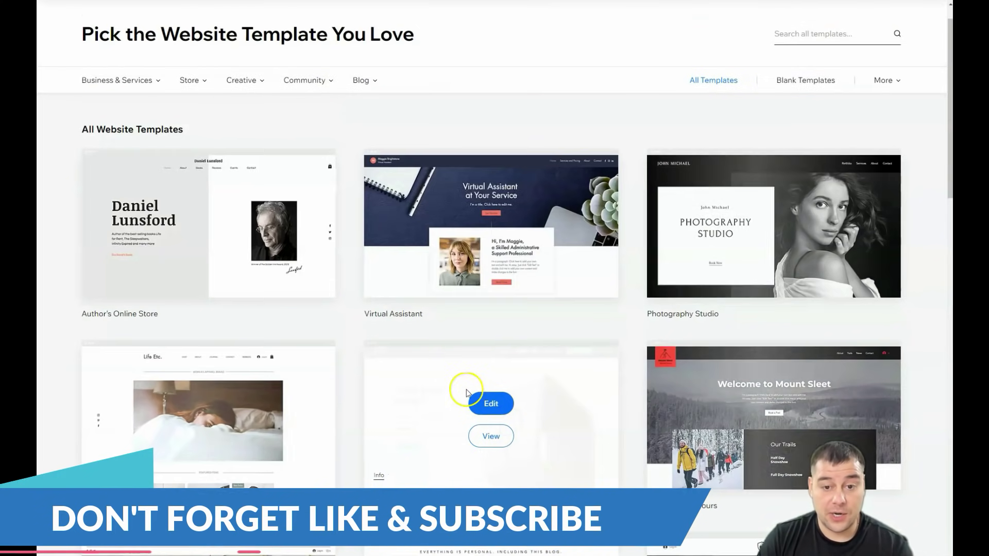
scroll(453, 376, down, 5)
scroll(454, 376, down, 5)
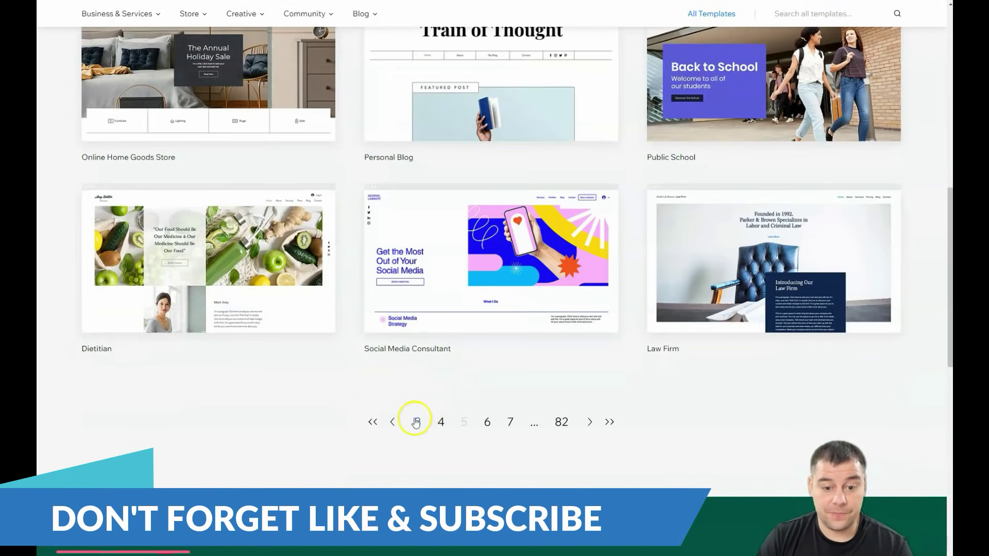
click(416, 423)
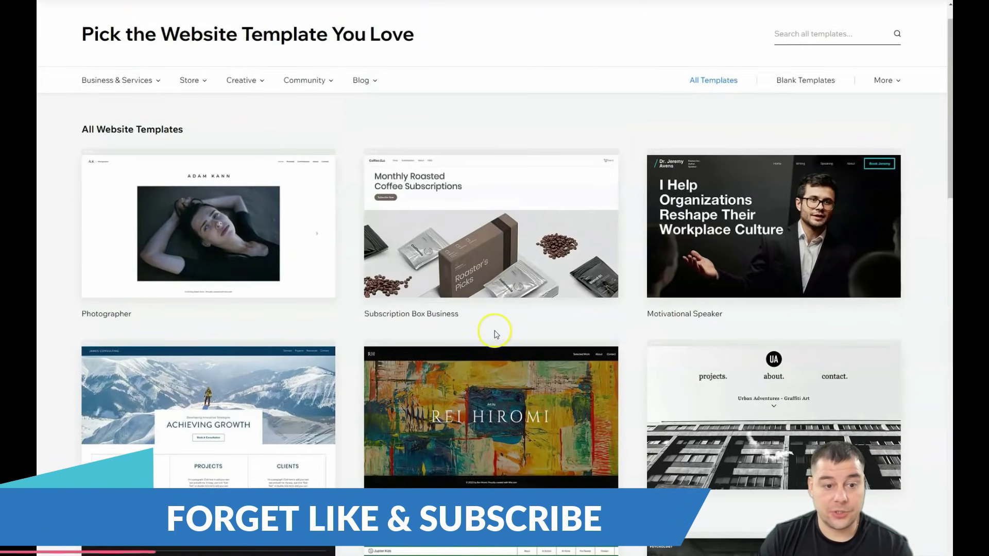
scroll(483, 340, down, 10)
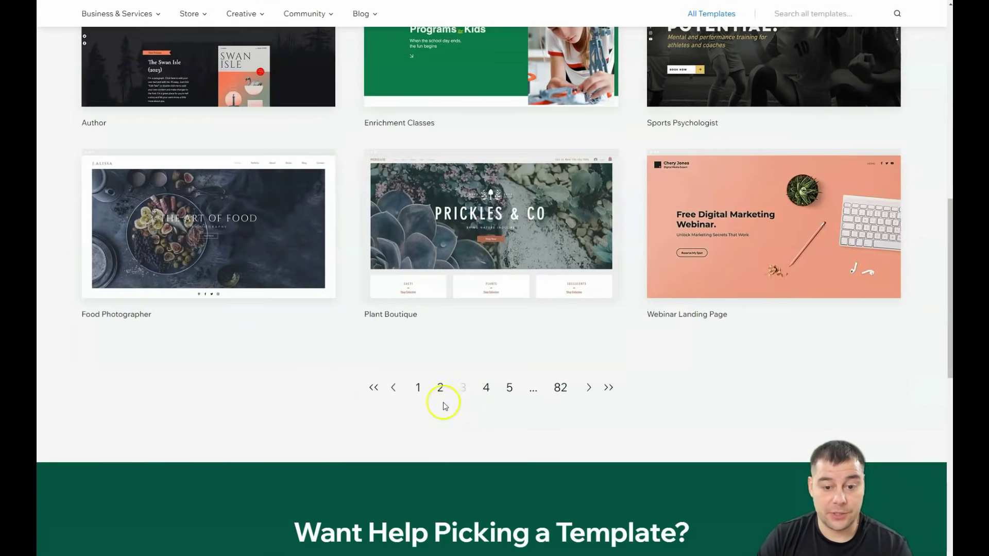
mouse_move(714, 225)
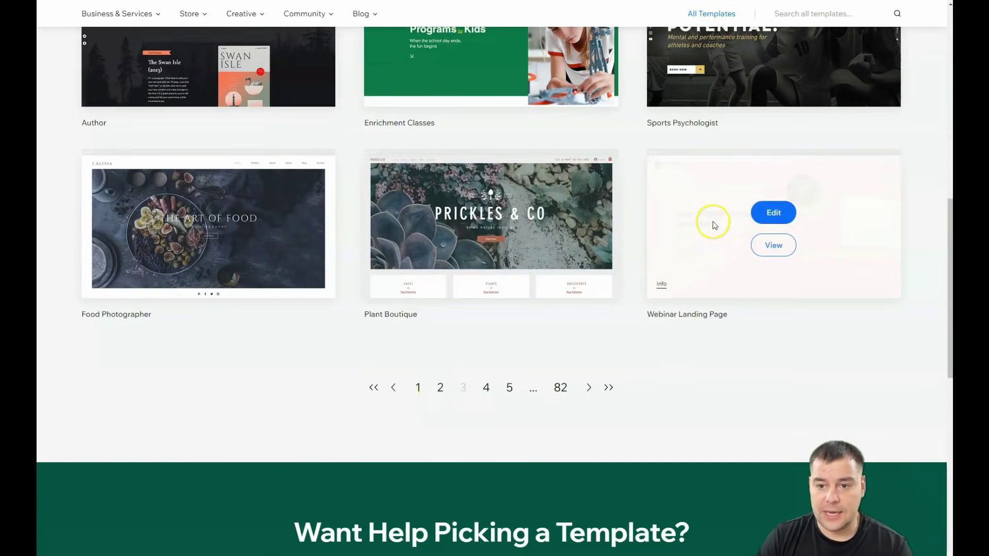
click(772, 219)
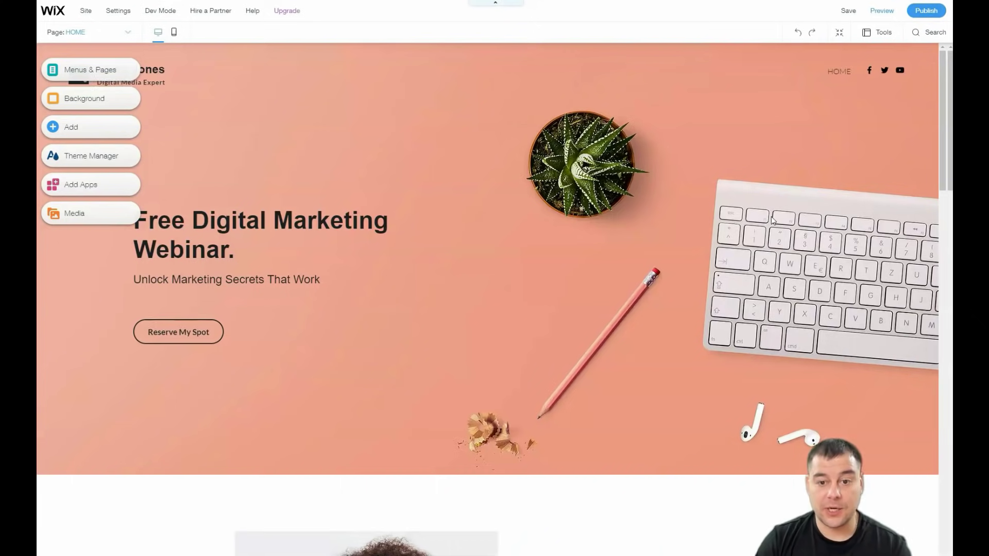
click(758, 189)
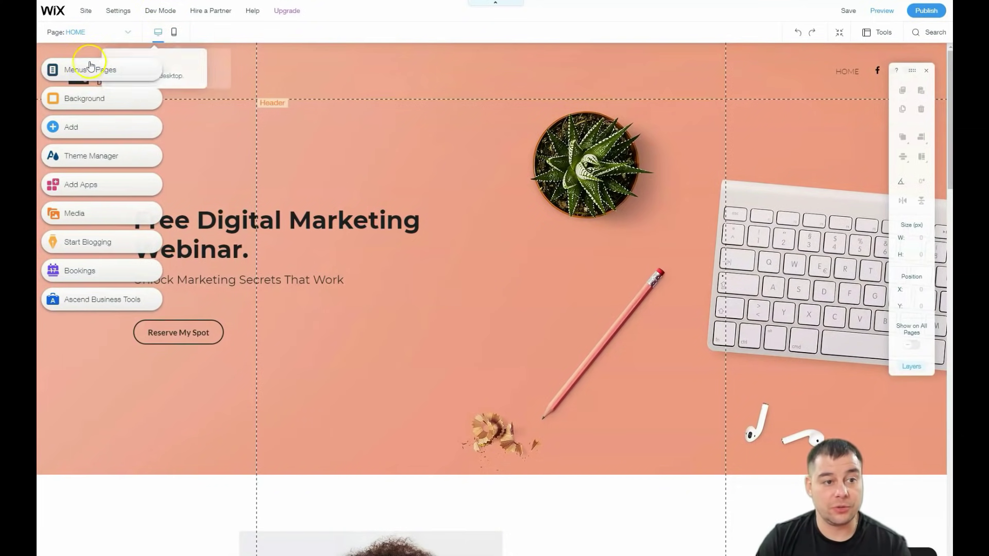
Step: Switch to the mobile view and look through the home page from the header to the sign-up section and back
click(171, 39)
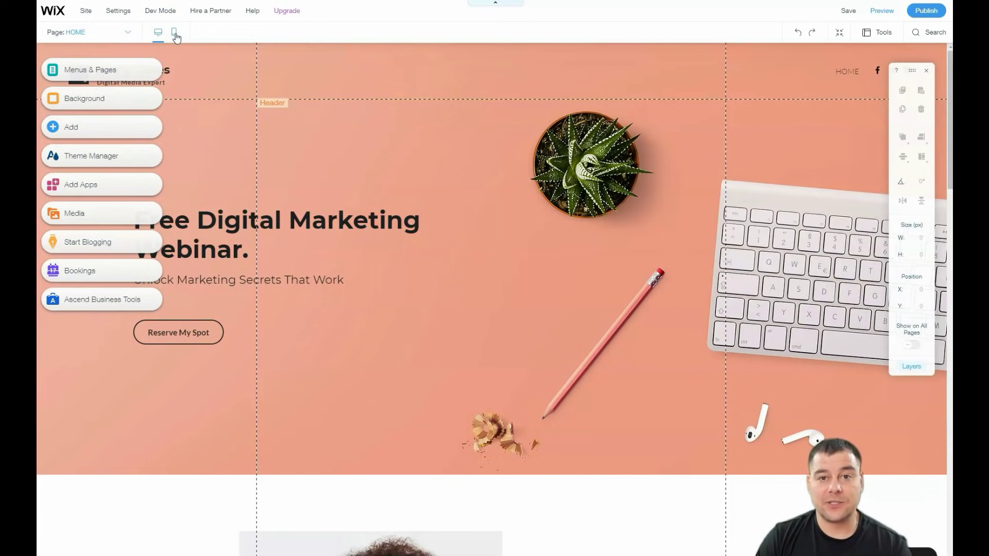
click(175, 35)
mouse_move(427, 185)
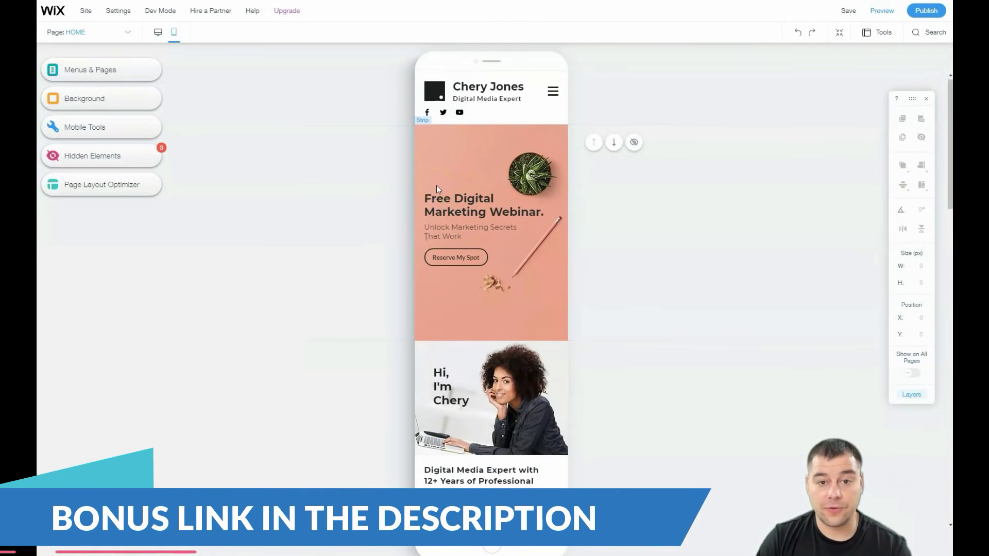
scroll(437, 186, down, 3)
scroll(437, 188, down, 9)
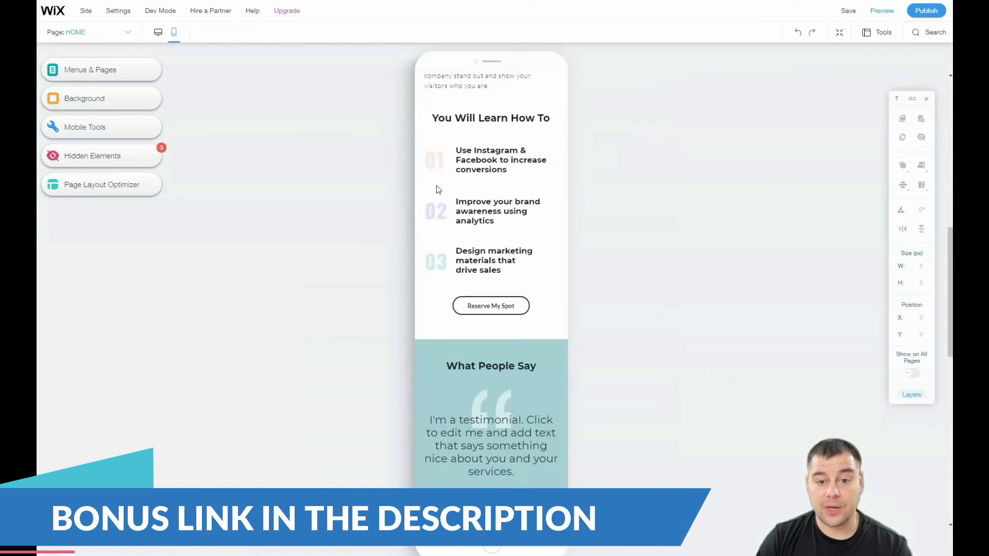
scroll(437, 188, down, 9)
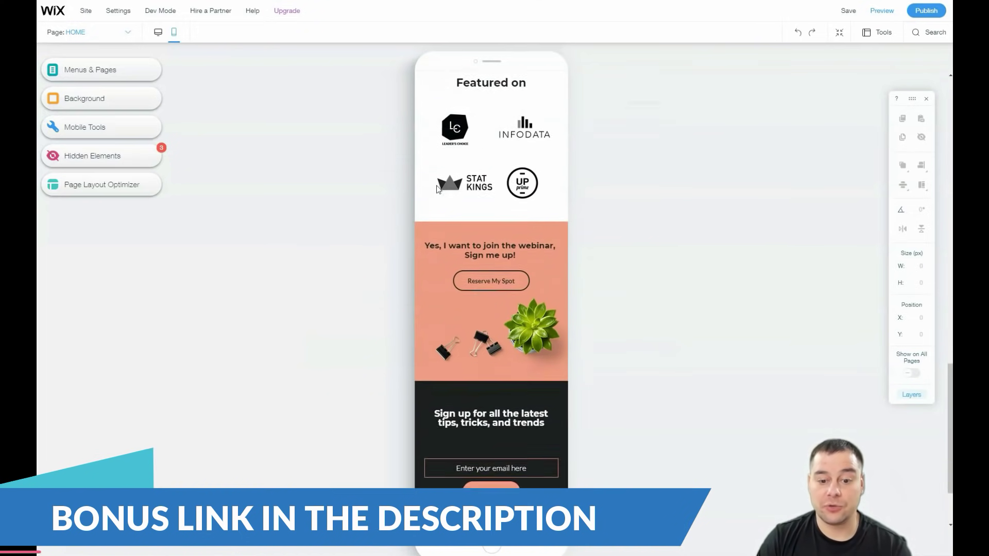
scroll(438, 188, up, 9)
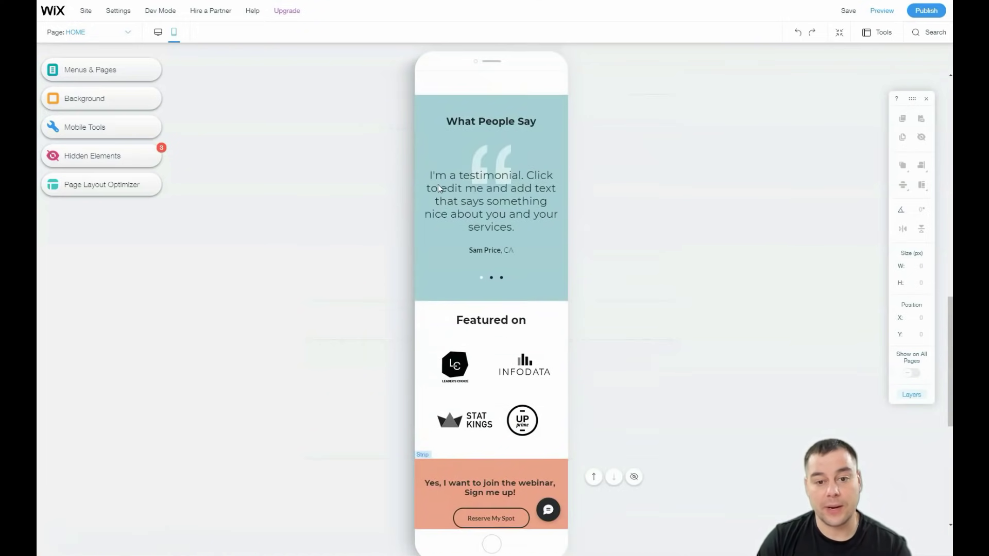
scroll(438, 188, up, 9)
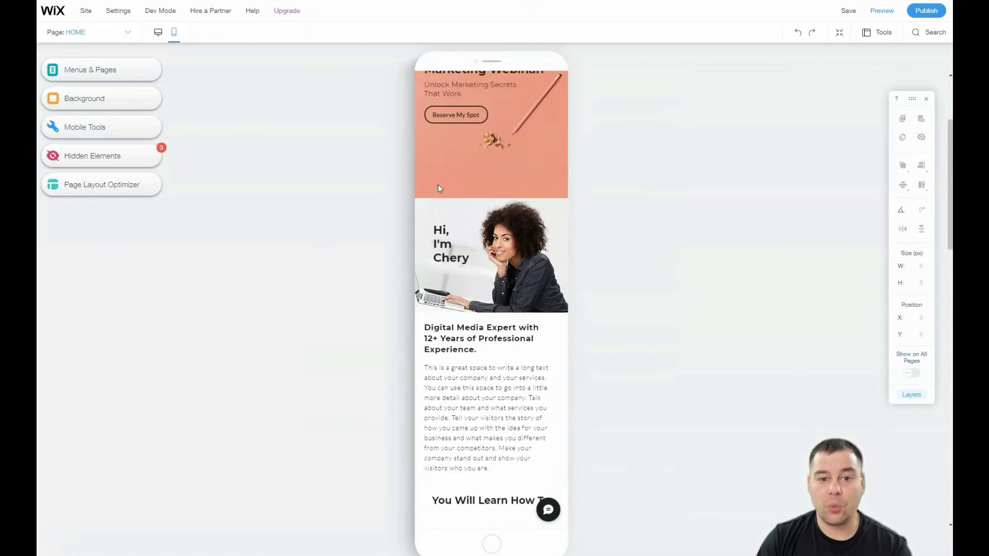
Step: Return to the desktop view and look through the home page's sections from the header down to the footer
click(156, 34)
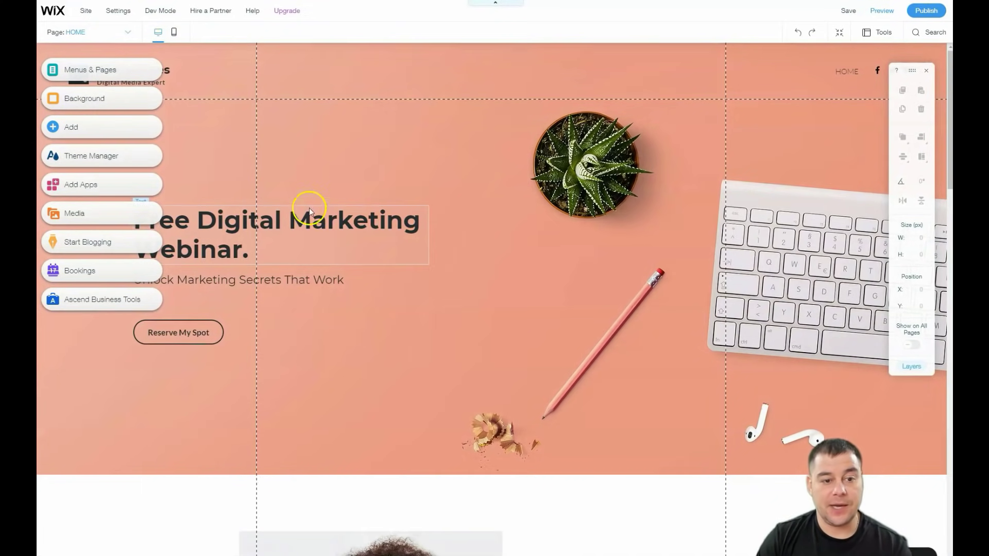
scroll(509, 215, down, 10)
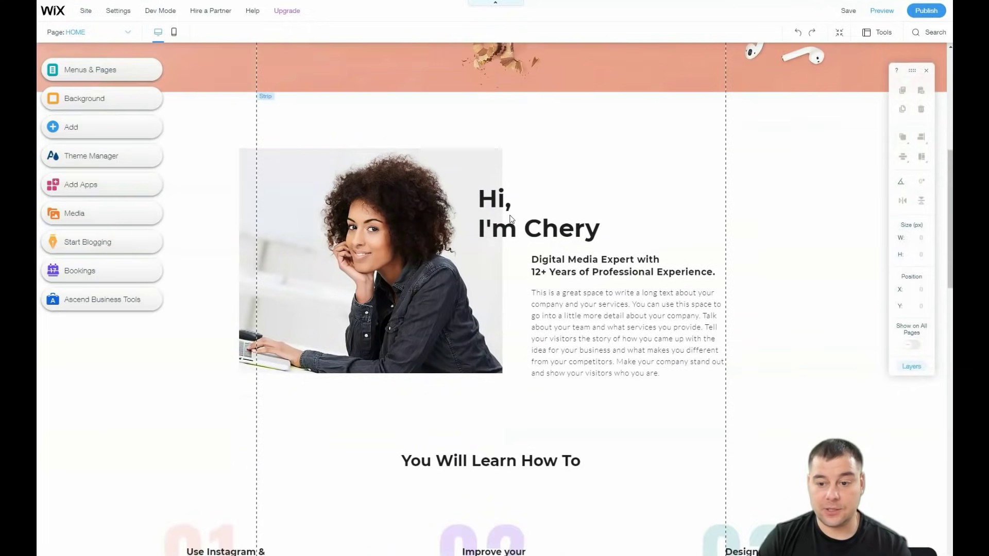
scroll(511, 219, down, 10)
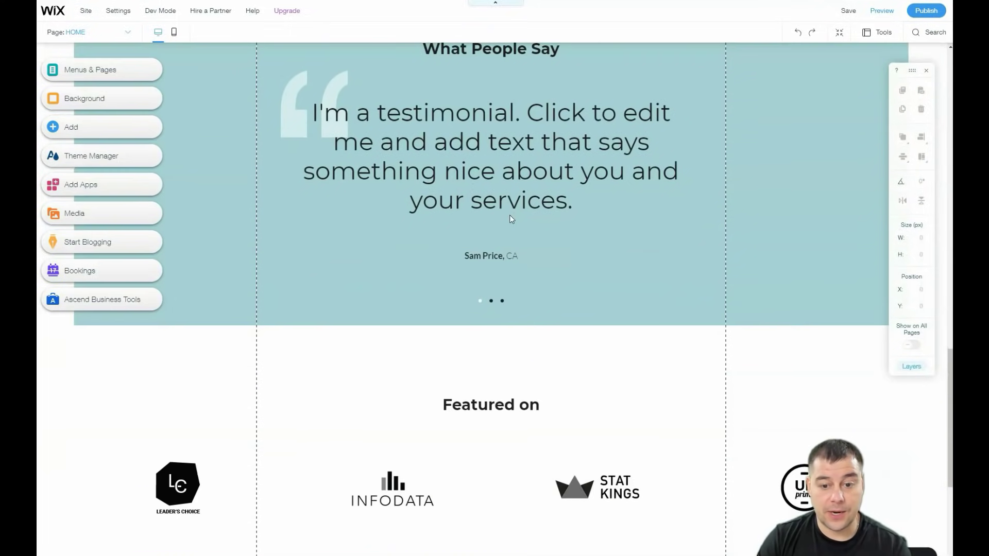
scroll(512, 220, down, 2)
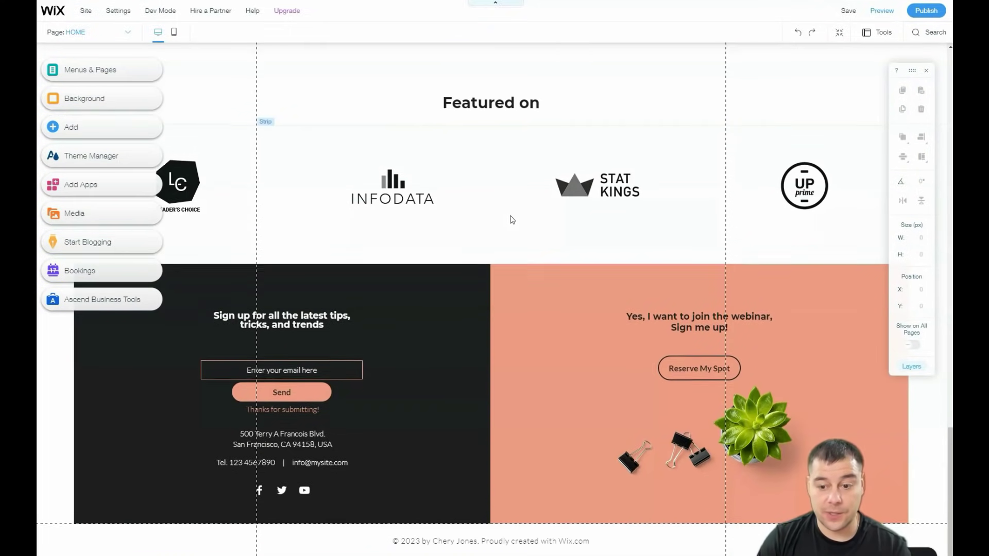
scroll(512, 219, up, 2)
scroll(511, 219, down, 2)
scroll(513, 220, up, 1)
scroll(512, 220, up, 20)
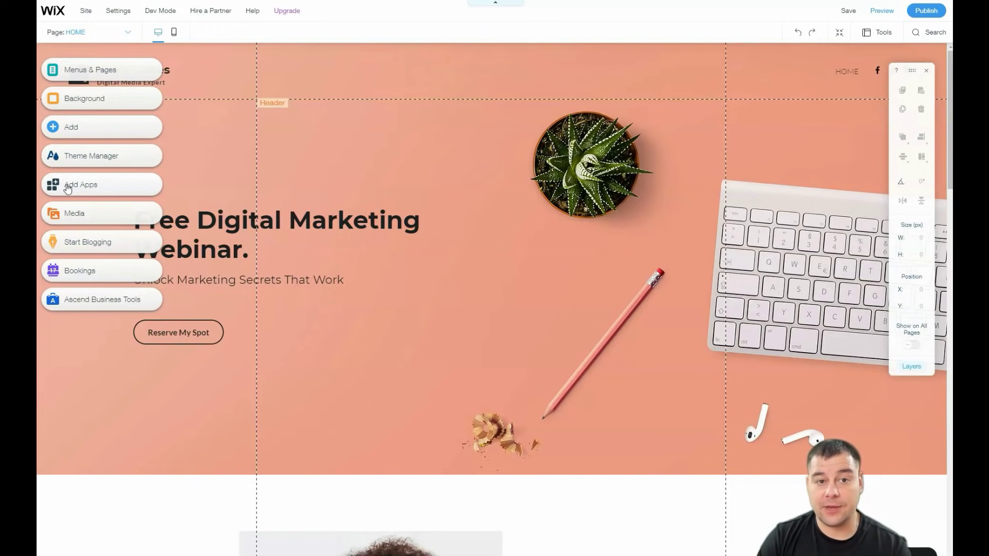
Step: In Zoom Out mode, move the Reserve My Spot section below What People Say, and the testimonial section above the 01–03 learning points
click(839, 34)
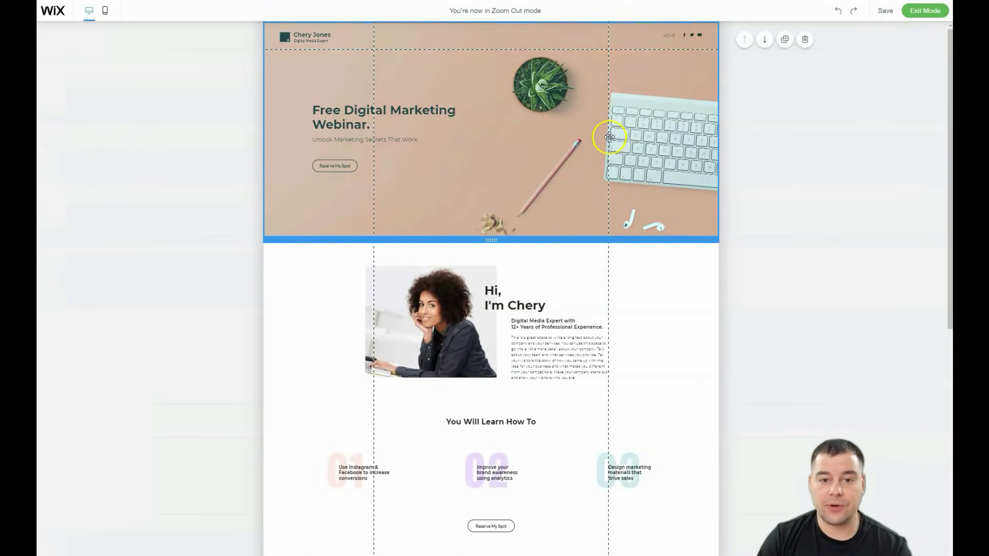
scroll(617, 203, down, 3)
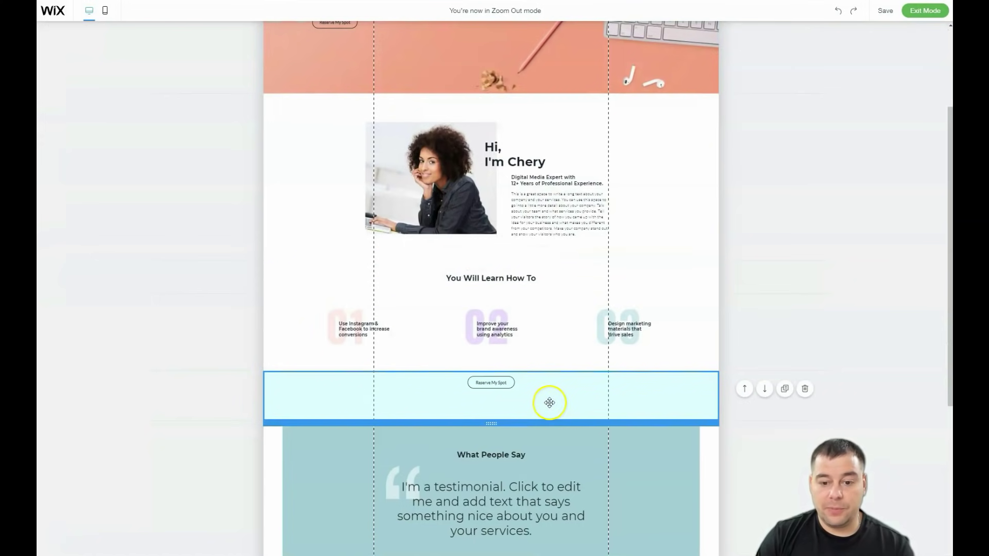
scroll(546, 361, down, 4)
scroll(548, 402, down, 2)
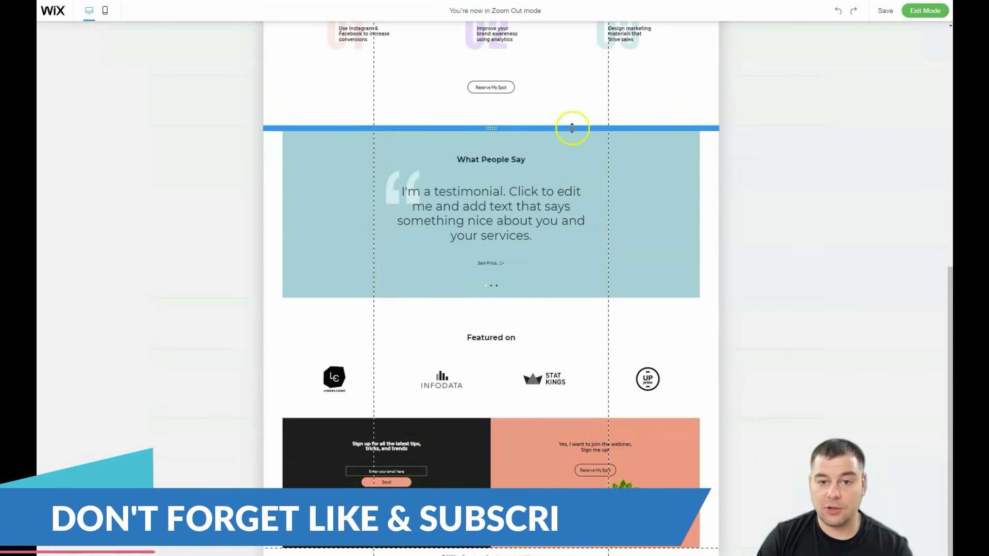
scroll(577, 155, up, 3)
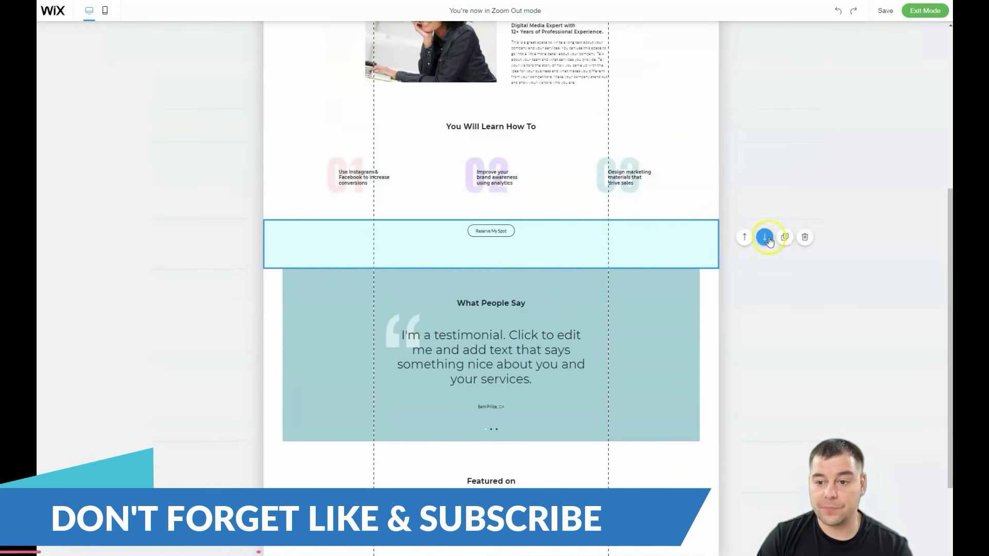
click(765, 238)
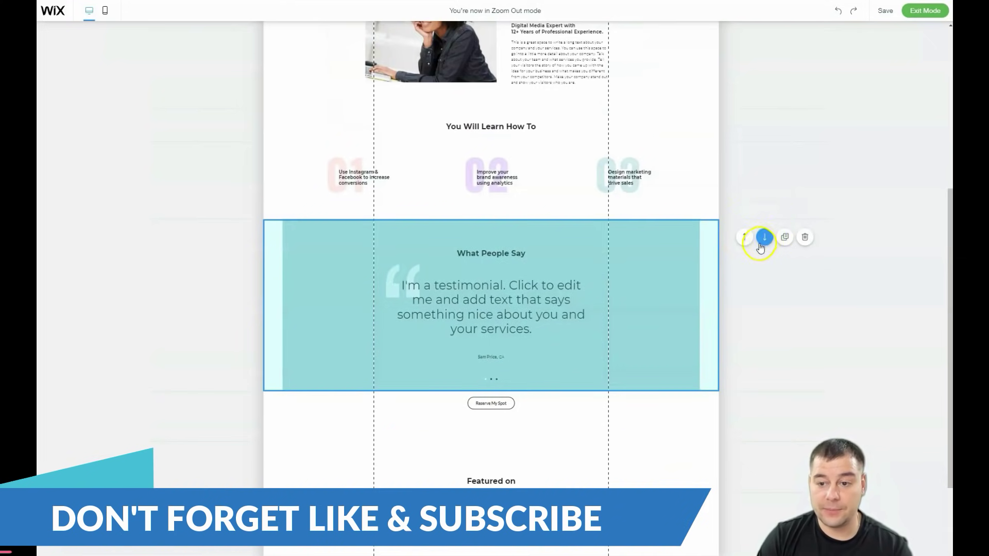
click(744, 237)
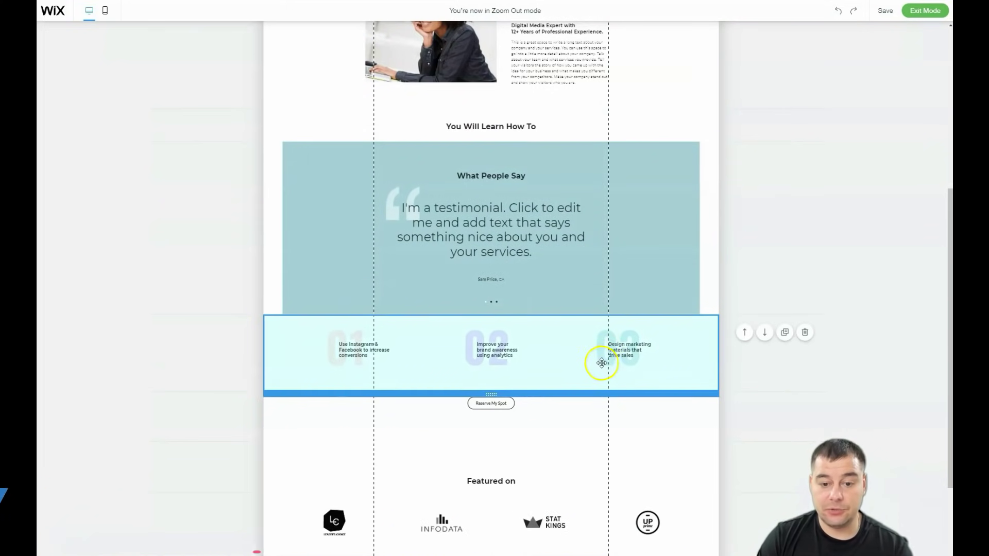
Step: Delete the partner logos section and the Featured on heading section, and leave Zoom Out mode
scroll(605, 351, down, 3)
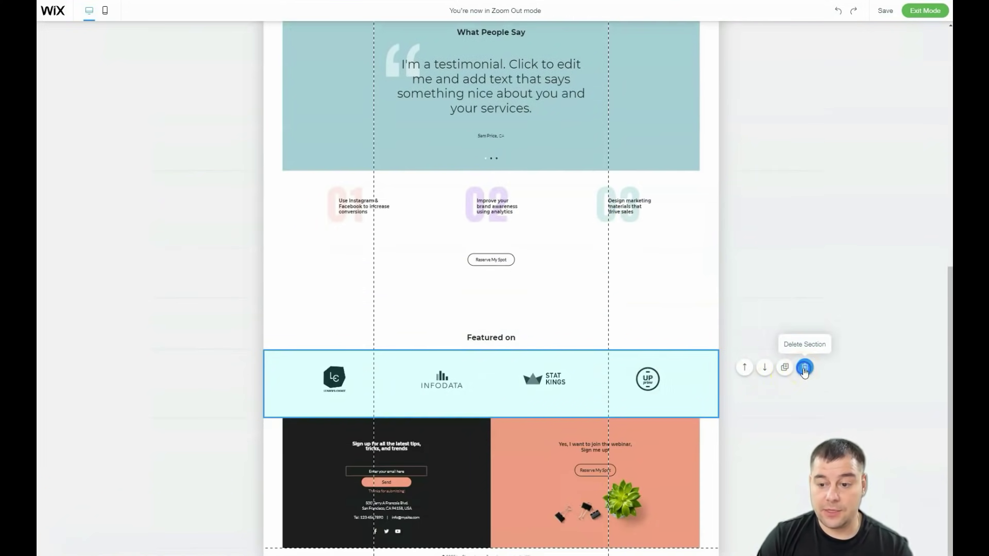
click(805, 368)
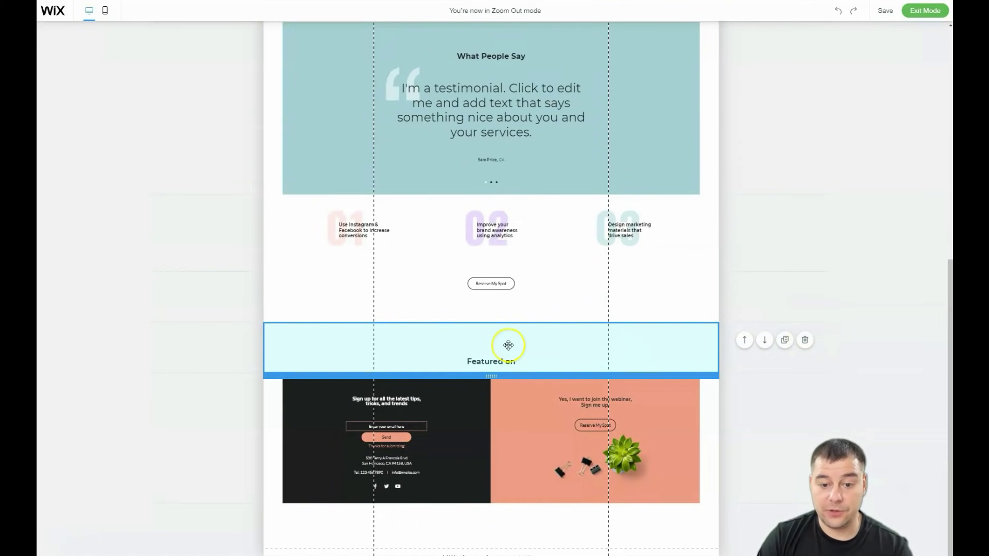
click(806, 343)
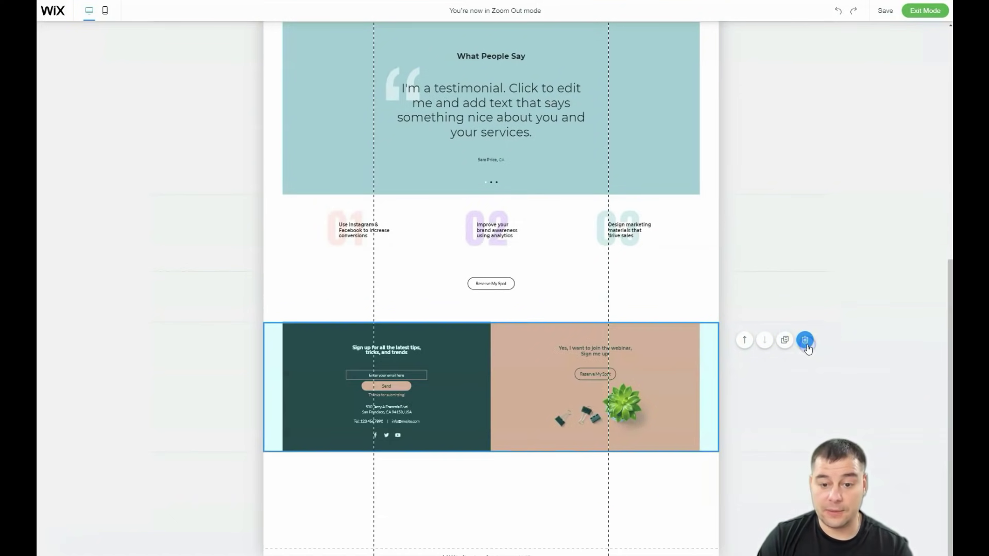
click(543, 300)
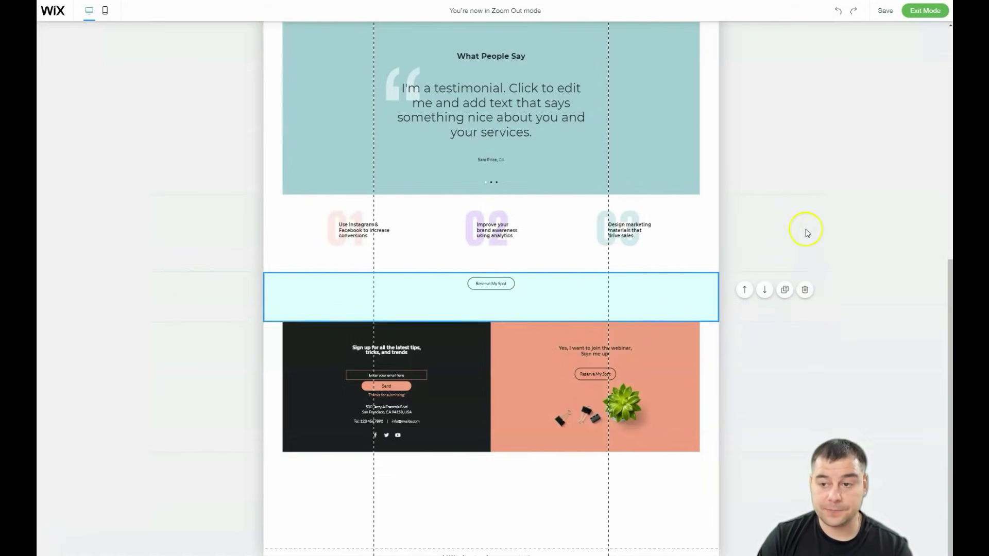
scroll(750, 188, up, 10)
click(919, 13)
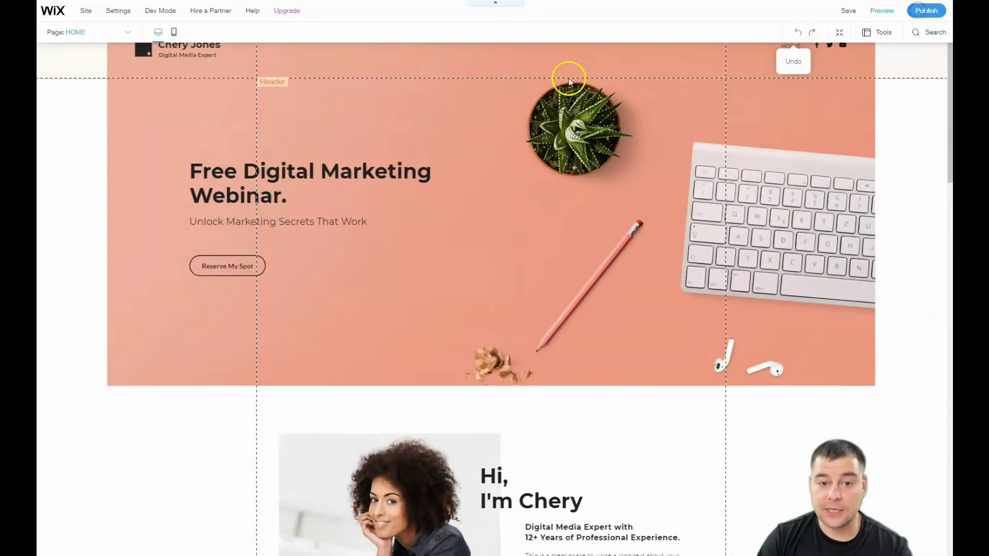
Step: Open the HOME page's settings from the site menu and review its page info and layout options
click(69, 71)
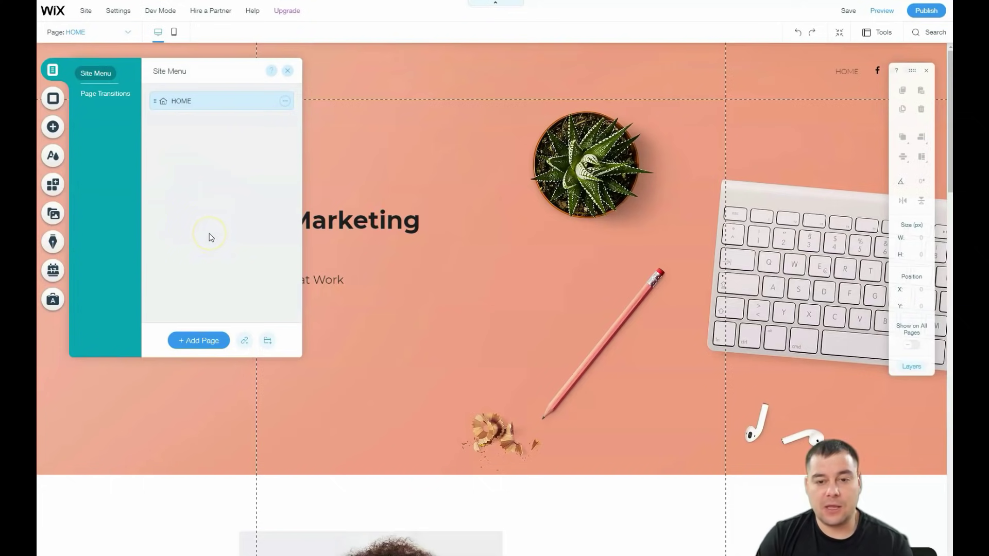
click(486, 216)
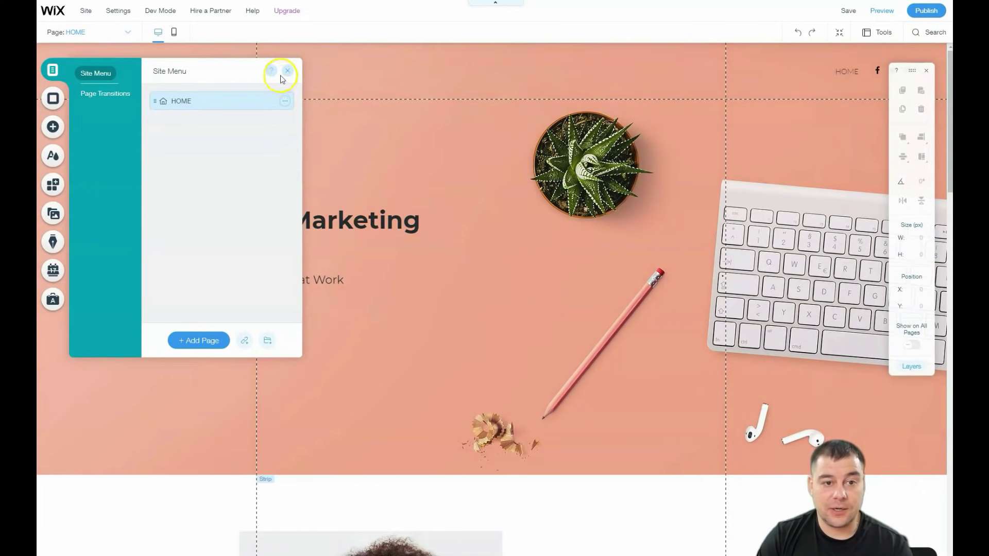
click(285, 102)
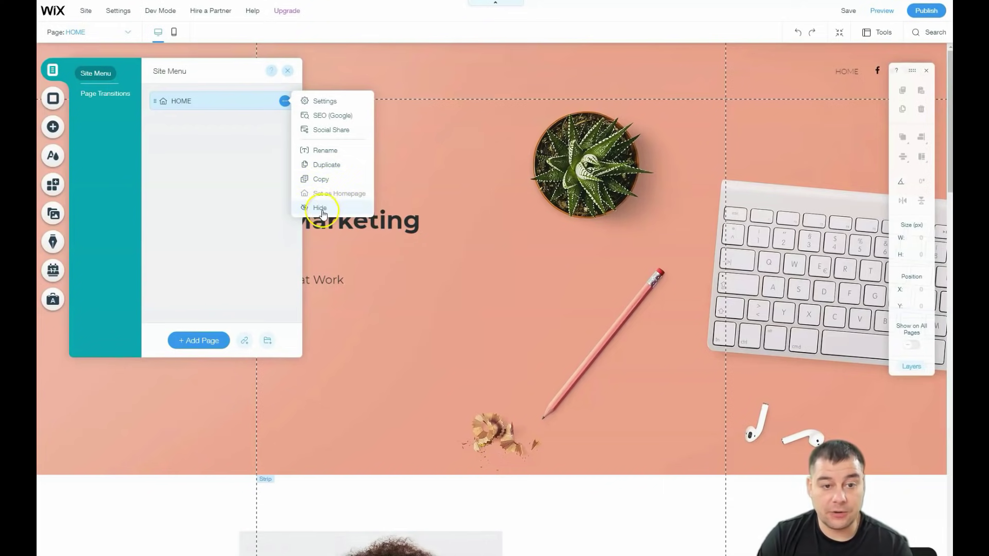
click(322, 102)
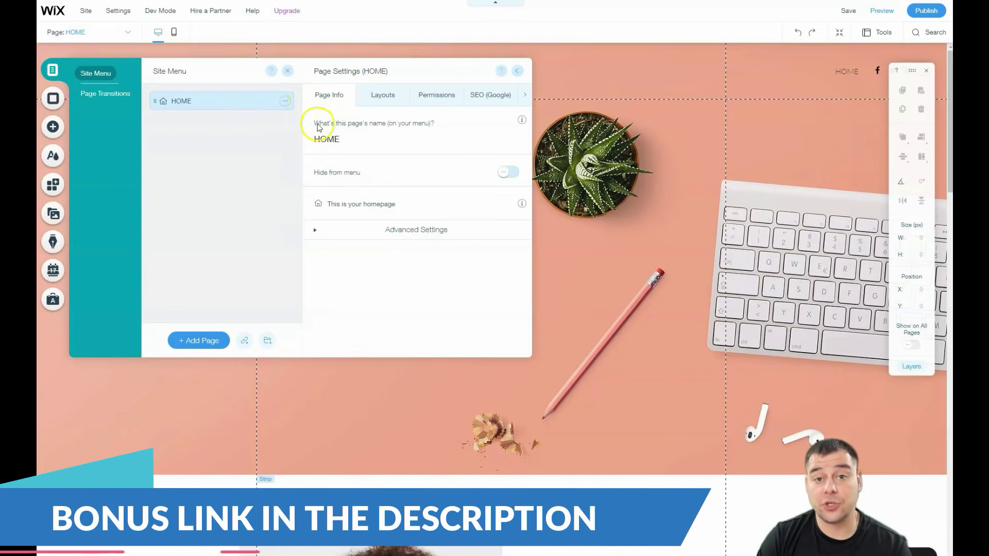
click(381, 96)
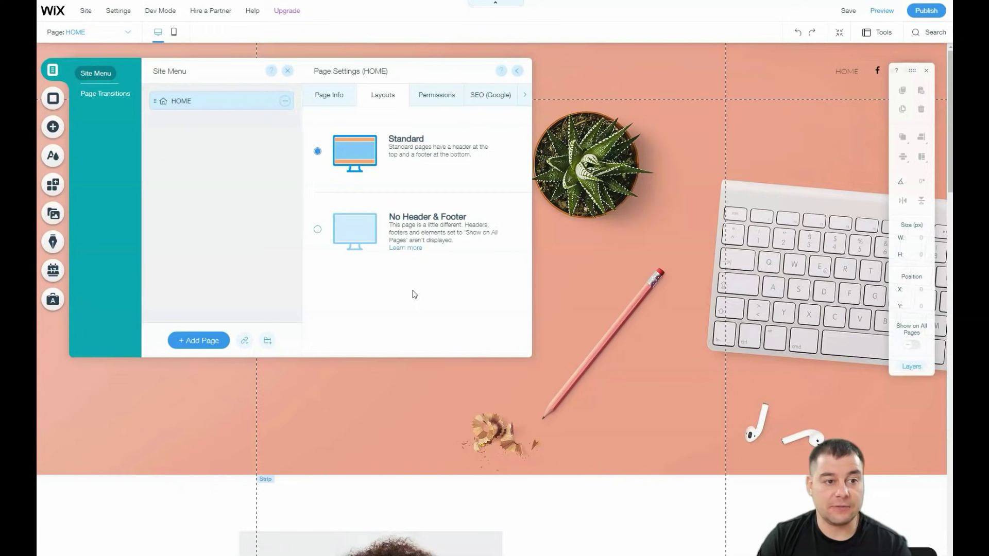
click(415, 152)
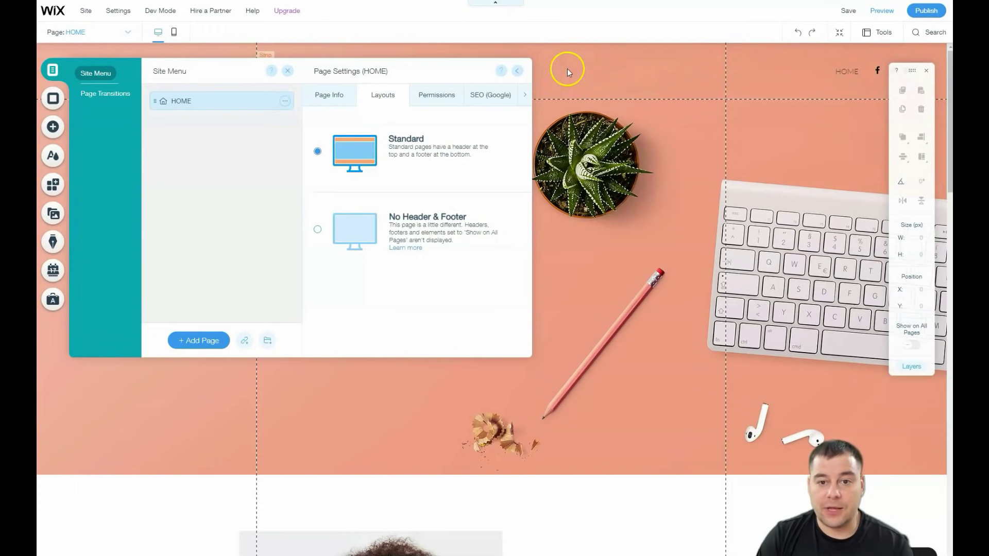
Step: Review the HOME page's permissions, Google SEO and social share settings, and the site's page transition options
click(425, 99)
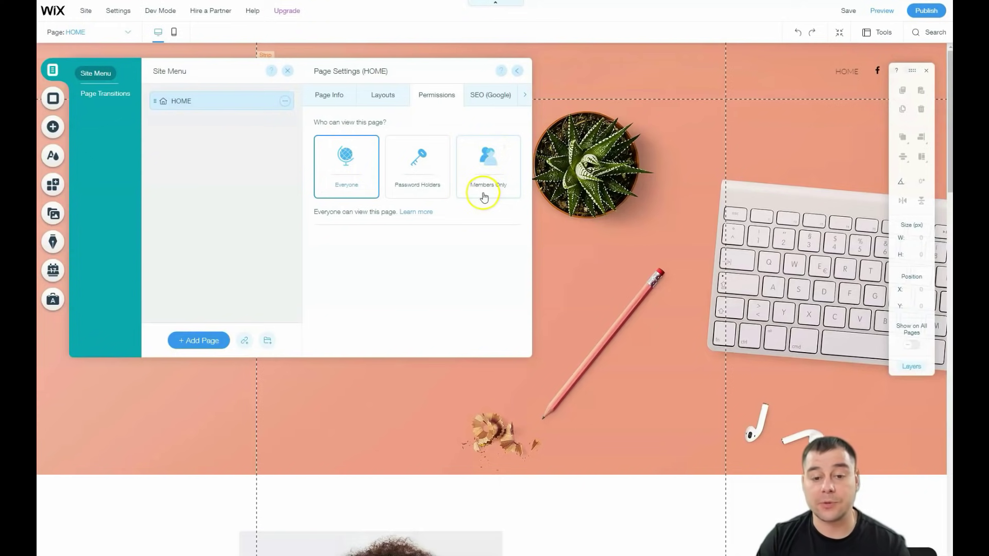
click(488, 95)
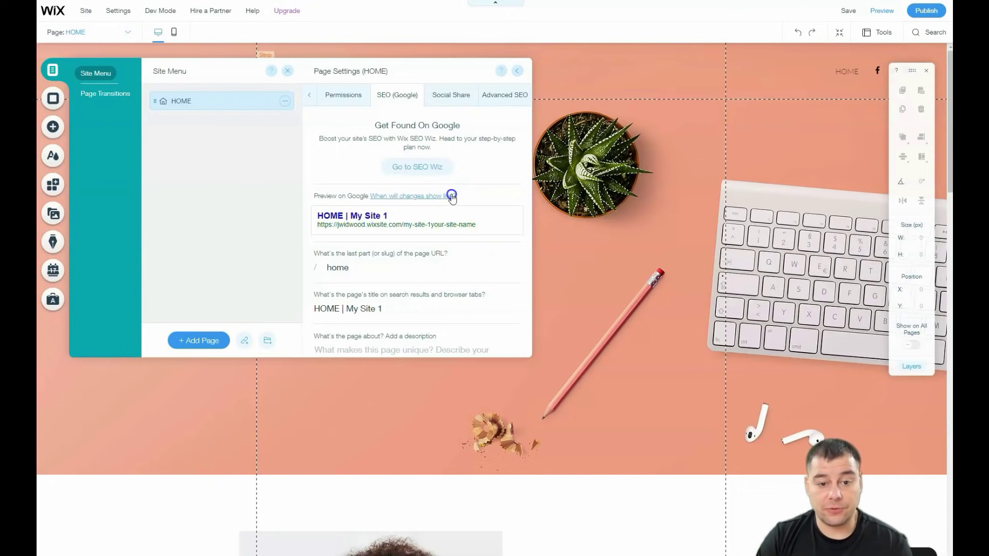
click(443, 96)
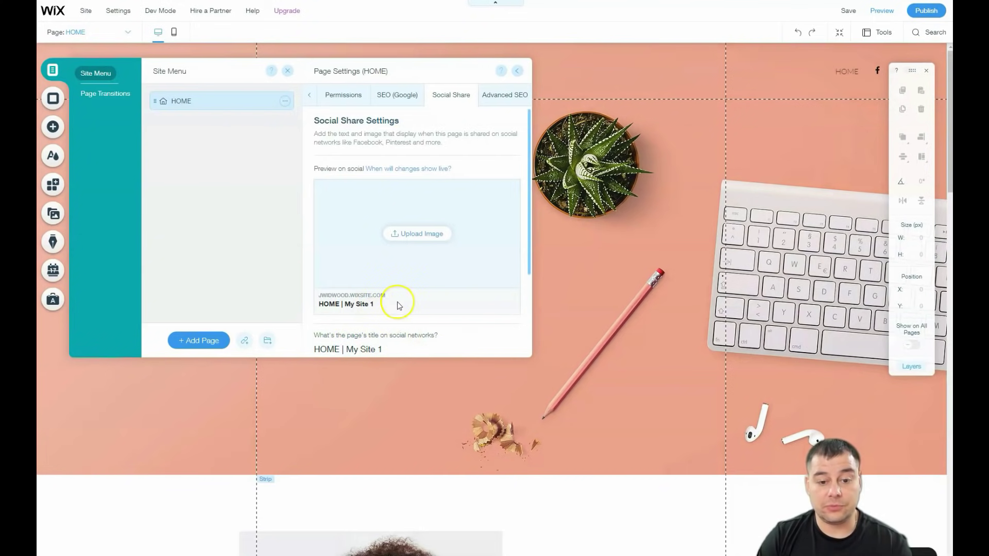
scroll(398, 305, down, 2)
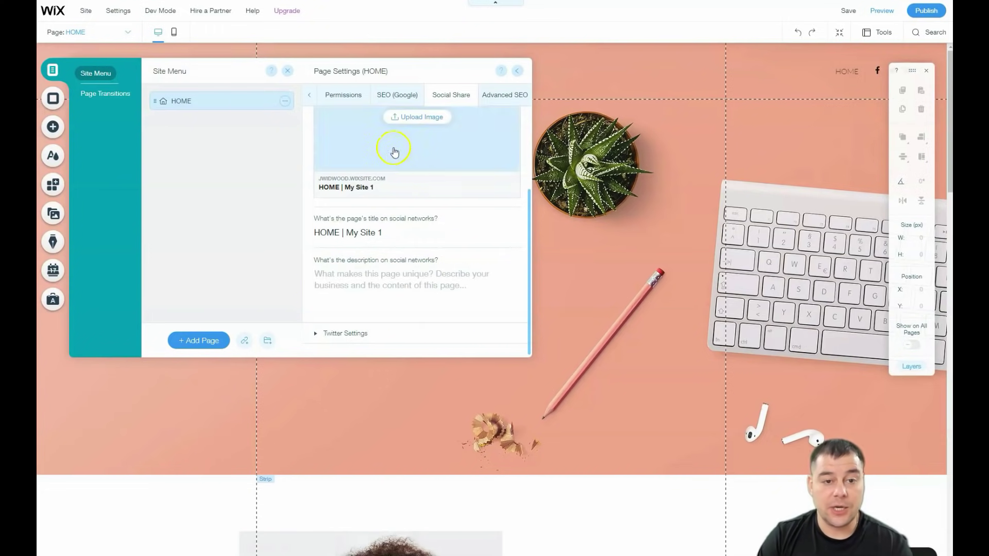
click(90, 97)
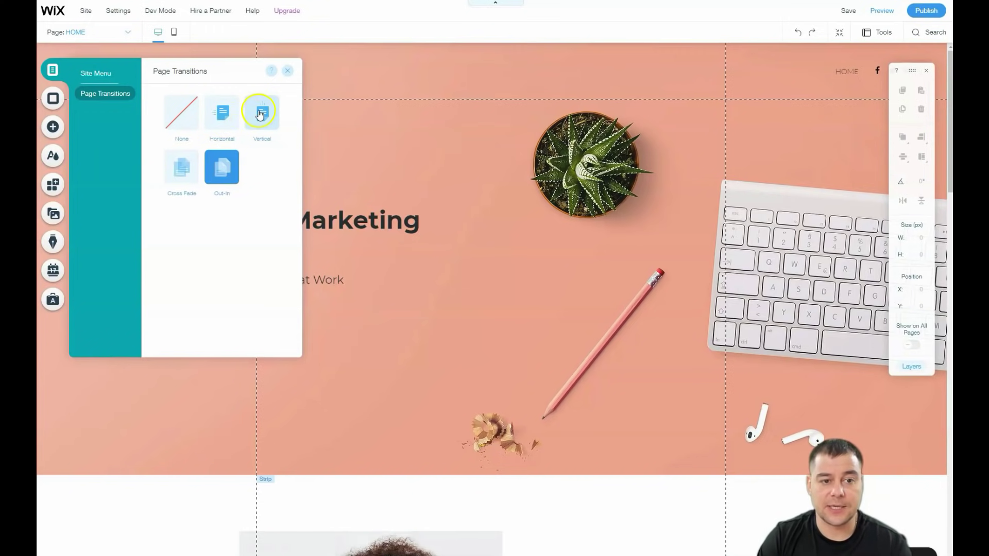
click(286, 72)
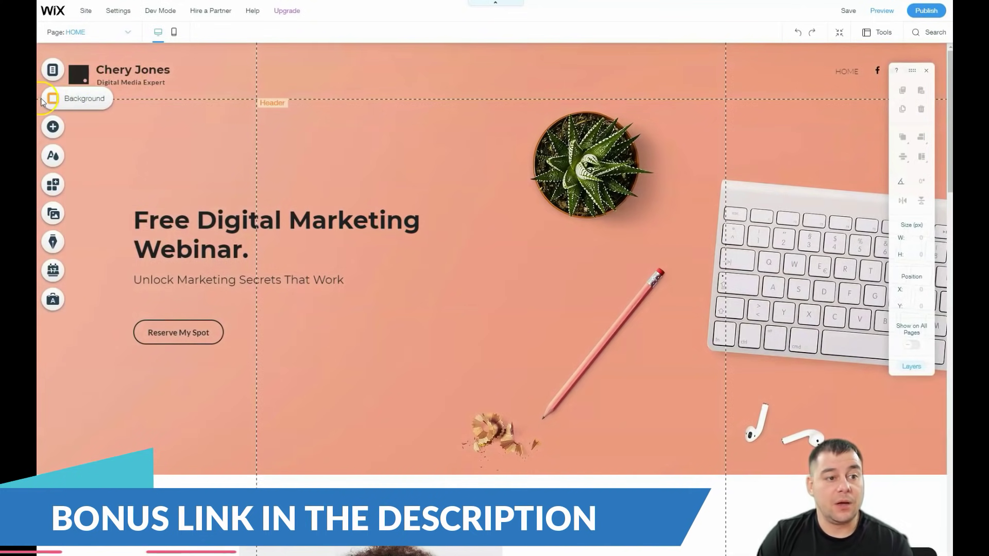
Step: Open the HOME page's background options and browse the suggested backgrounds
click(57, 105)
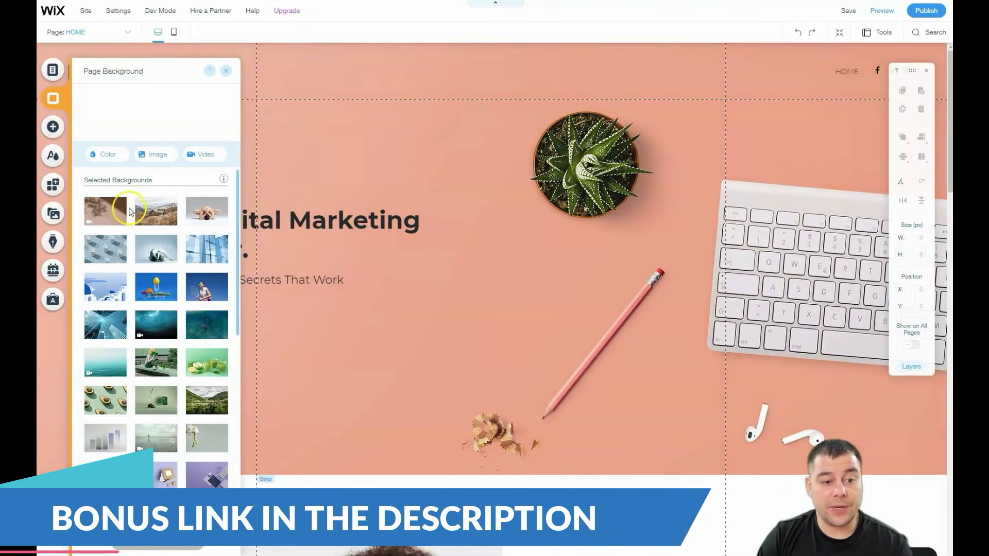
mouse_move(147, 239)
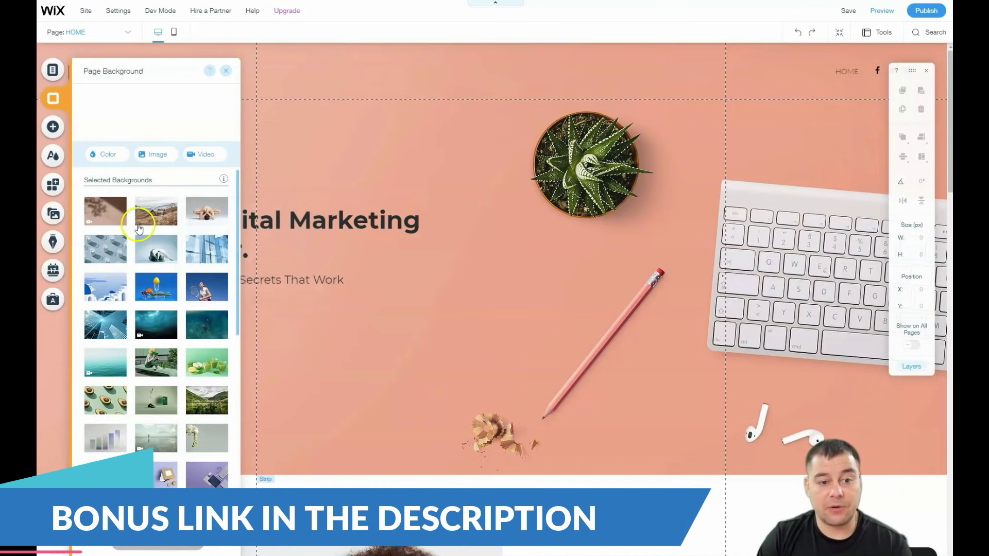
scroll(147, 239, down, 5)
scroll(143, 236, down, 6)
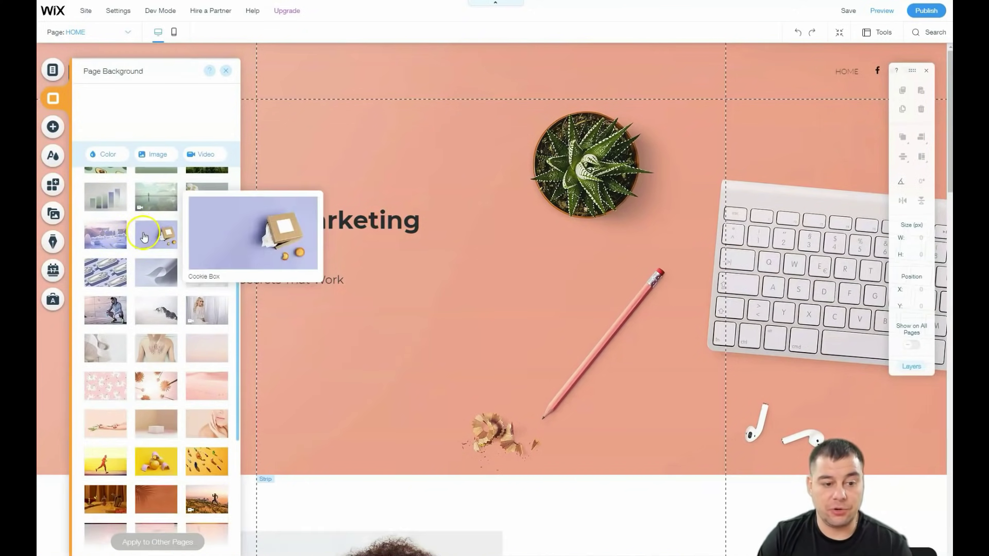
mouse_move(142, 302)
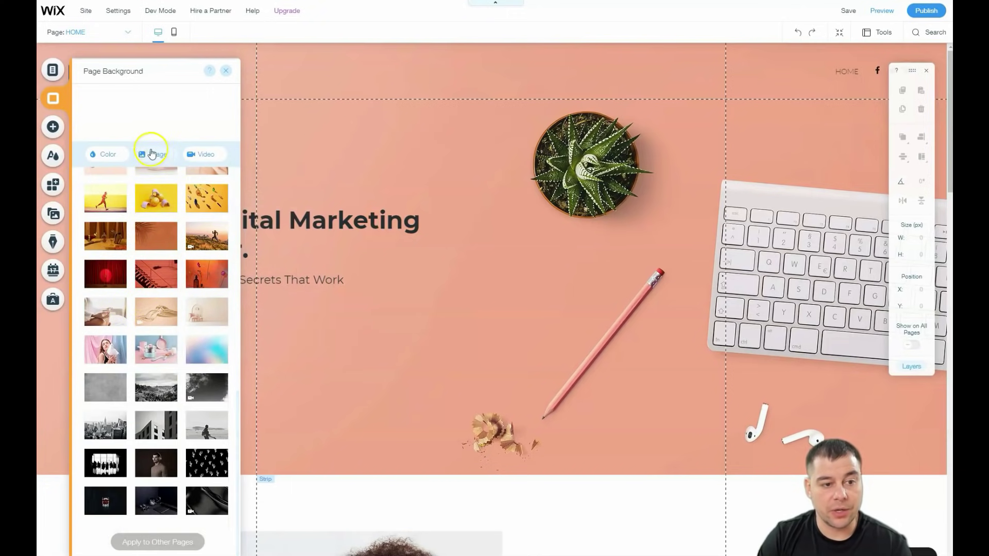
Step: Try the grey theme color #787C88 as the page background, then restore white
click(105, 155)
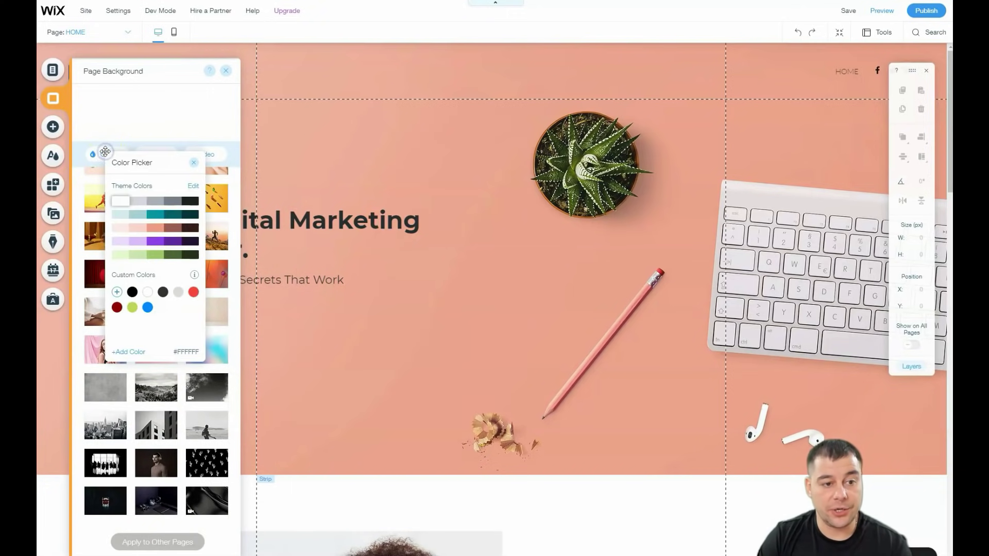
click(174, 201)
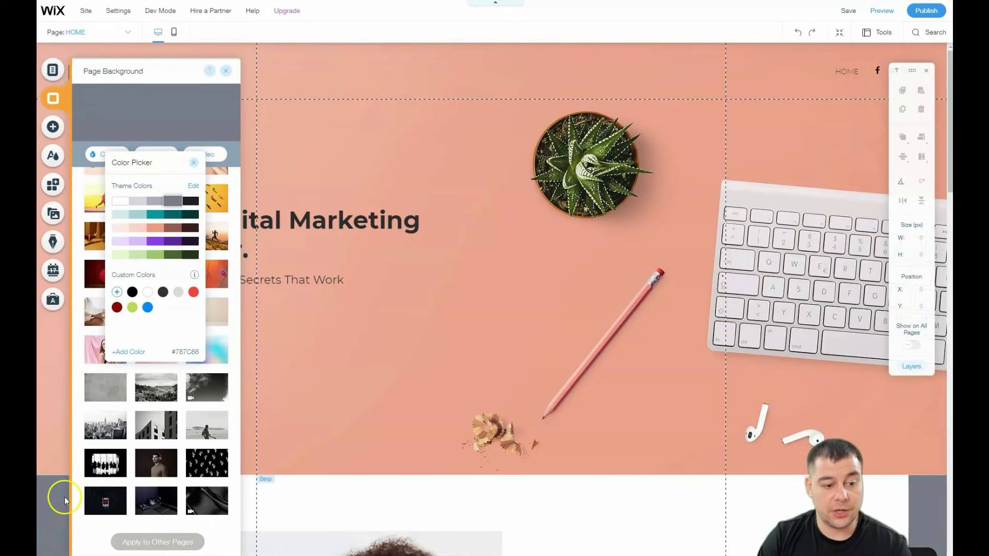
click(120, 201)
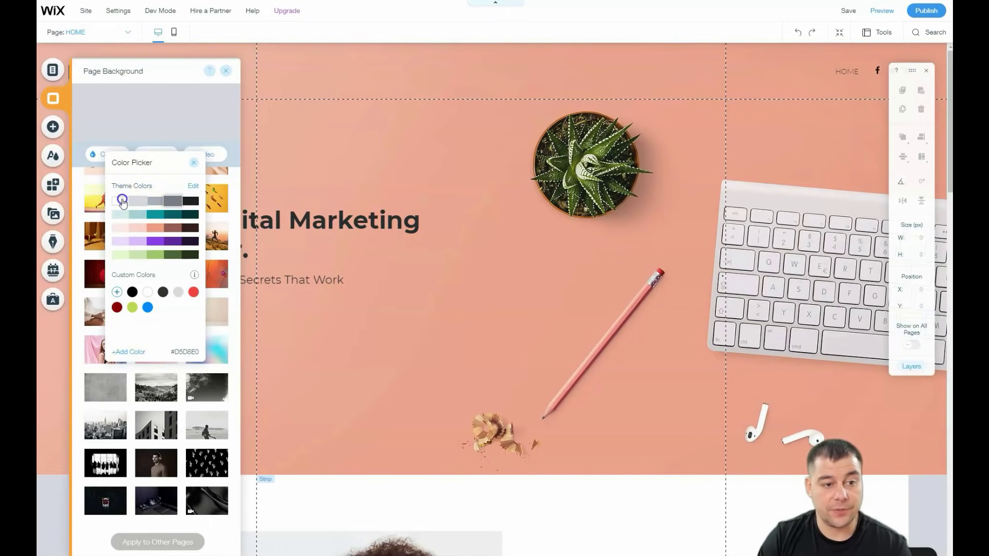
click(194, 164)
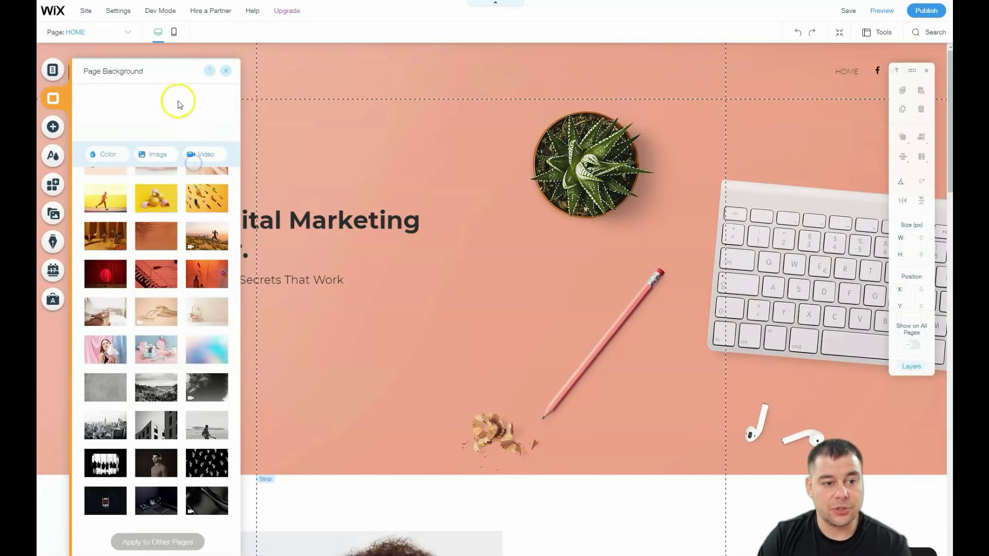
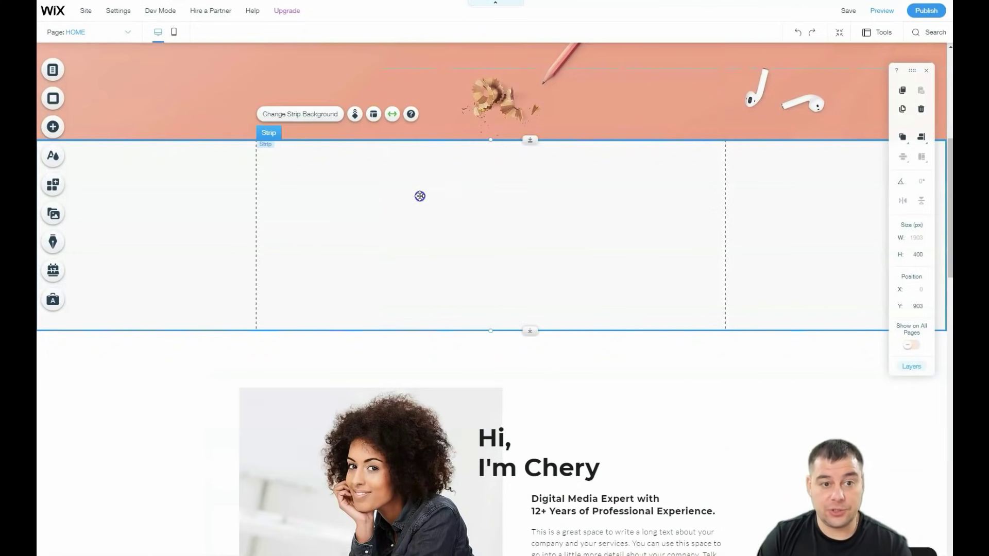
Step: Extend the empty strip between the hero and the Hi, I'm Chery section to a height of about 567 px
drag(531, 331, 531, 411)
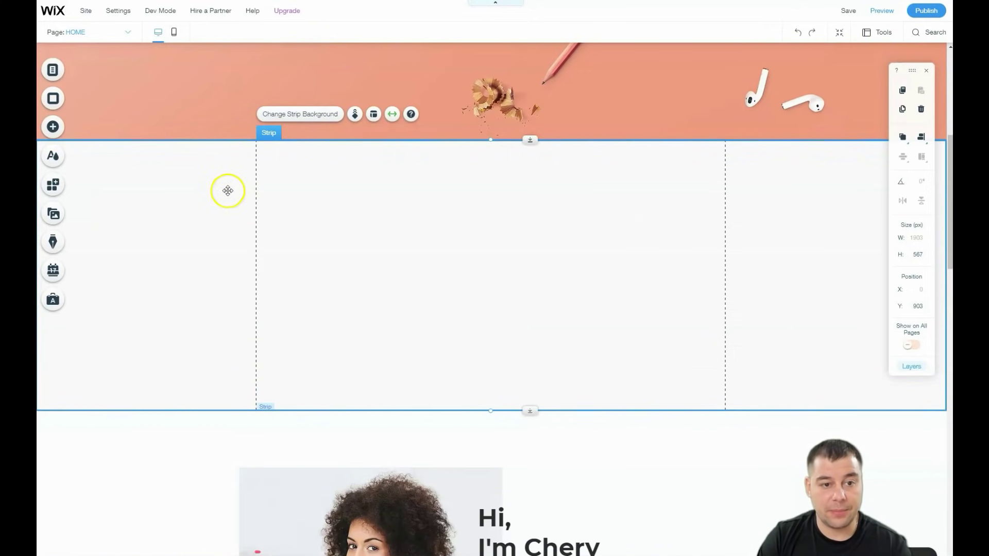
scroll(225, 169, up, 5)
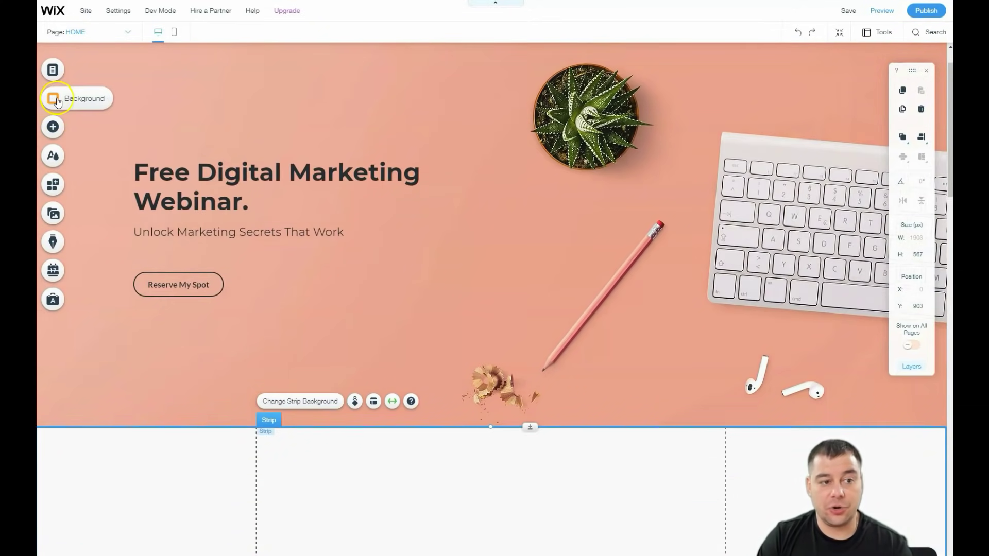
scroll(155, 216, down, 1)
scroll(228, 252, down, 4)
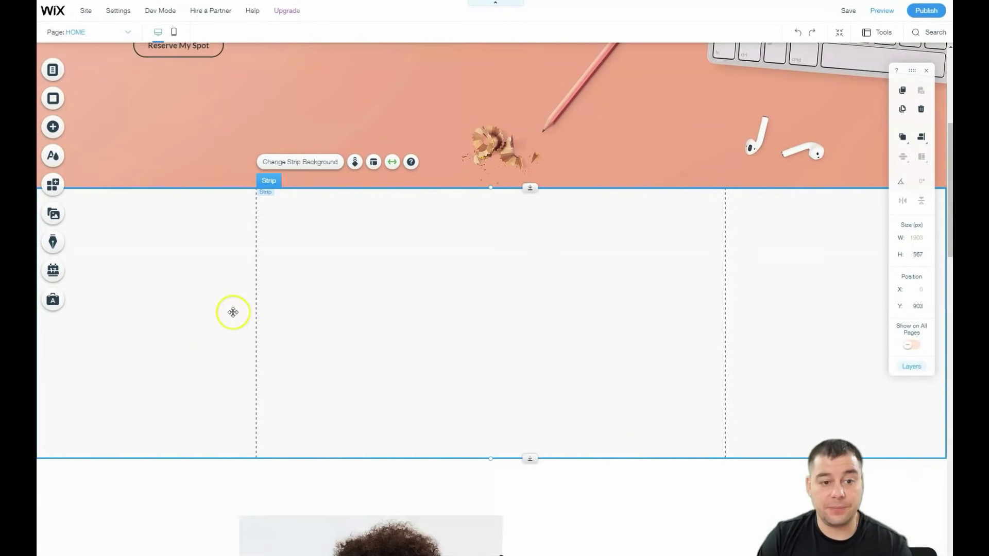
Step: Set the empty strip's background to the grey theme color #AAAEBA
click(290, 163)
click(219, 203)
click(127, 250)
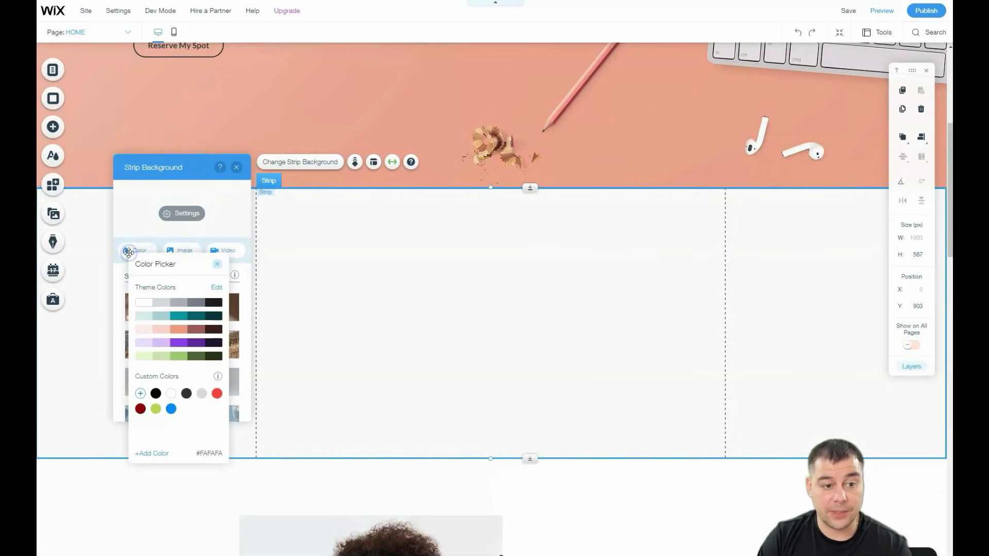
click(186, 308)
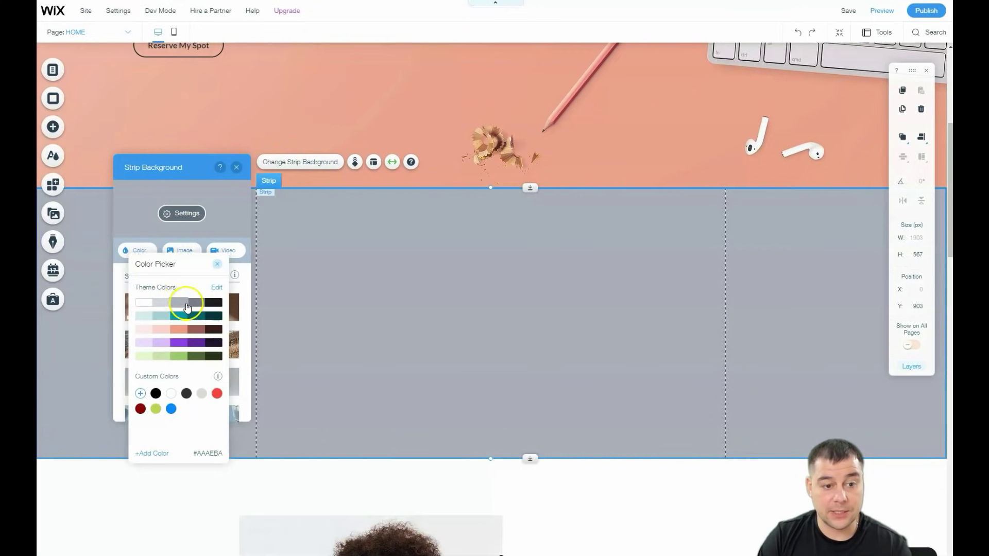
click(217, 268)
Step: Browse the suggested image and video backgrounds for the strip, then leave its background options
scroll(181, 319, down, 5)
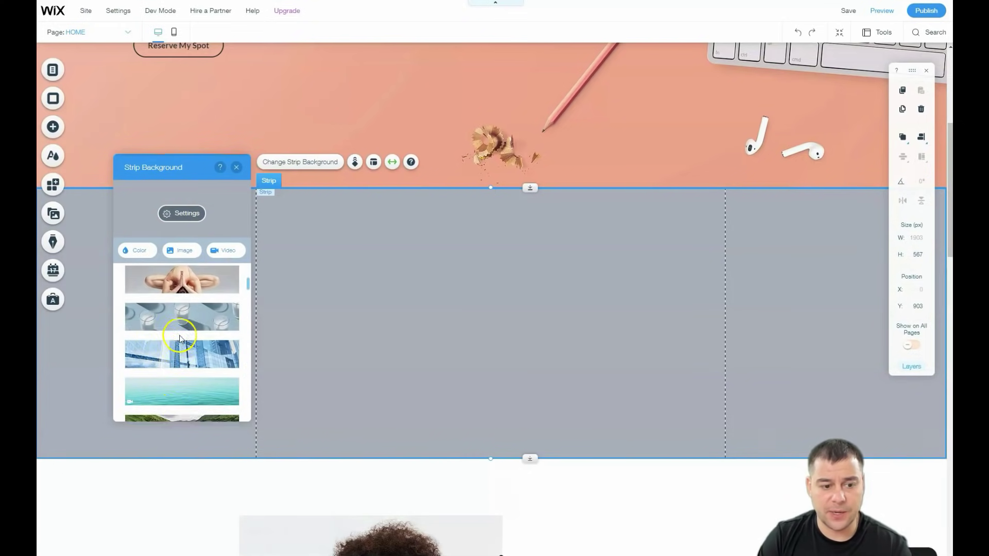
scroll(181, 320, down, 8)
scroll(181, 317, up, 7)
scroll(182, 324, down, 10)
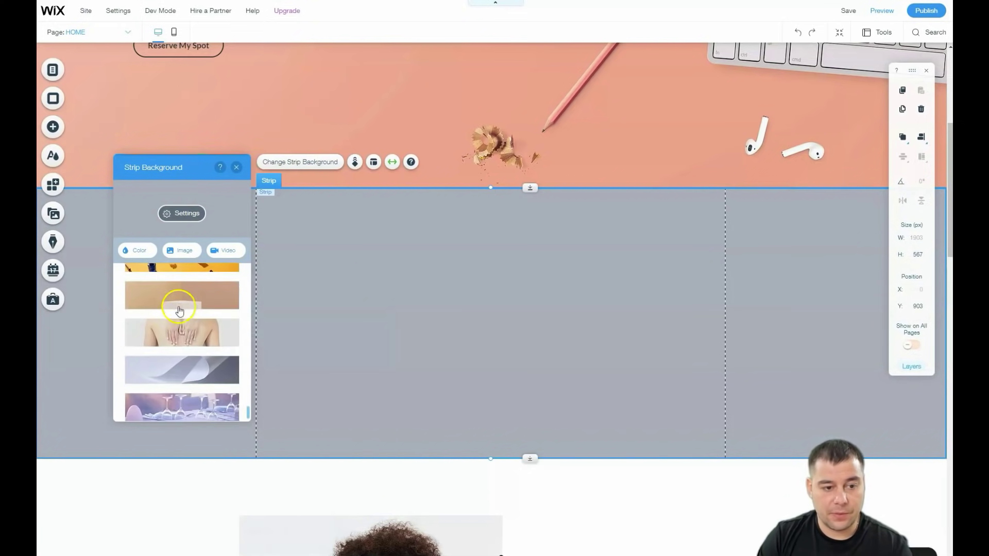
scroll(183, 319, up, 15)
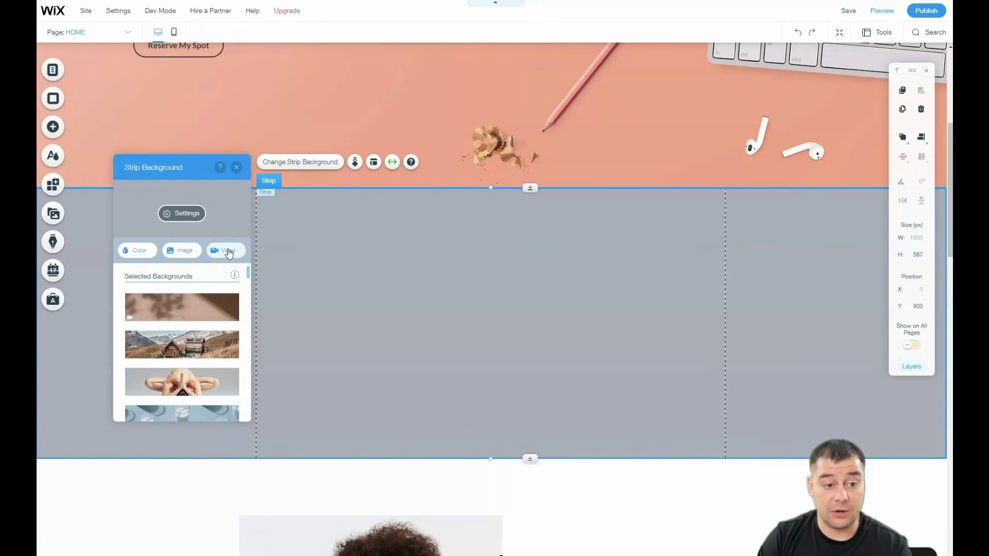
click(191, 212)
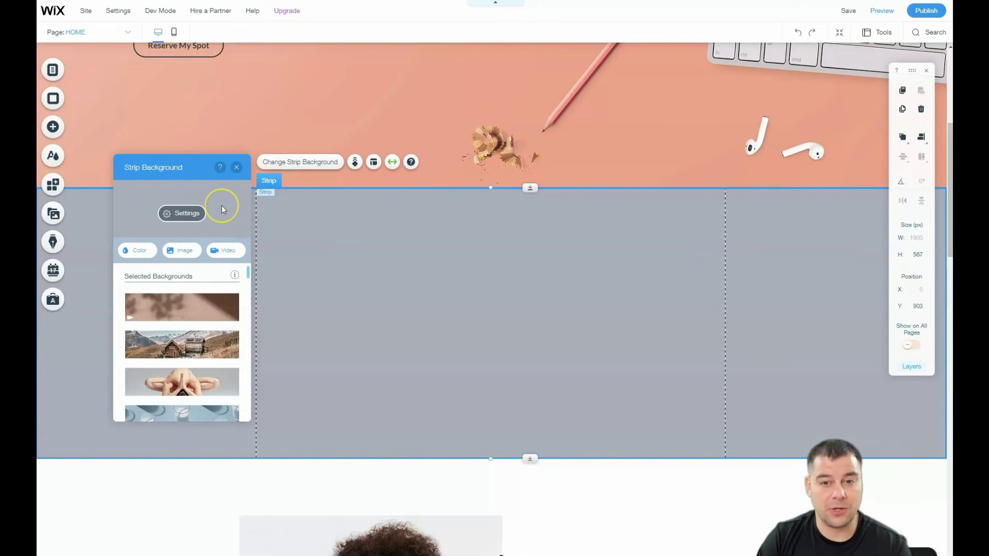
click(236, 168)
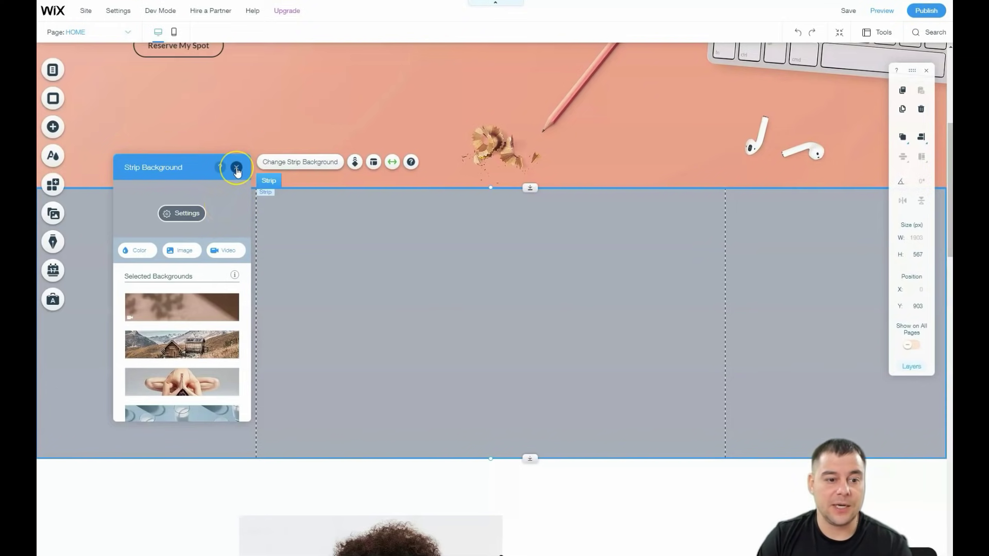
Step: Add a Big Title text element to the middle of the grey strip
click(53, 127)
click(88, 91)
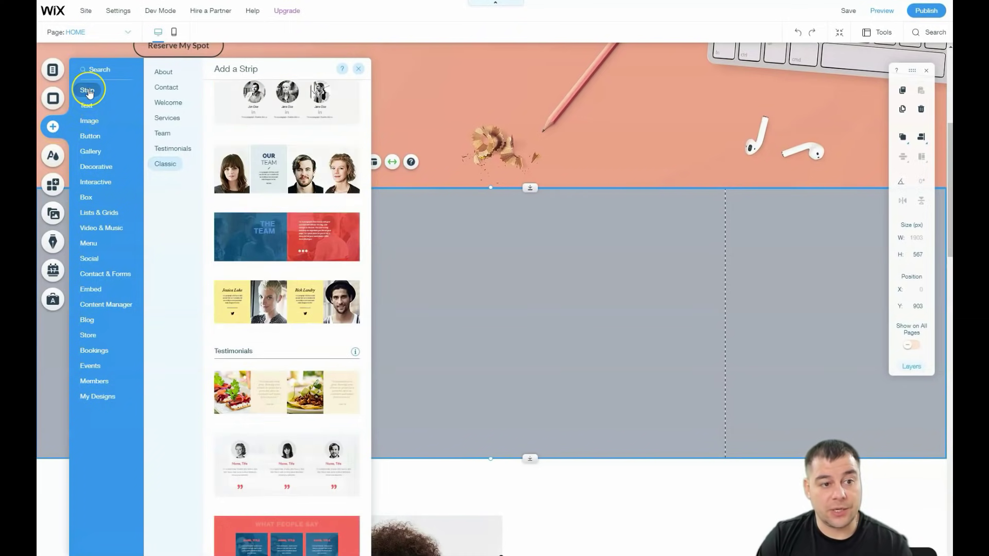
click(94, 381)
click(95, 350)
click(86, 106)
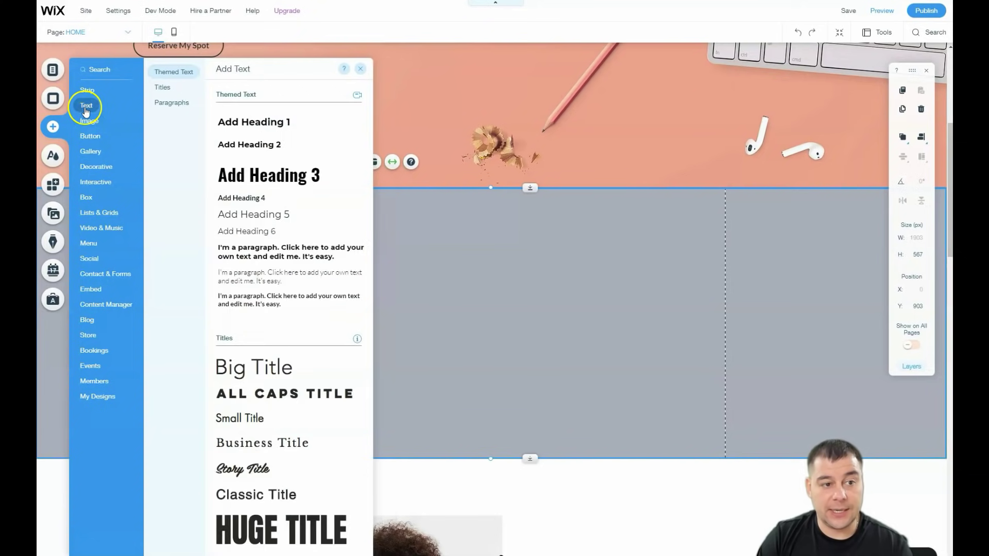
drag(227, 361, 492, 324)
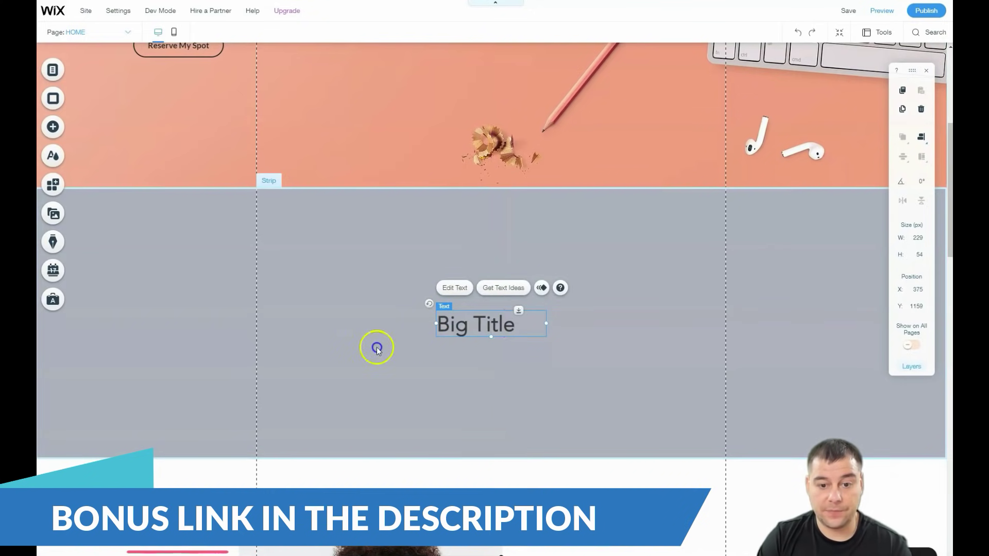
Step: Add the light themed button to the grey strip, centered below the Big Title text
click(53, 129)
mouse_move(90, 137)
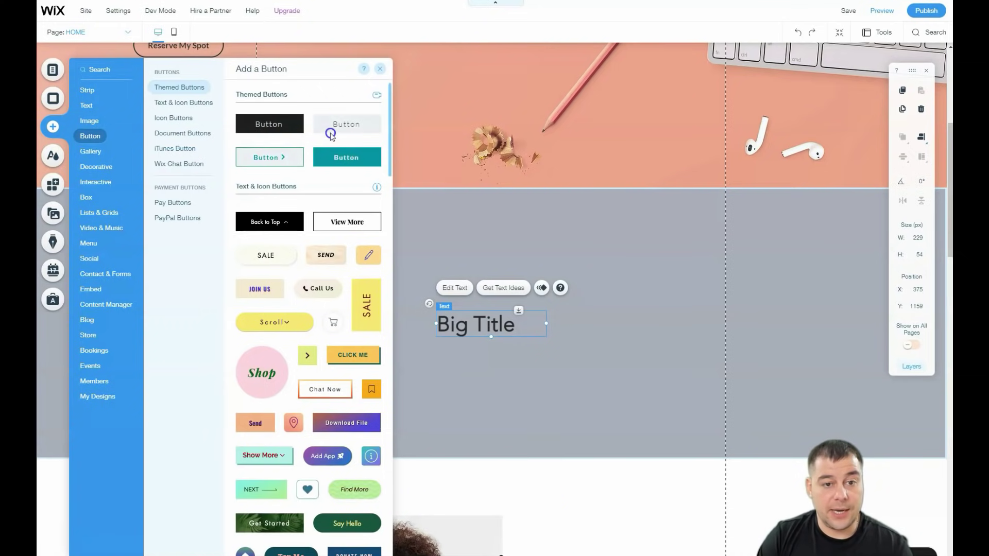
drag(381, 203, 489, 392)
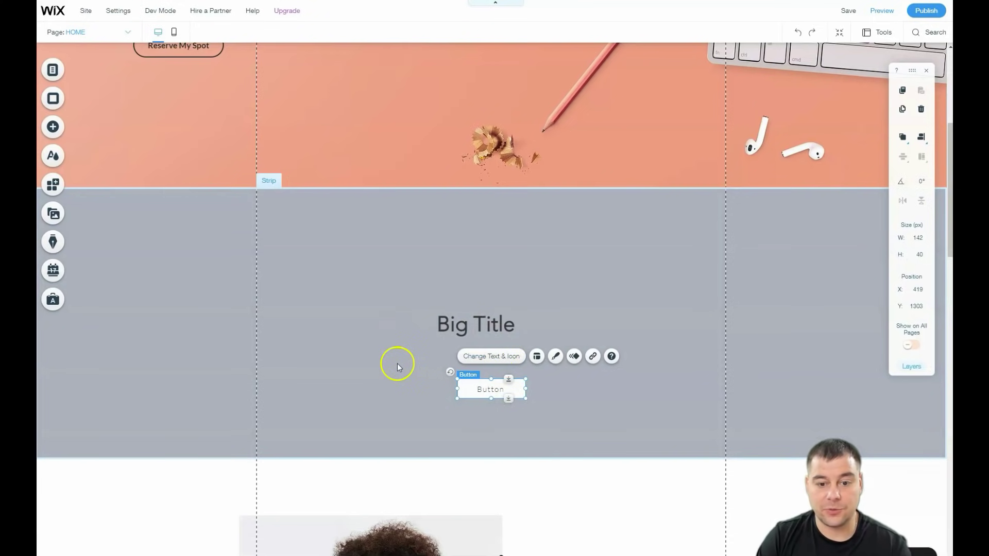
Step: Add a YouTube video player to the strip, shrink it to about 320 × 180 px and center it above the title
click(54, 129)
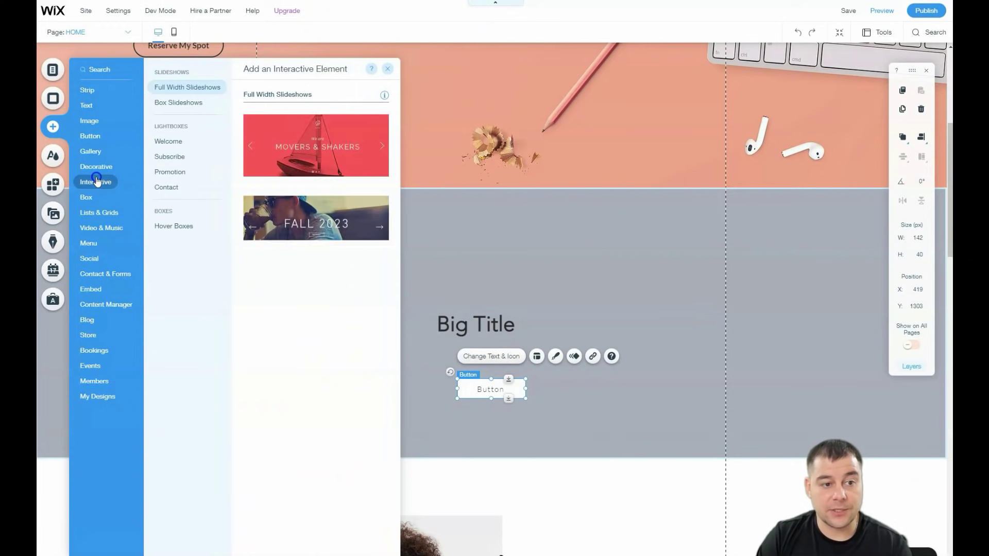
click(97, 181)
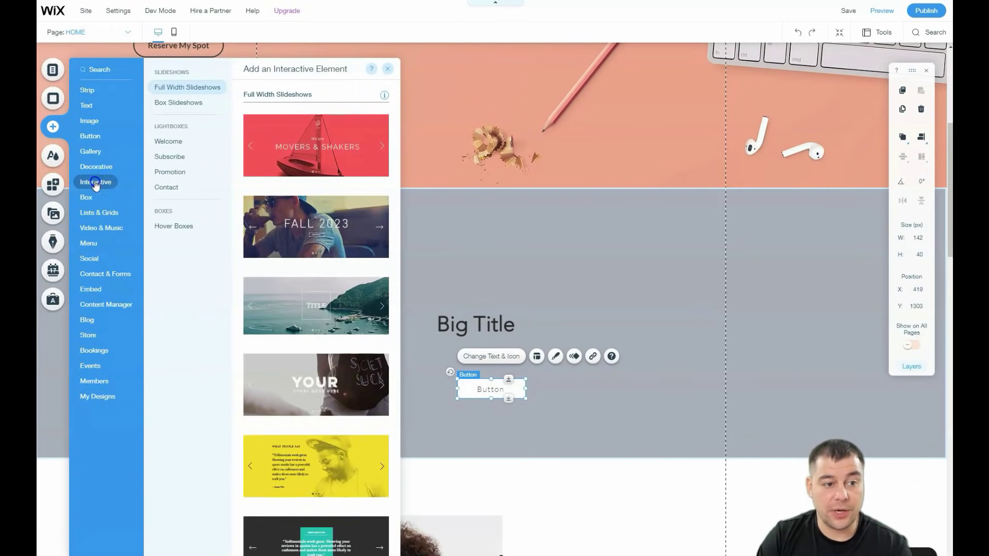
mouse_move(93, 227)
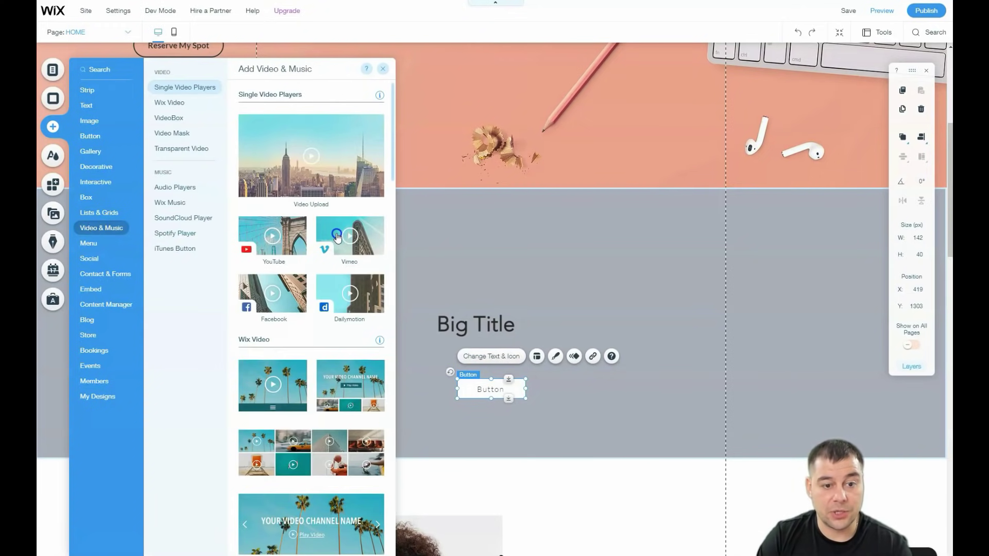
drag(273, 238, 508, 261)
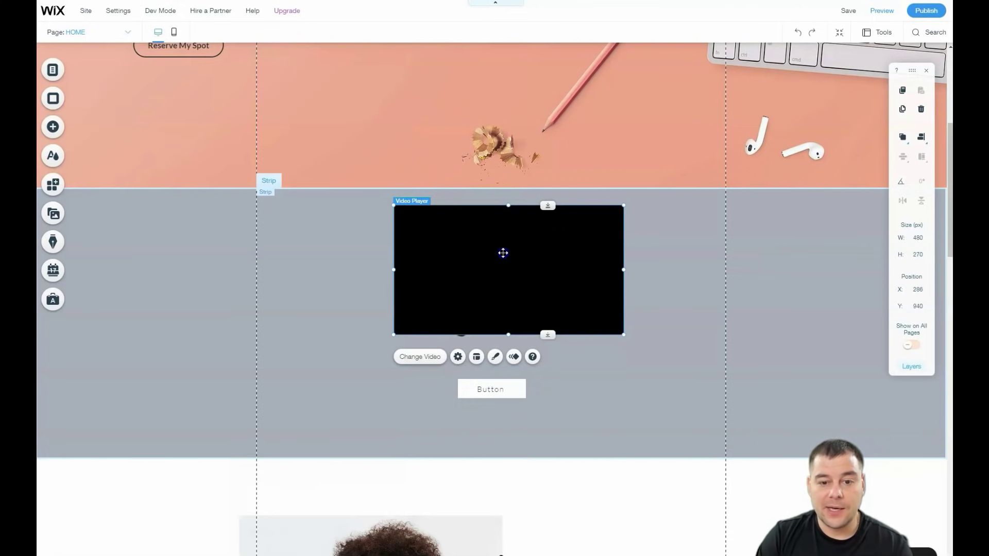
drag(394, 206, 469, 248)
drag(576, 293, 528, 251)
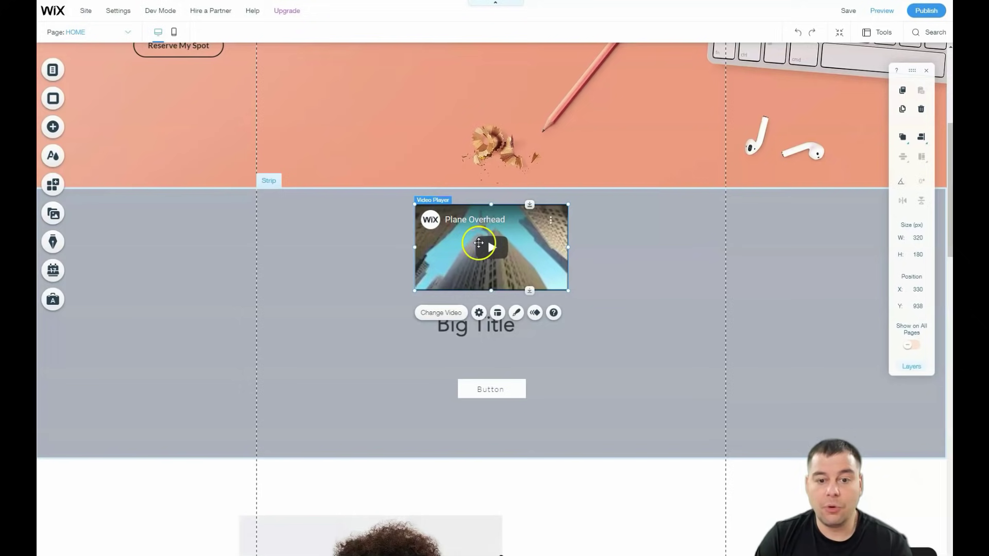
Step: Enlarge the Big Title text box to about 370 × 132 px
scroll(615, 315, down, 1)
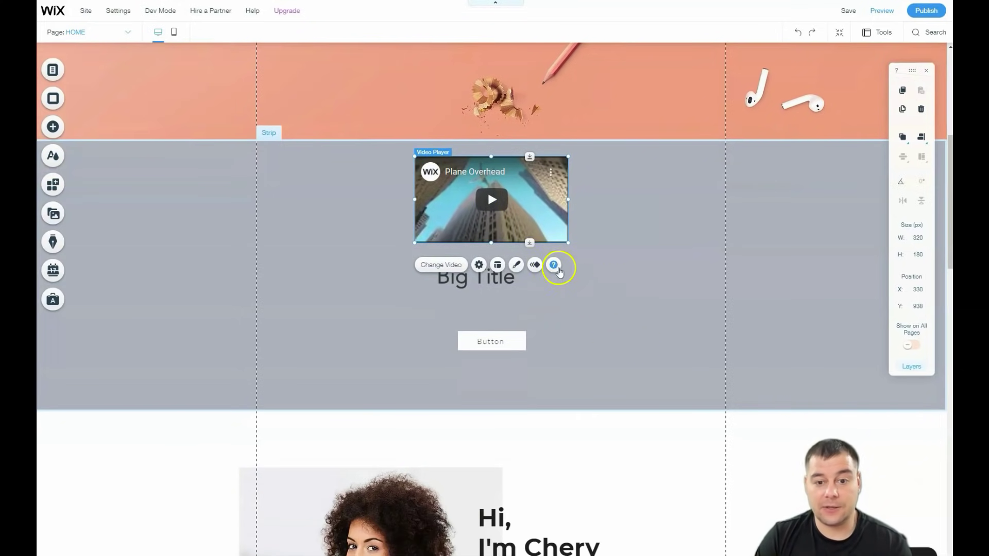
click(313, 283)
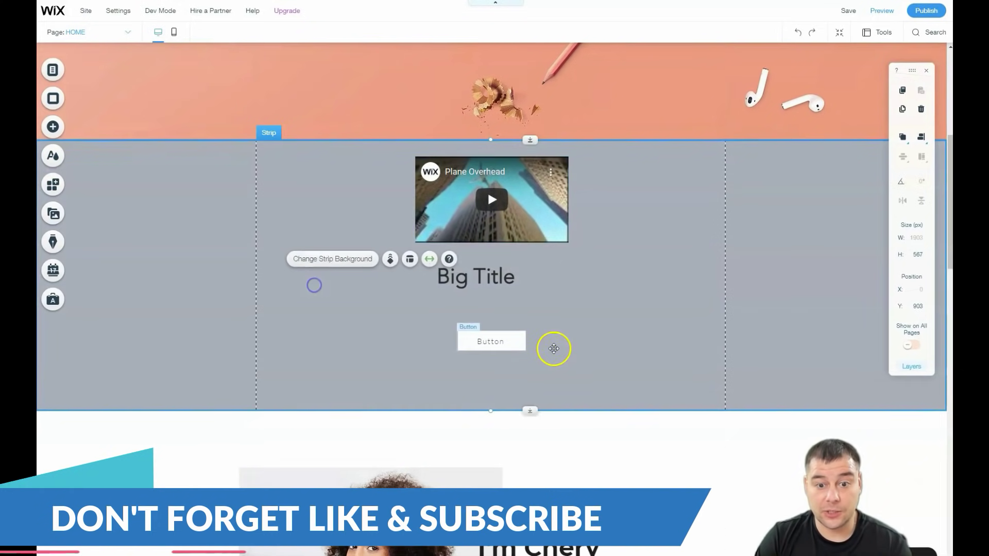
click(469, 279)
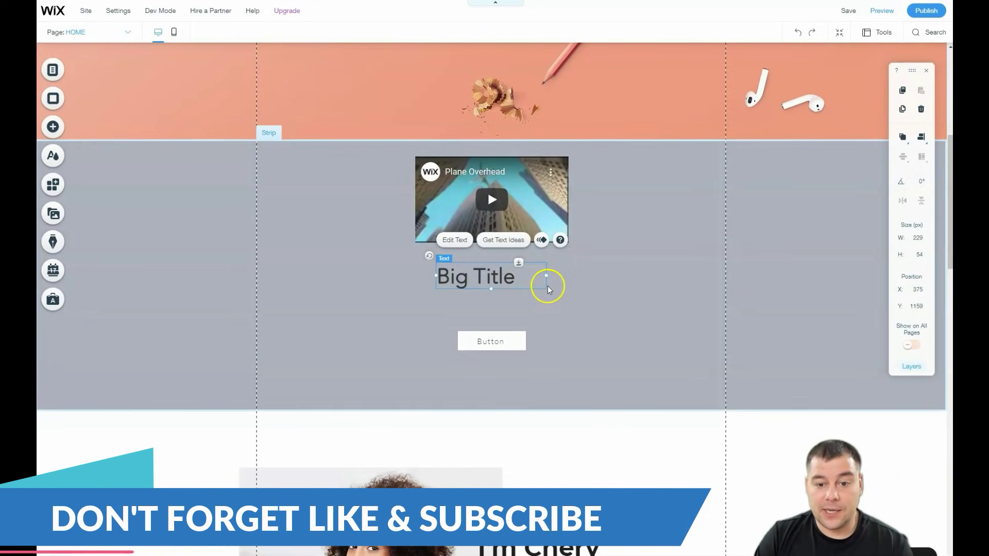
drag(546, 276, 549, 276)
drag(615, 282, 614, 282)
drag(525, 287, 523, 326)
Step: Make the Big Title text italic and turn off its bold formatting
double_click(496, 277)
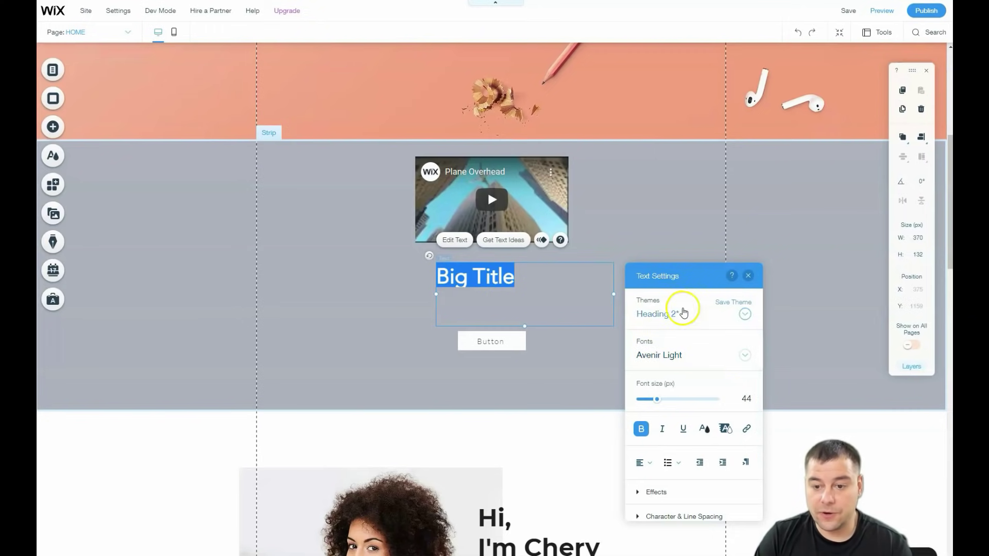
click(662, 429)
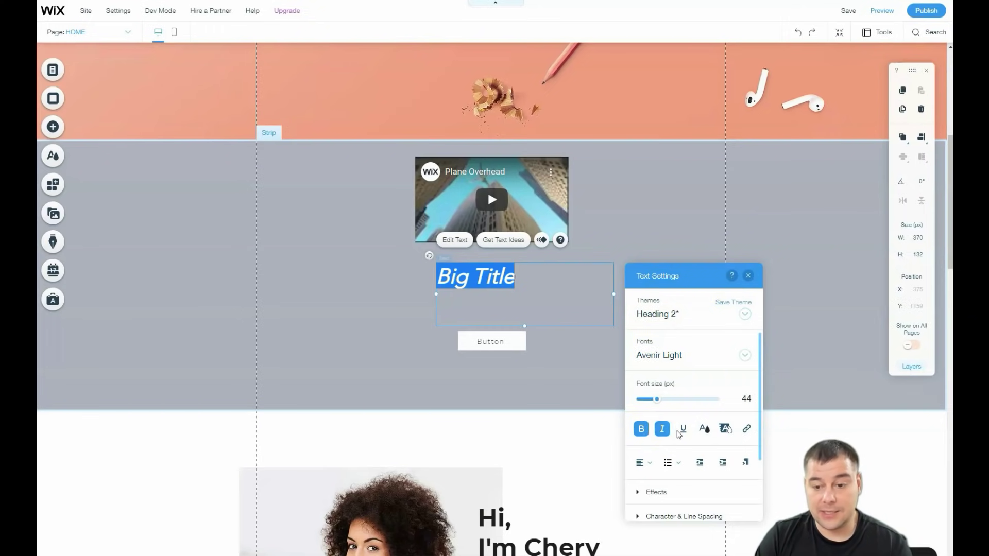
click(649, 430)
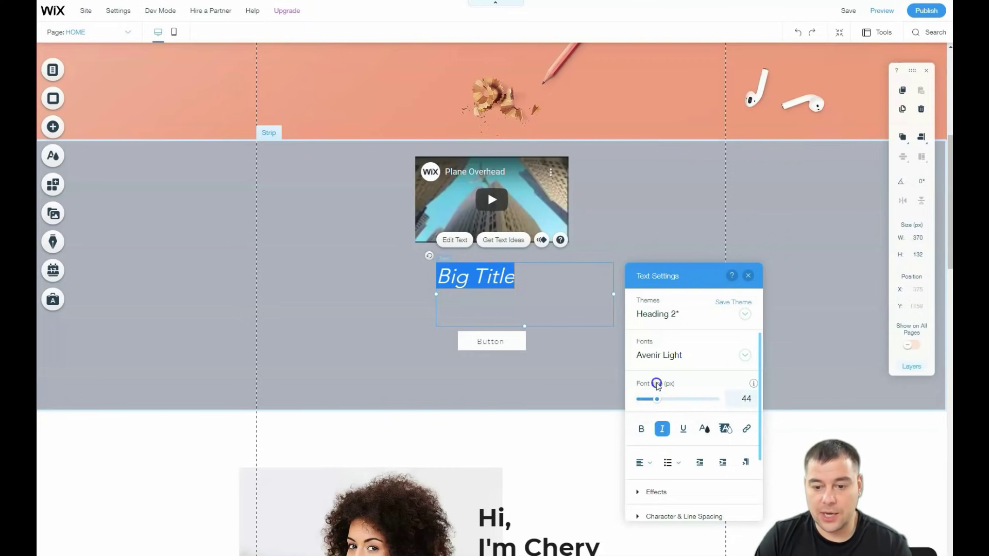
Step: Change the font of the Big Title text in the strip to Belinda
click(739, 356)
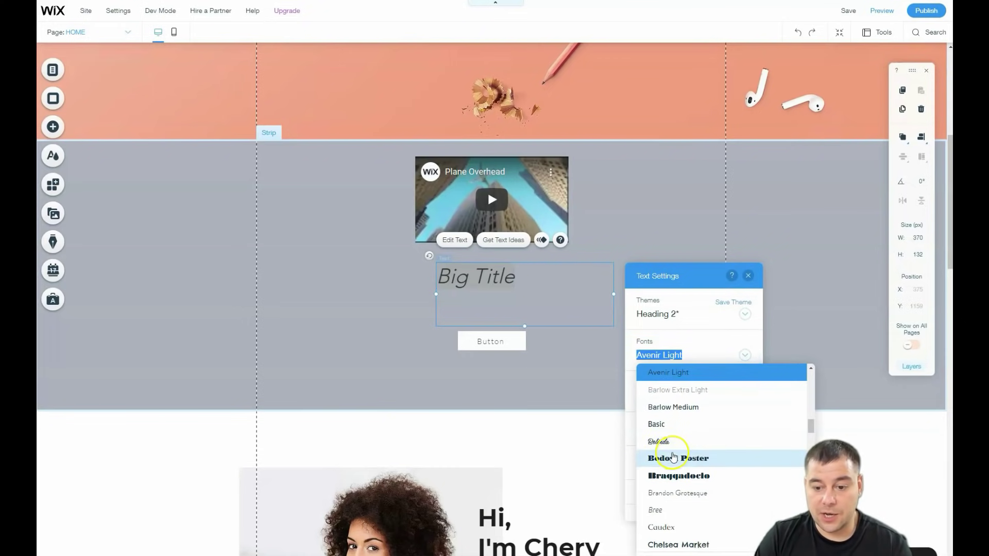
click(672, 442)
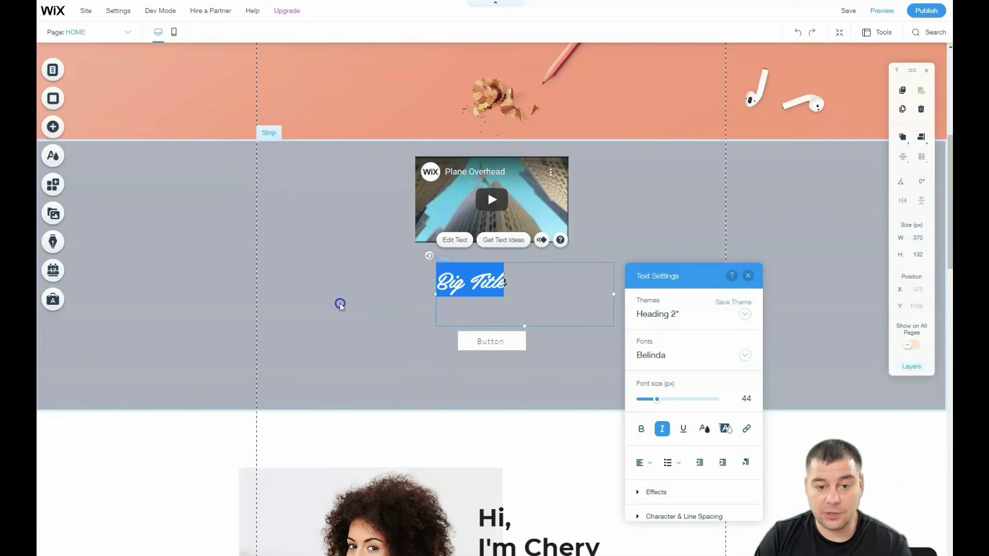
click(404, 292)
Step: Enlarge the Big Title text to 96 px and center its box between the video and the button
click(495, 288)
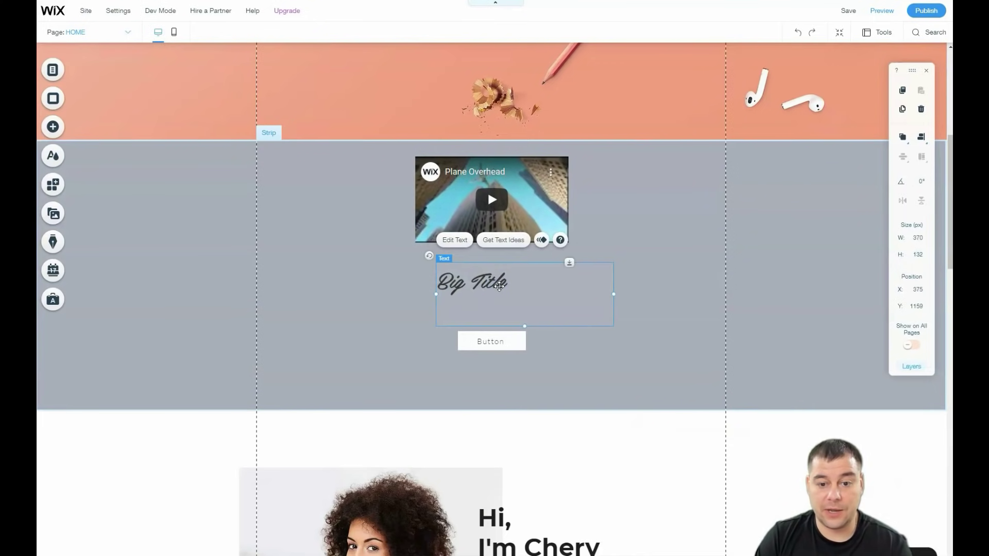
click(563, 320)
drag(657, 399, 681, 405)
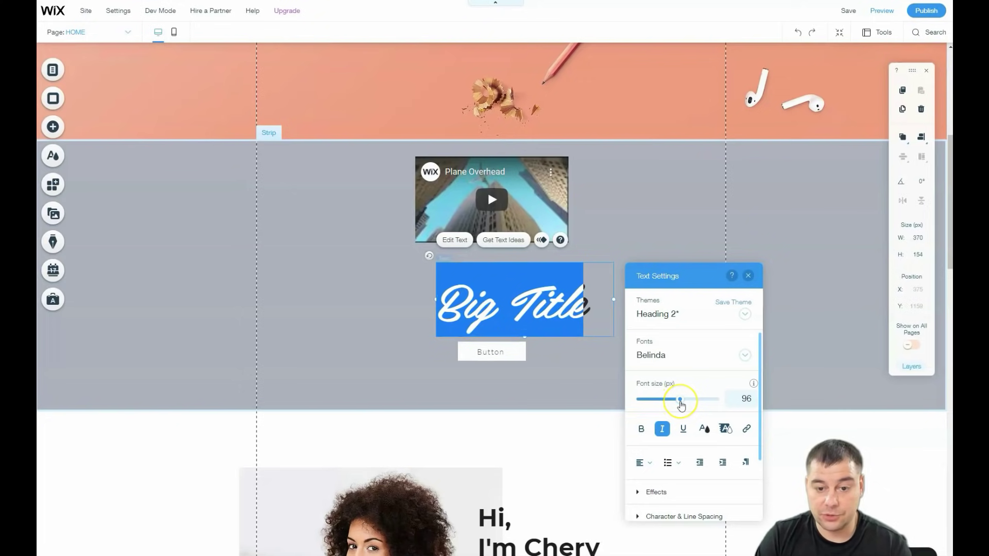
click(590, 397)
drag(531, 311, 498, 305)
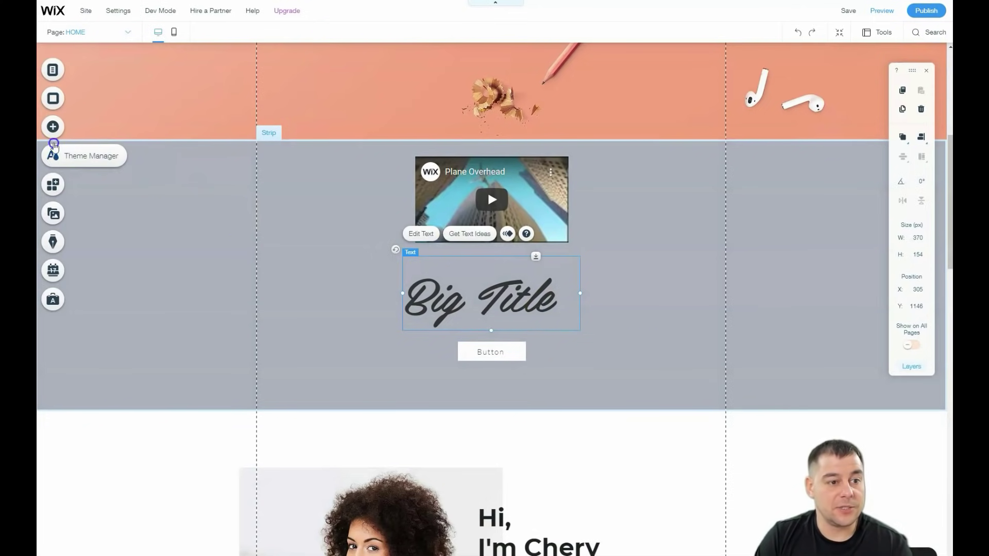
click(54, 128)
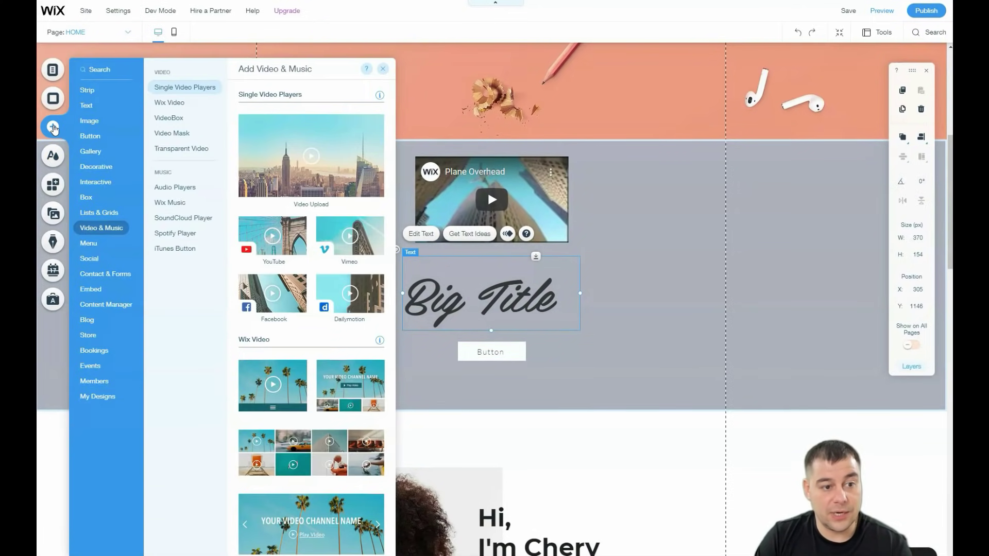
click(96, 213)
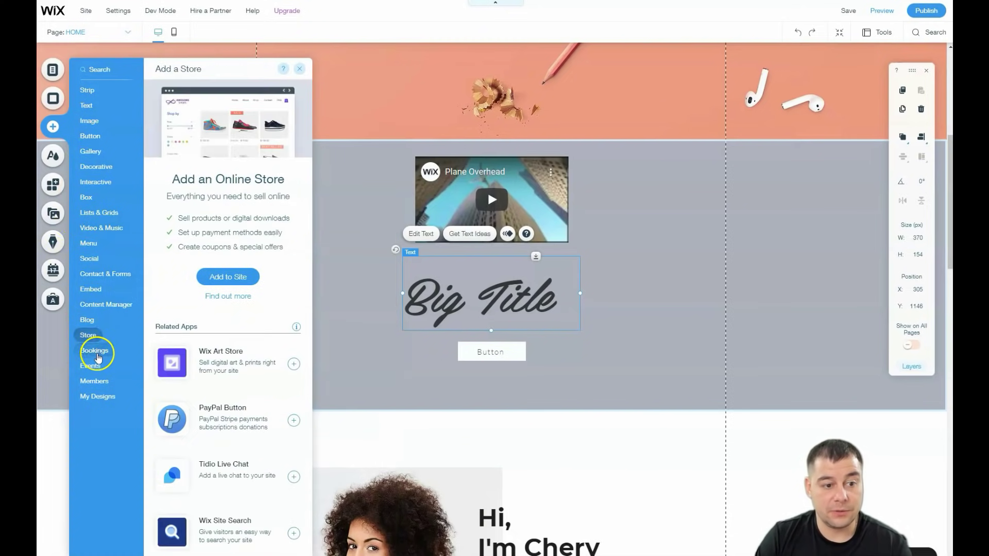
click(94, 351)
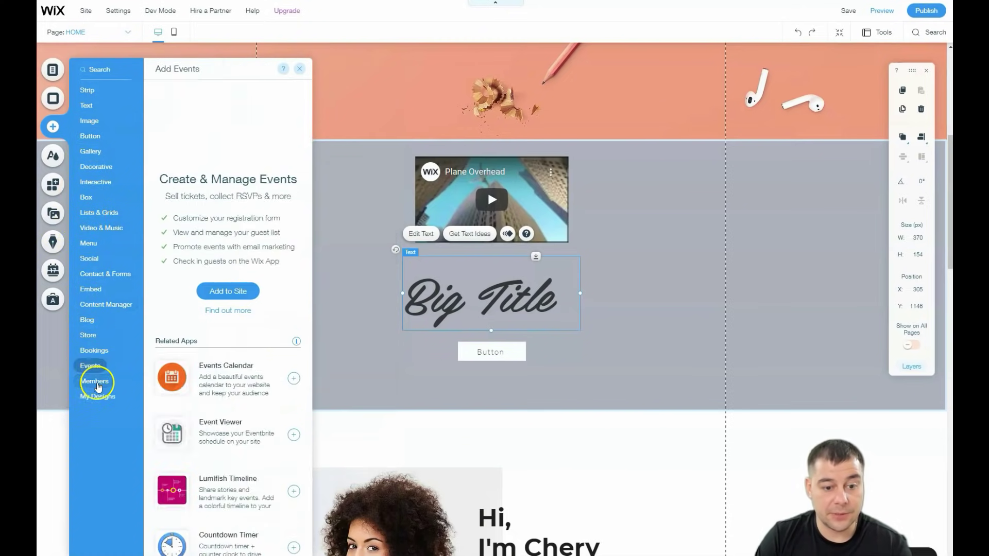
mouse_move(94, 381)
click(299, 69)
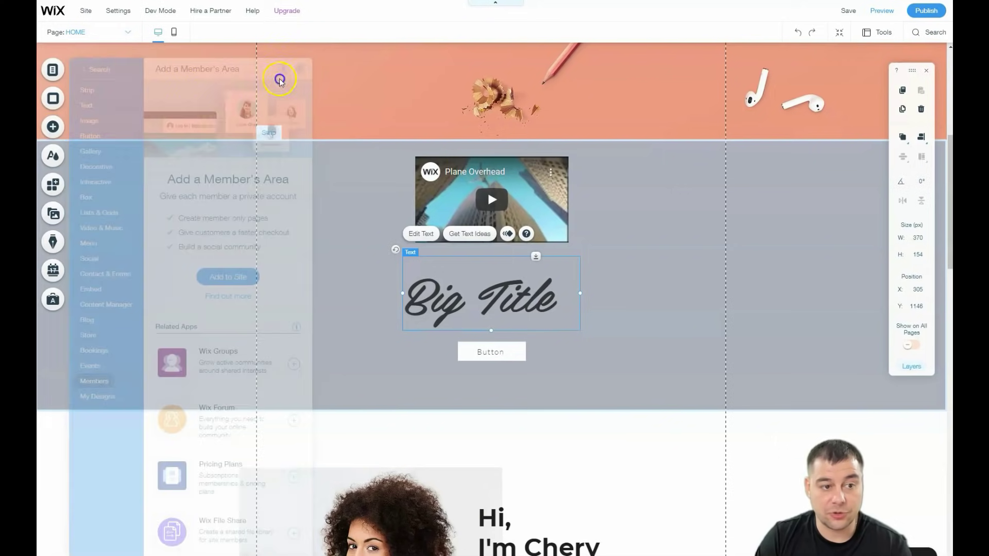
Step: Change the site's color theme to the featured near-black one with blue, light blue and olive accents
click(52, 157)
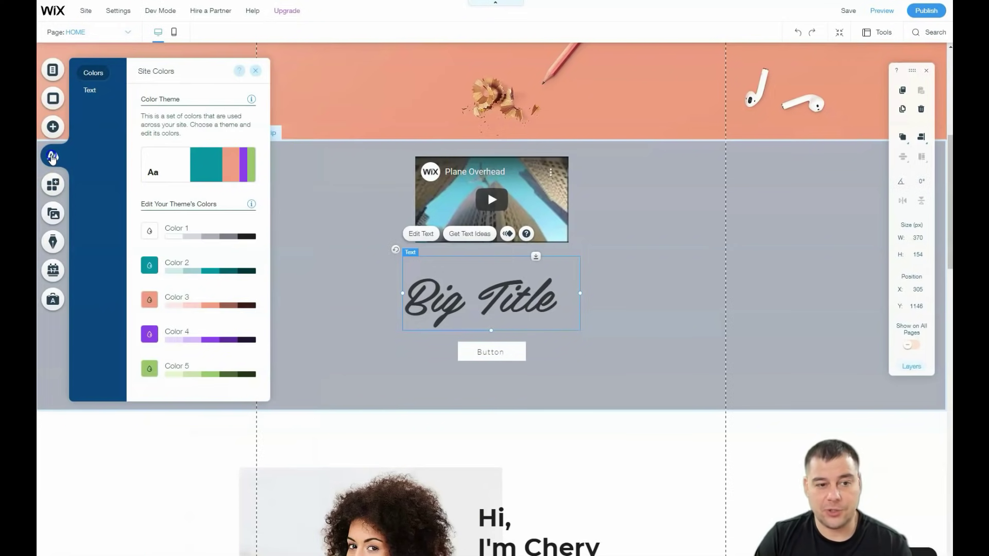
click(182, 167)
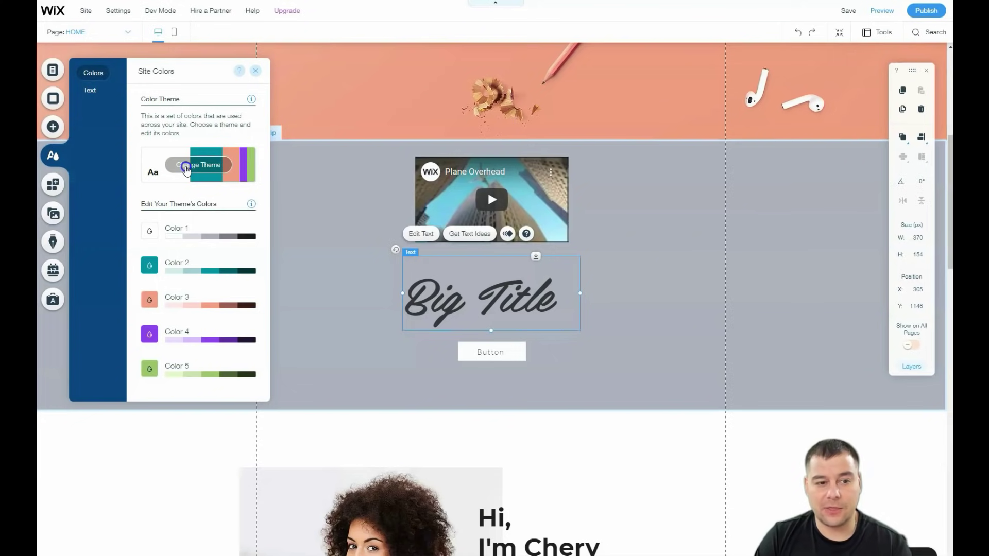
click(186, 168)
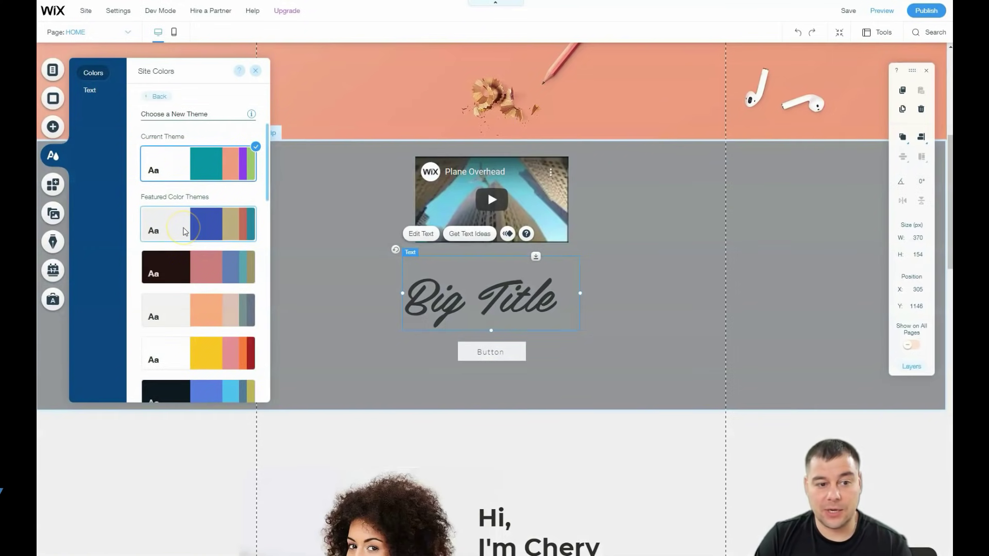
click(181, 277)
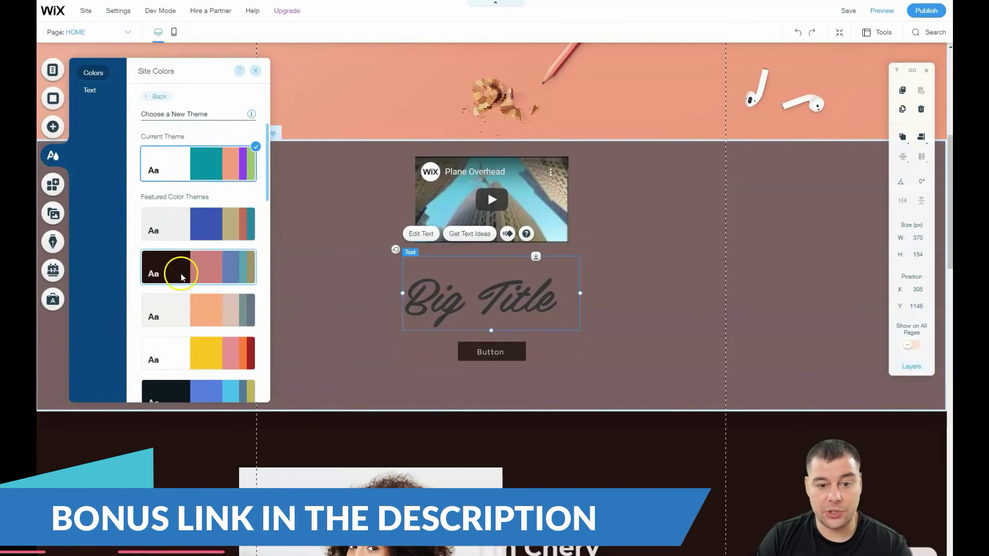
click(177, 309)
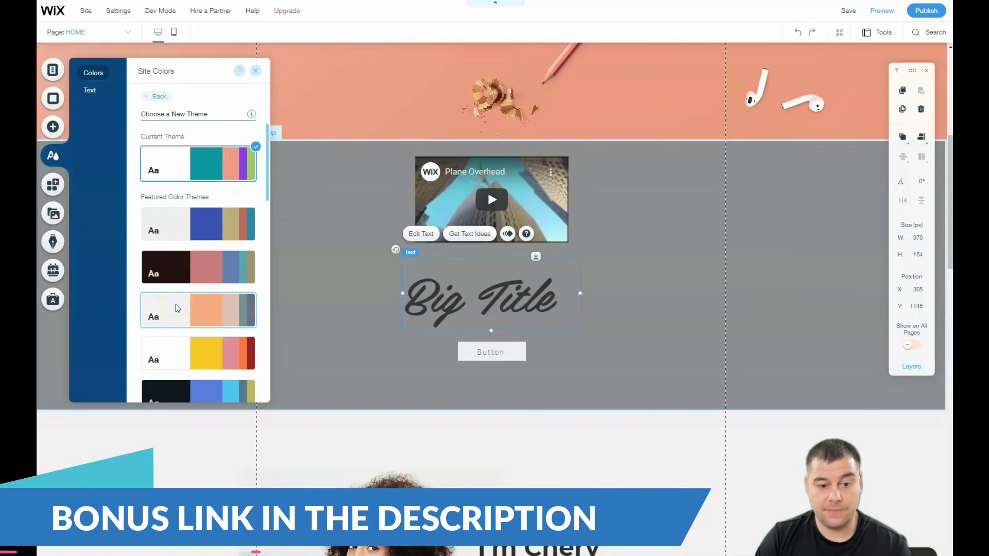
click(178, 355)
scroll(178, 335, down, 2)
click(178, 309)
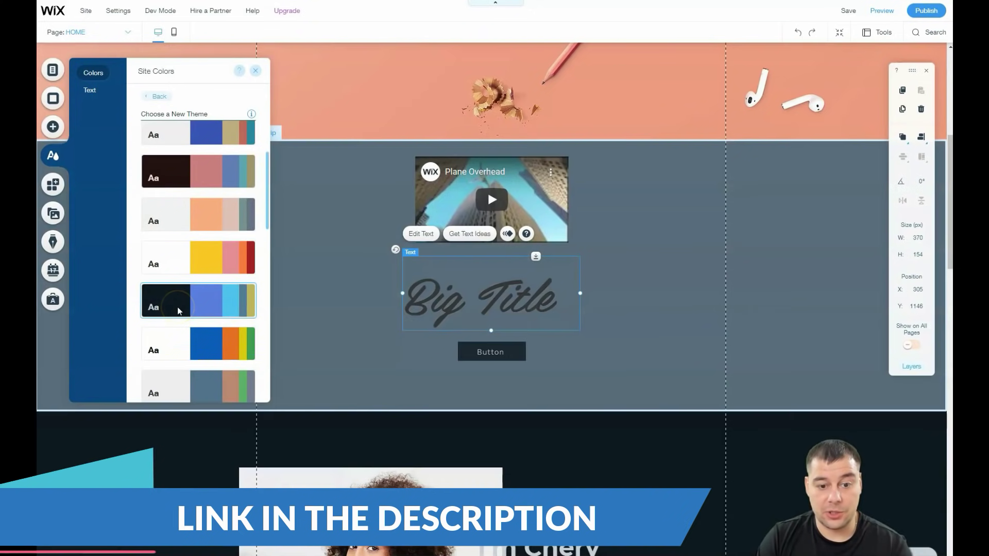
click(255, 71)
Step: Review how the new color theme looks across the page, from the testimonial section back up to the header and strip
scroll(393, 291, down, 7)
scroll(378, 301, down, 9)
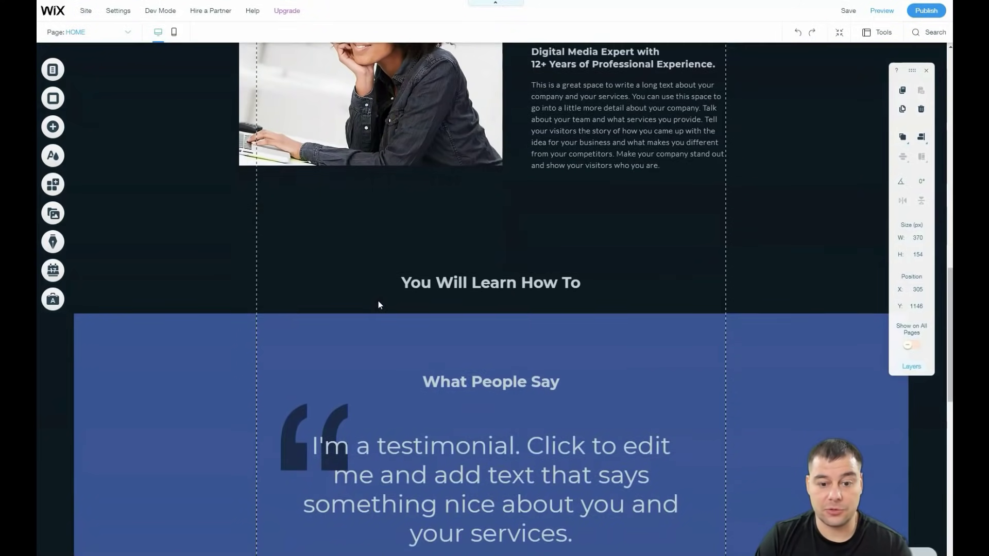
scroll(365, 286, up, 13)
scroll(349, 272, up, 6)
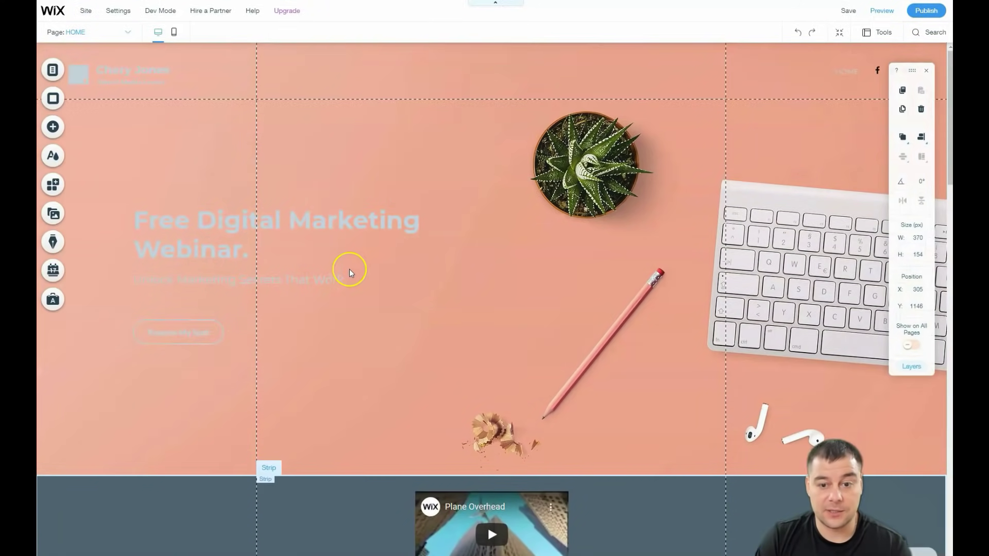
scroll(350, 269, down, 3)
click(204, 228)
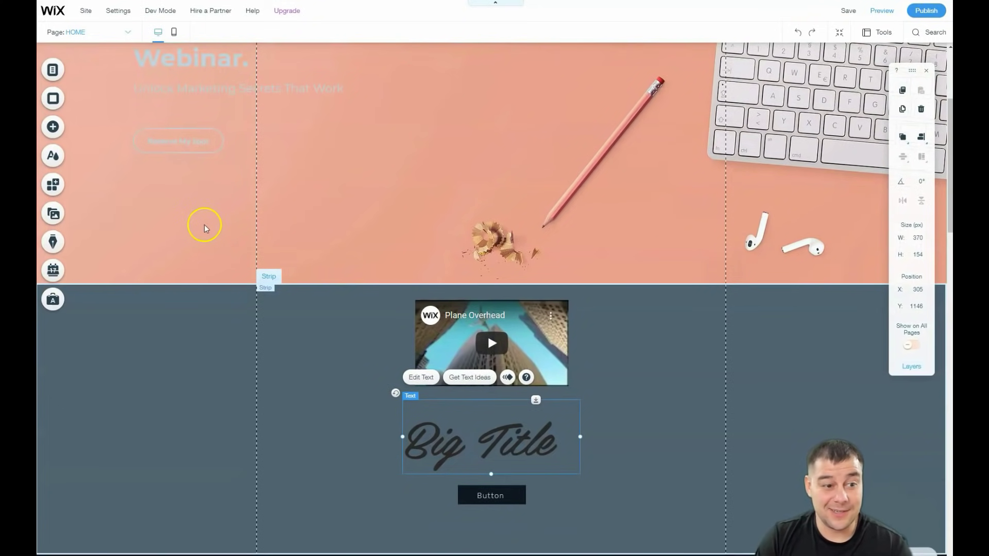
Step: Look through the Marketing category of the Wix App Market for available apps
click(52, 187)
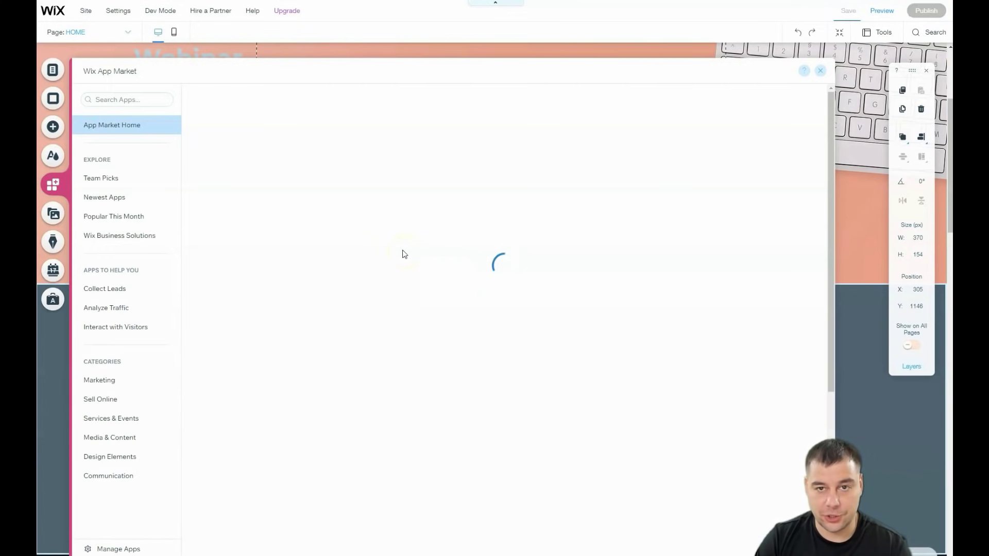
click(97, 373)
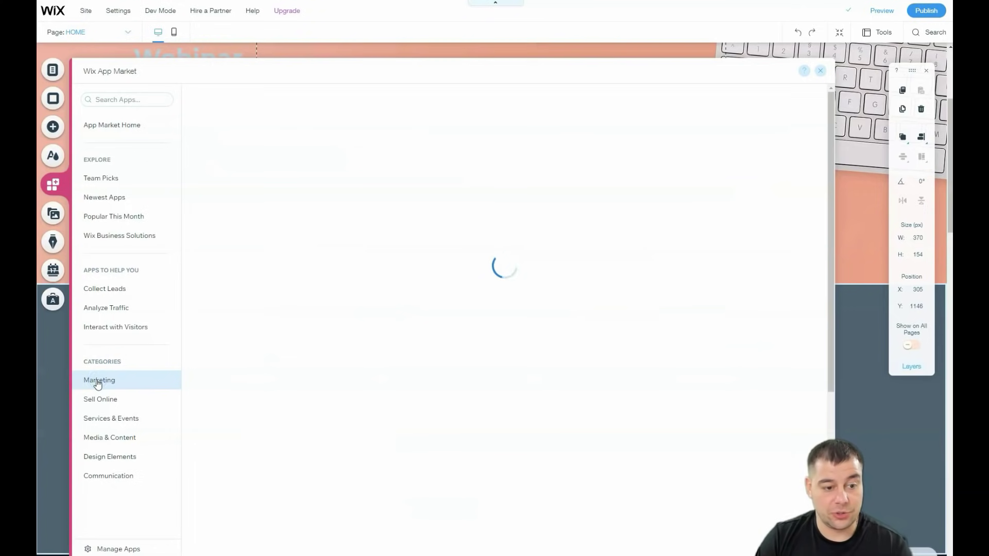
scroll(314, 360, down, 3)
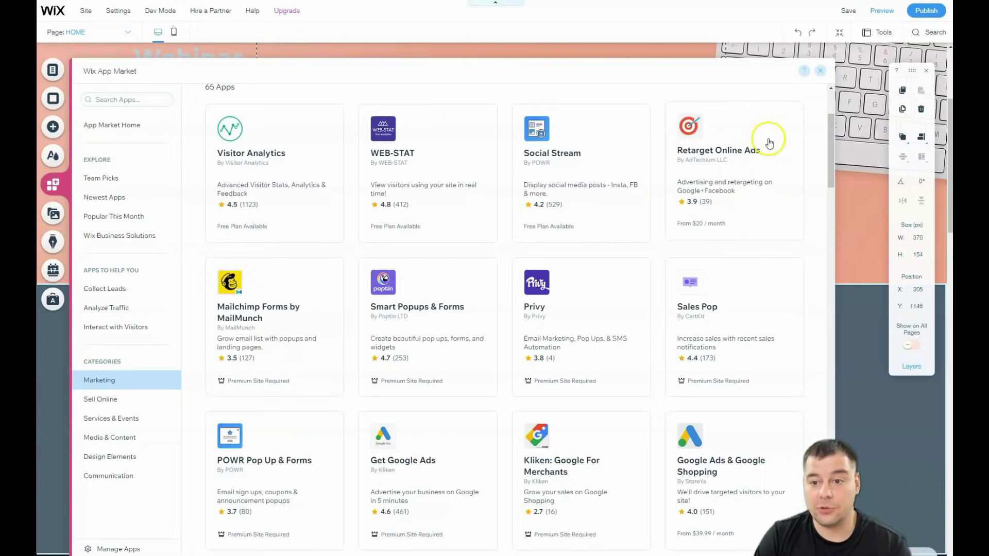
scroll(546, 277, down, 4)
scroll(546, 277, down, 3)
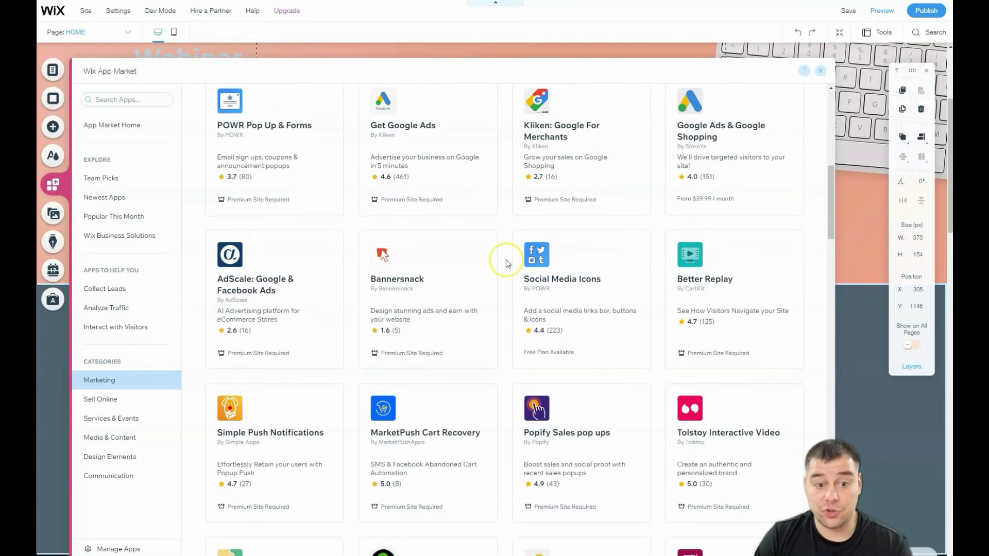
scroll(506, 262, down, 5)
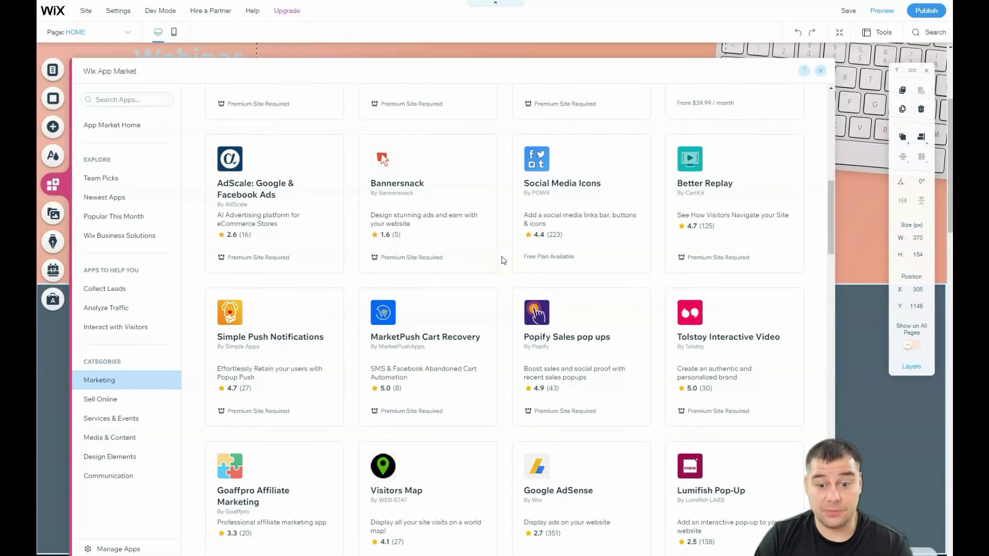
scroll(504, 260, down, 5)
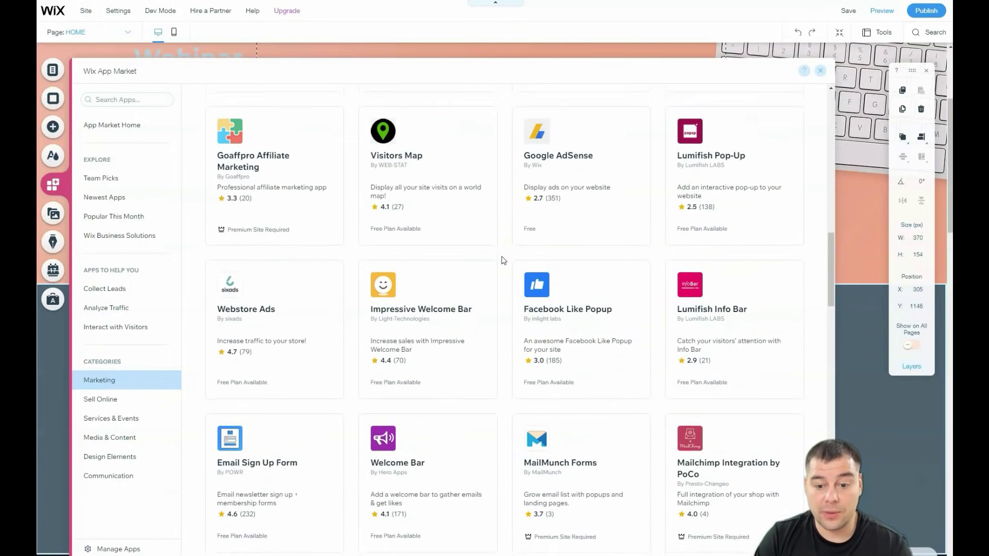
click(561, 271)
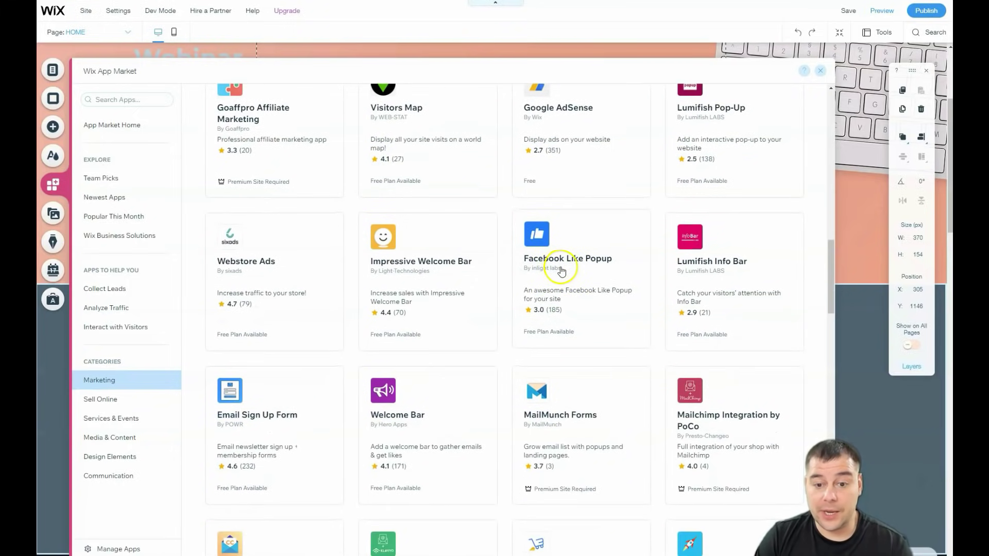
scroll(486, 262, down, 7)
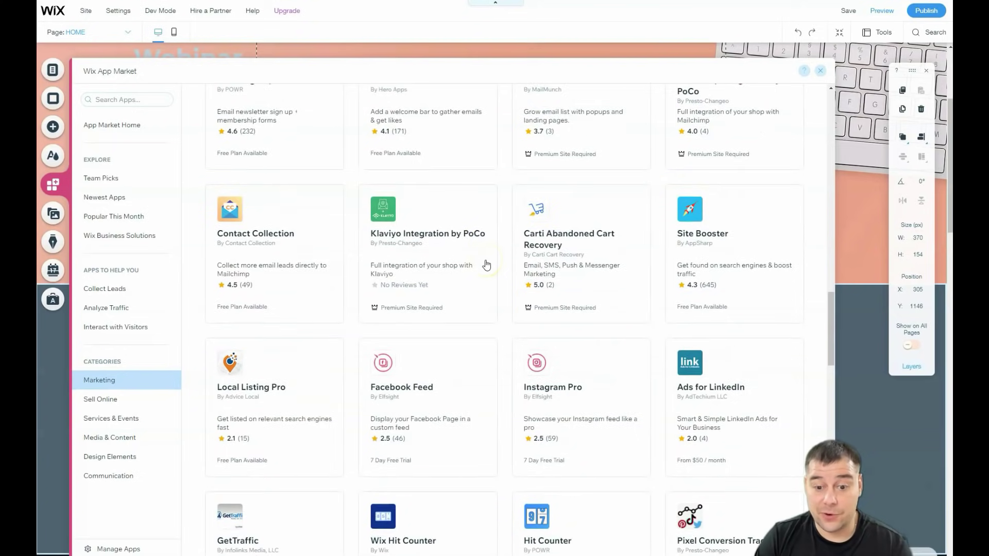
scroll(486, 265, down, 3)
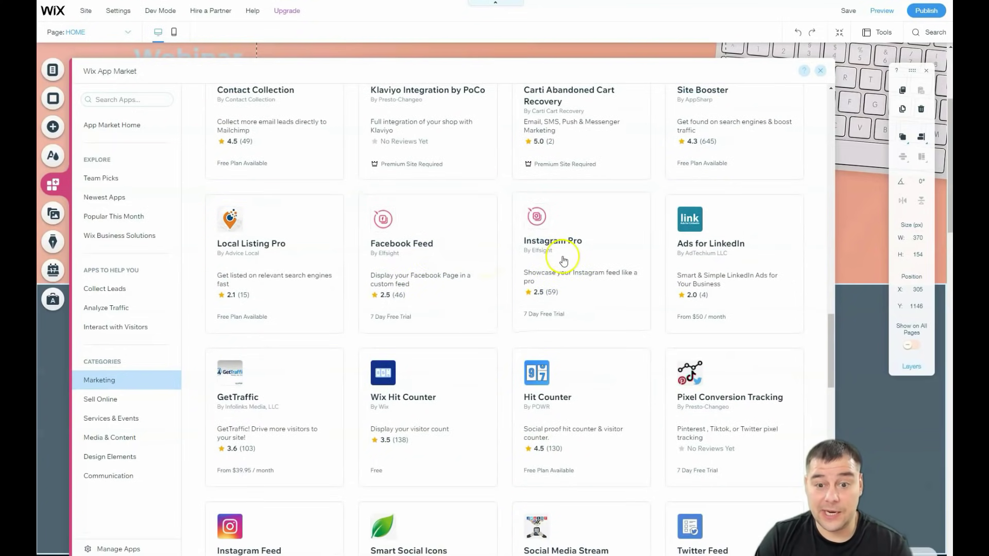
scroll(490, 258, down, 6)
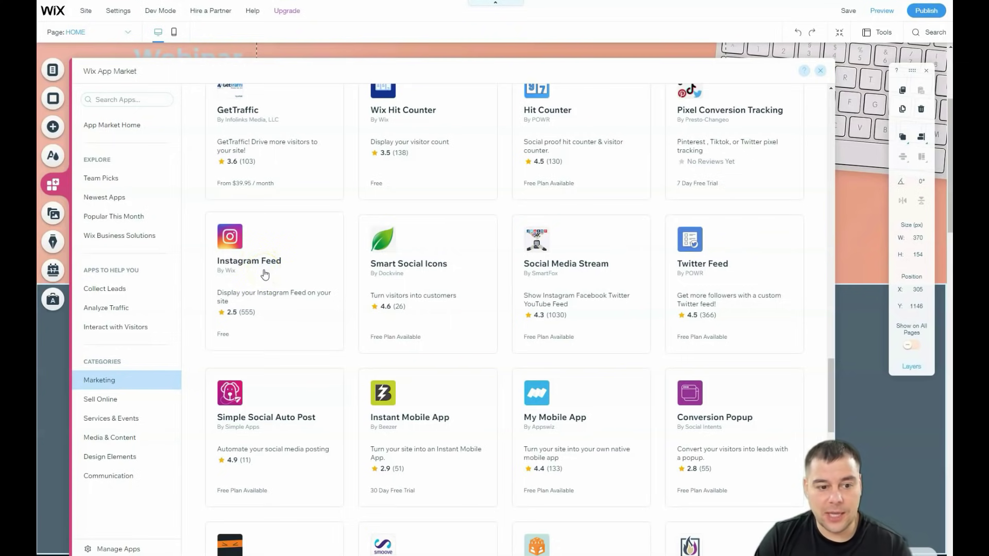
click(820, 72)
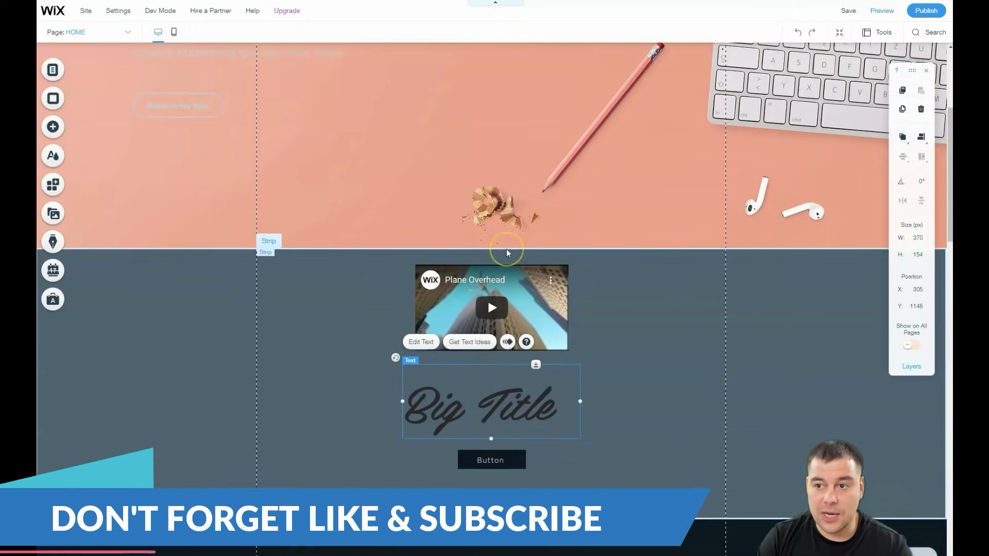
Step: Rearrange the strip so the Big Title is centered above the video, and reduce the strip's height to 522 px
scroll(507, 253, down, 1)
scroll(506, 253, down, 1)
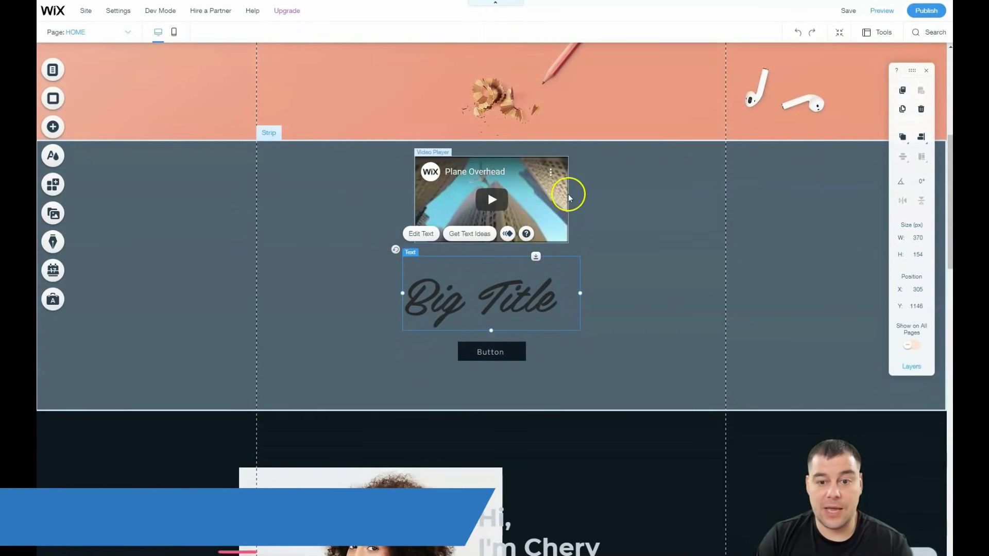
drag(503, 280, 326, 175)
drag(492, 229, 494, 304)
drag(331, 192, 512, 191)
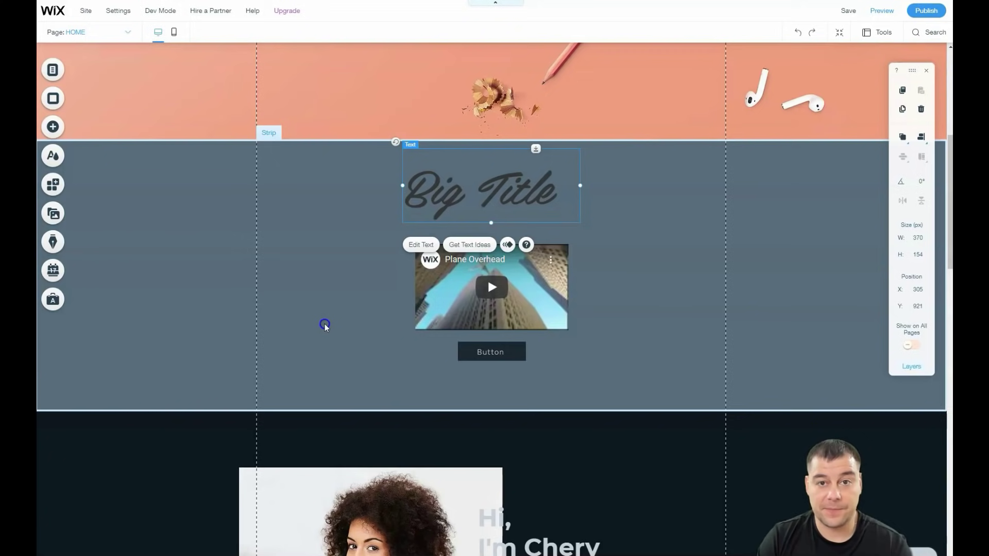
click(345, 338)
drag(490, 411, 496, 391)
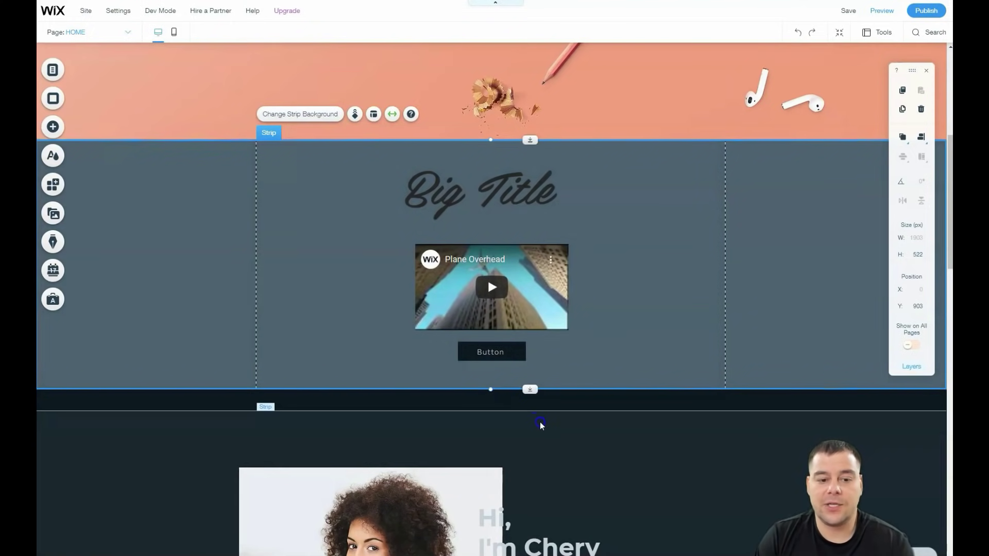
Step: Try the Page stretch option on the two-column sign-up strip at the page's end and switch it back to Screen
scroll(541, 424, down, 3)
scroll(596, 348, down, 5)
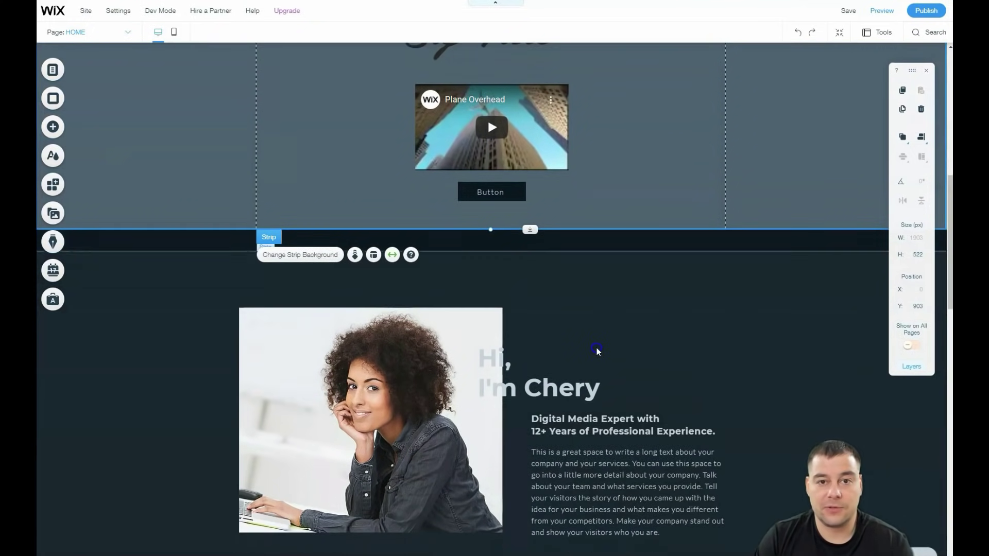
scroll(598, 348, down, 6)
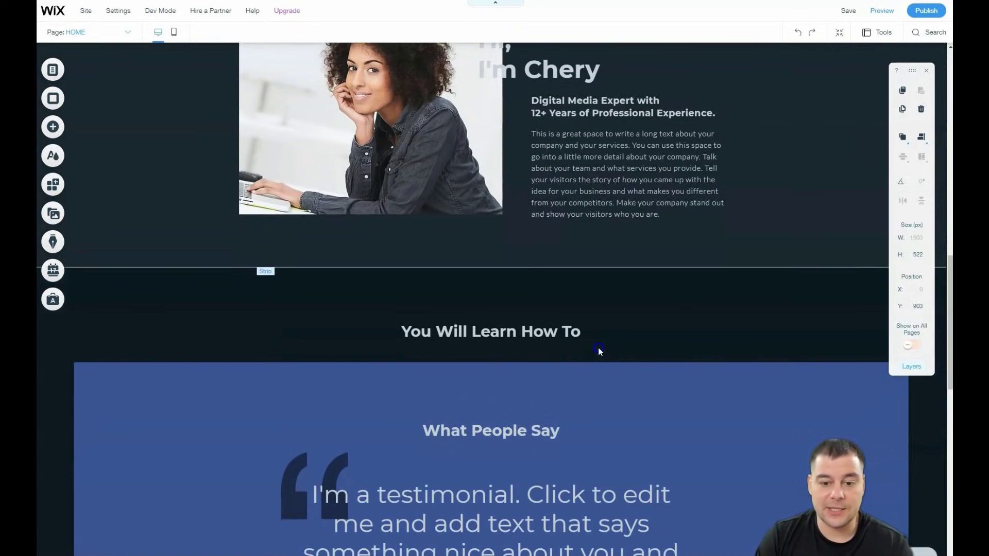
scroll(599, 347, down, 8)
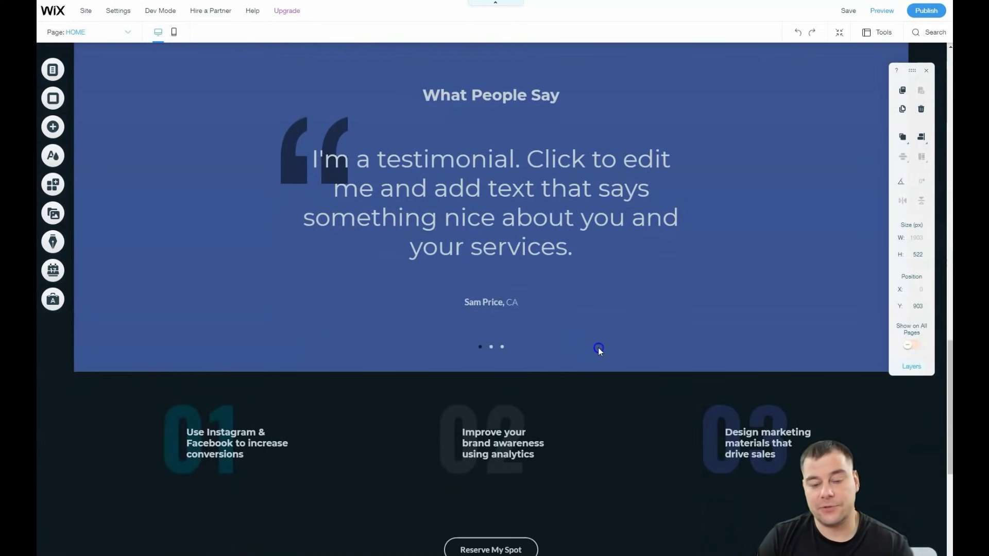
scroll(599, 351, down, 2)
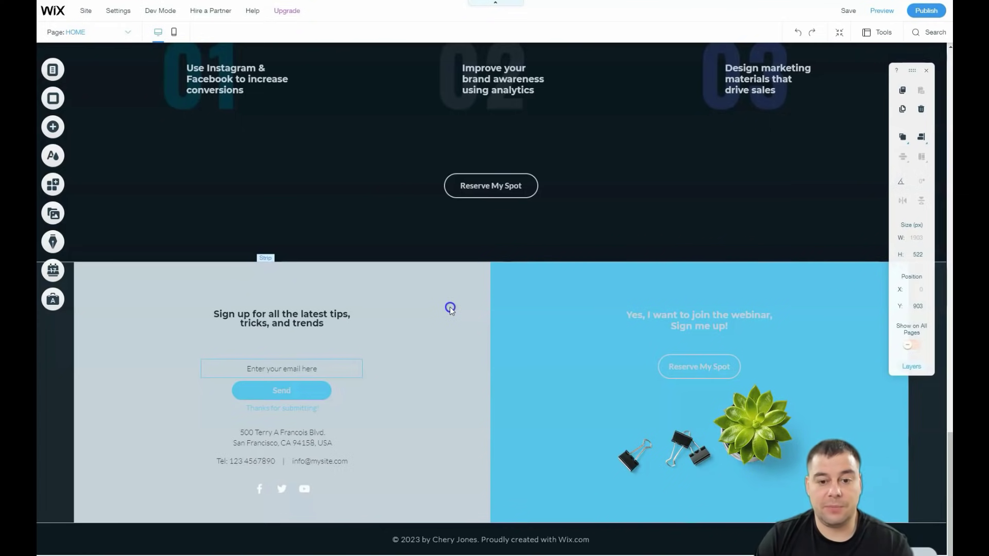
click(415, 292)
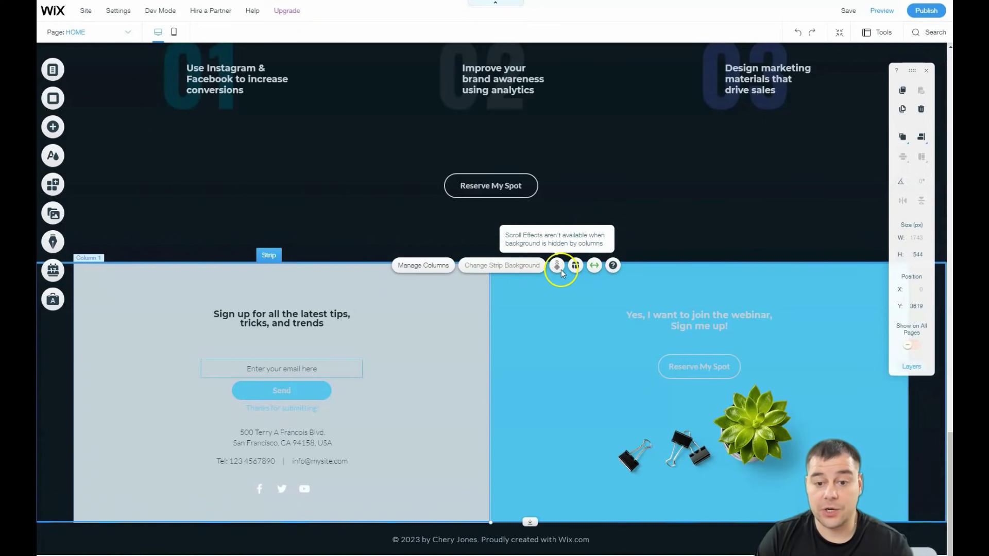
click(595, 267)
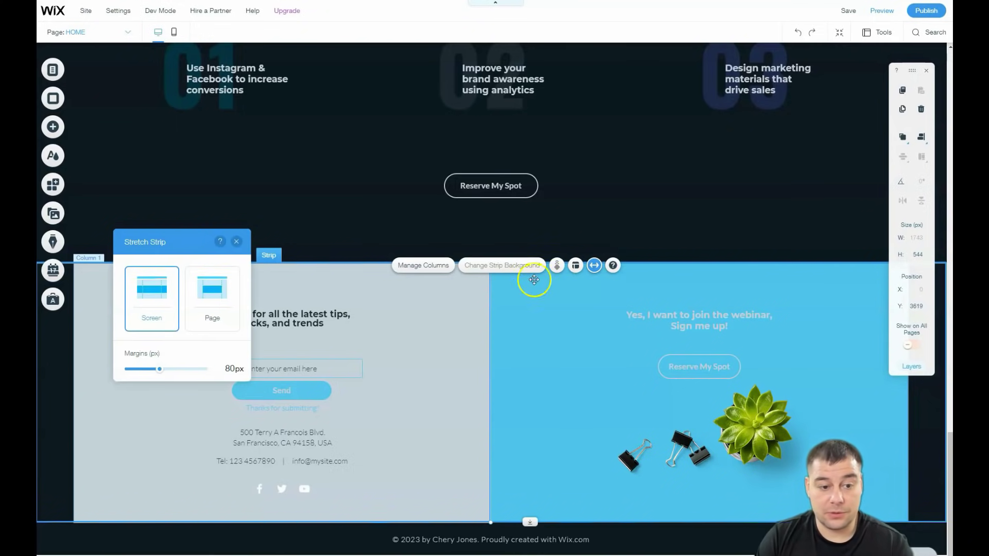
click(215, 295)
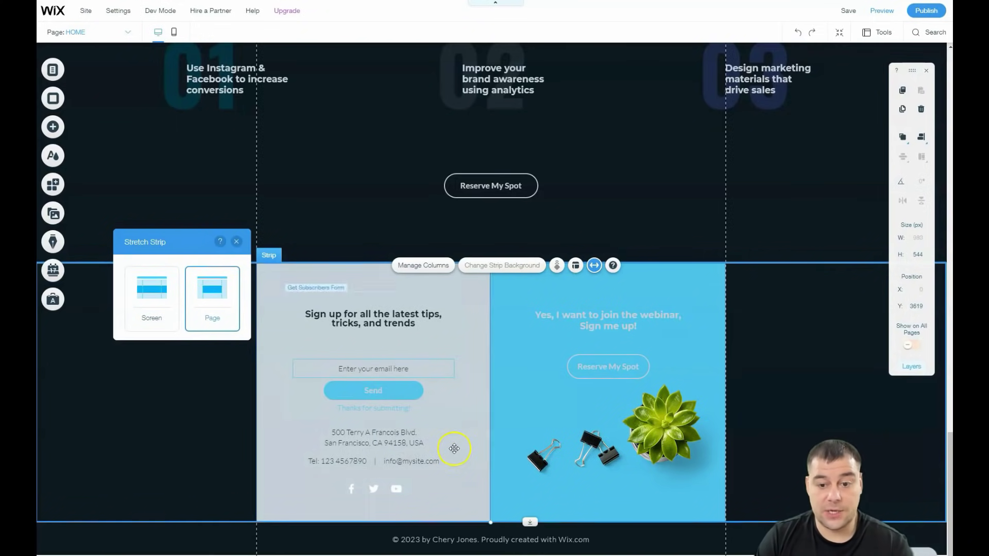
click(151, 297)
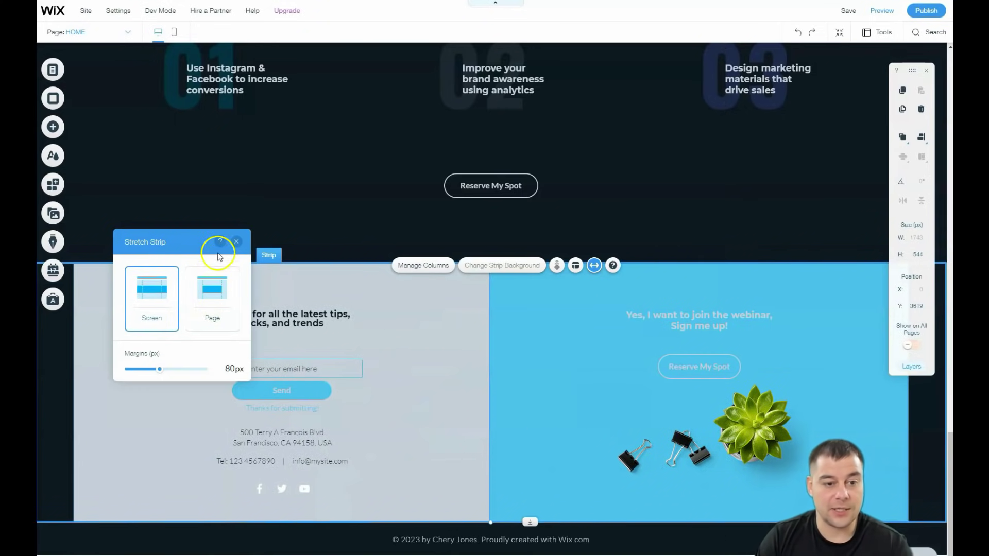
click(236, 242)
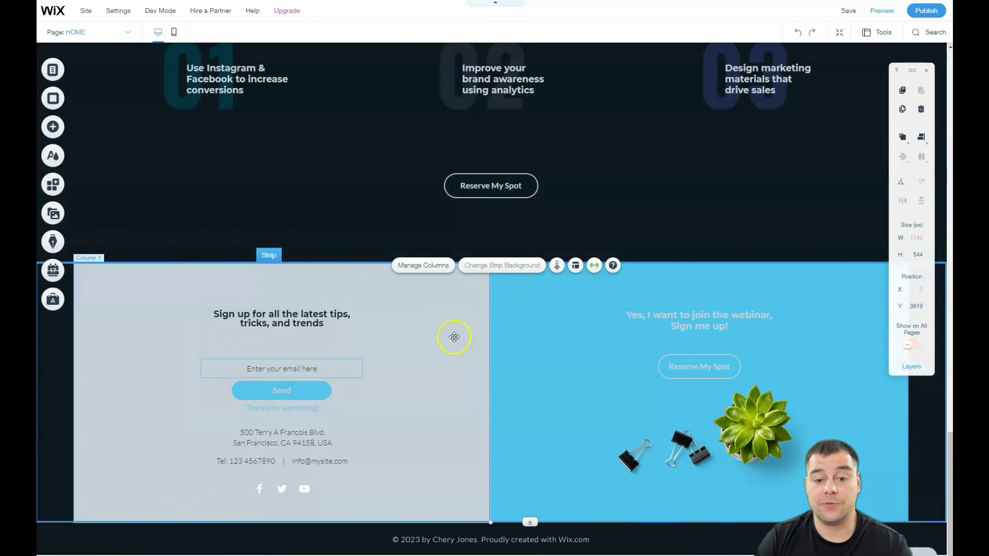
Step: Examine the link options of the header's Reserve My Spot button, including Phone Number and Email, and close them without changing the link
scroll(455, 338, up, 15)
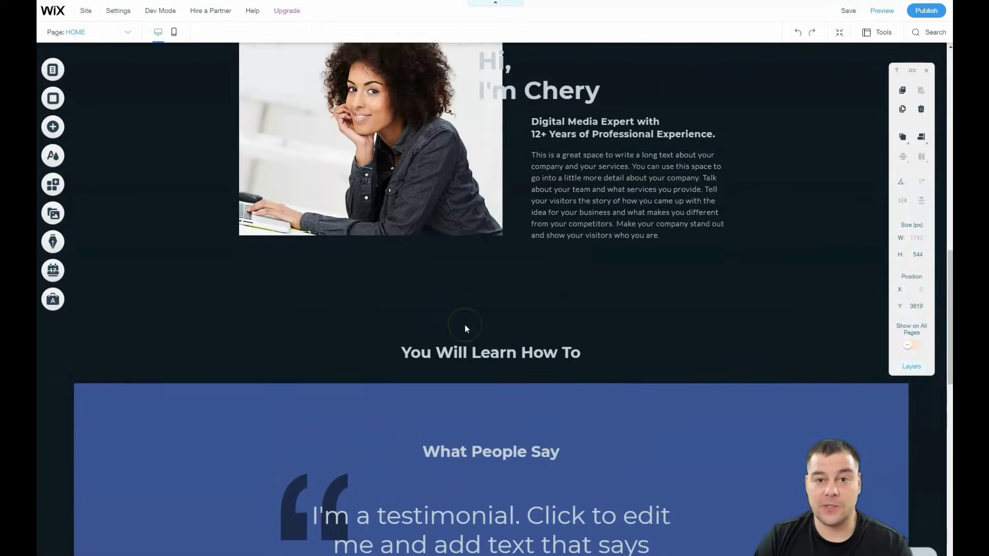
scroll(465, 325, up, 8)
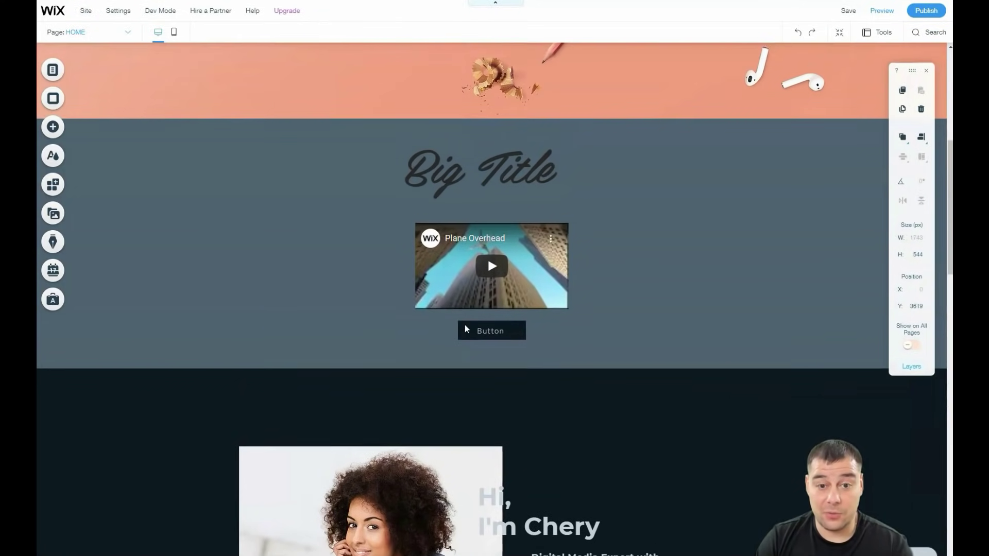
scroll(465, 328, up, 3)
scroll(464, 329, up, 4)
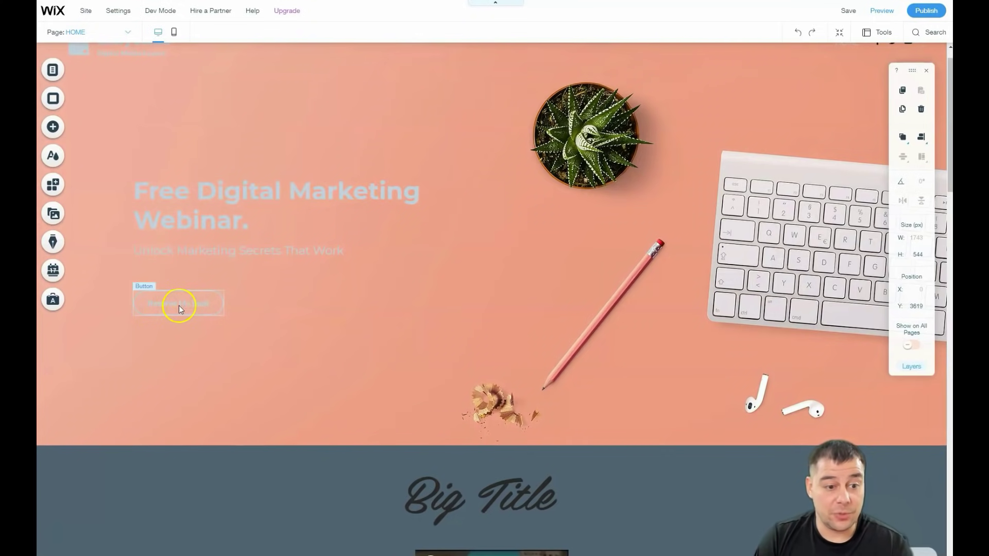
click(179, 307)
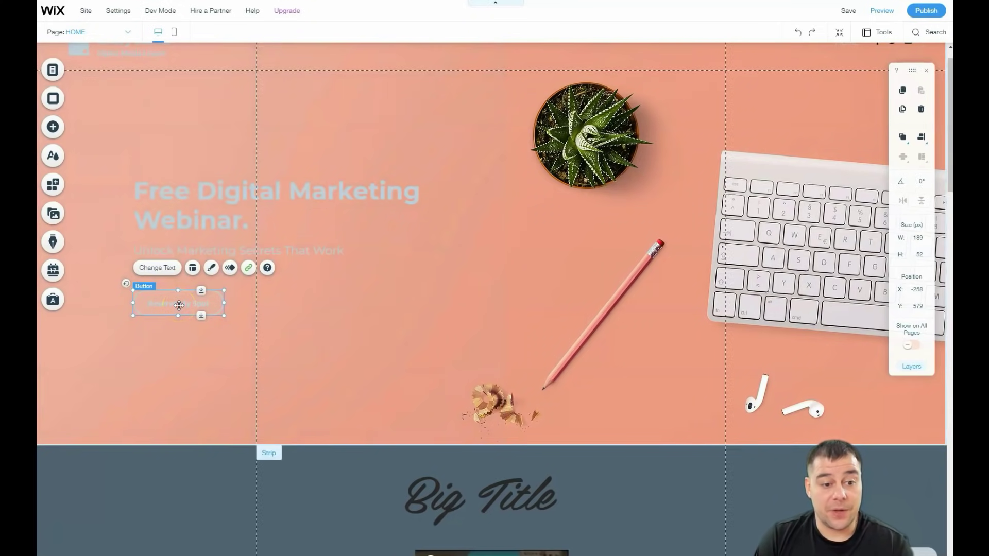
click(249, 268)
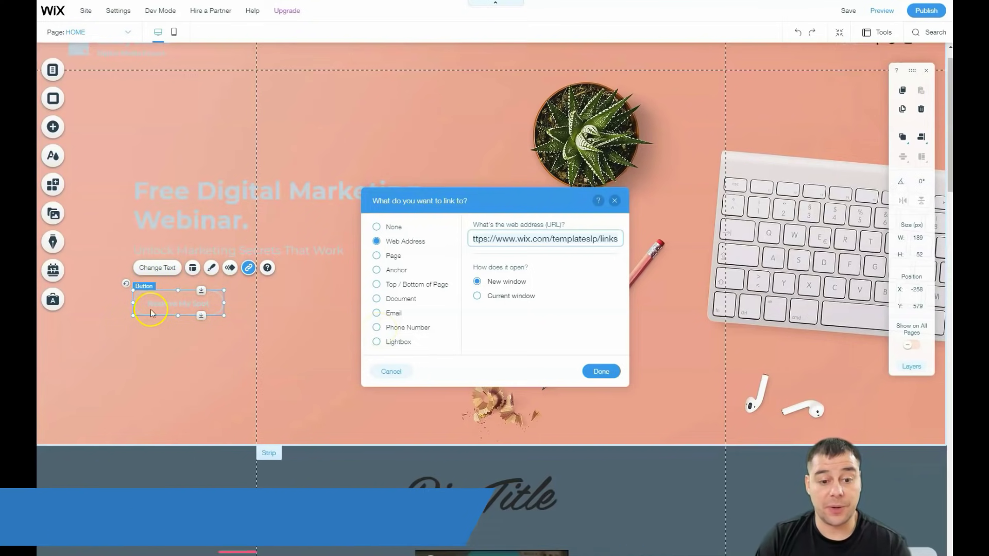
click(377, 328)
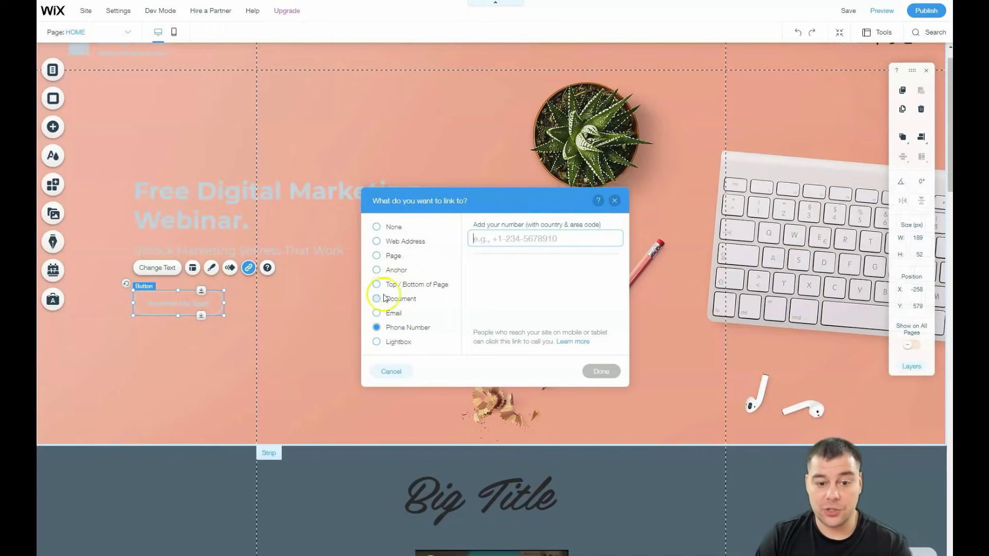
click(378, 315)
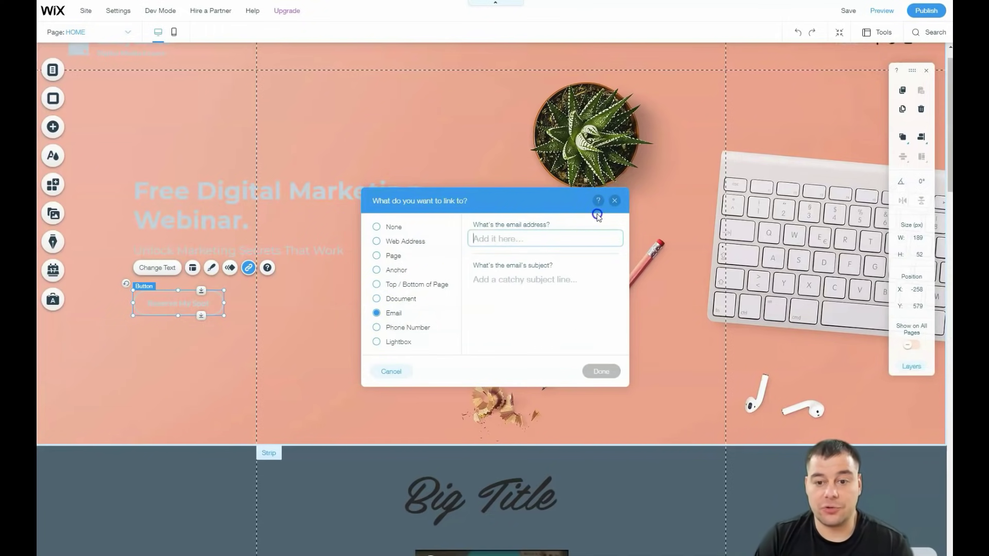
click(482, 238)
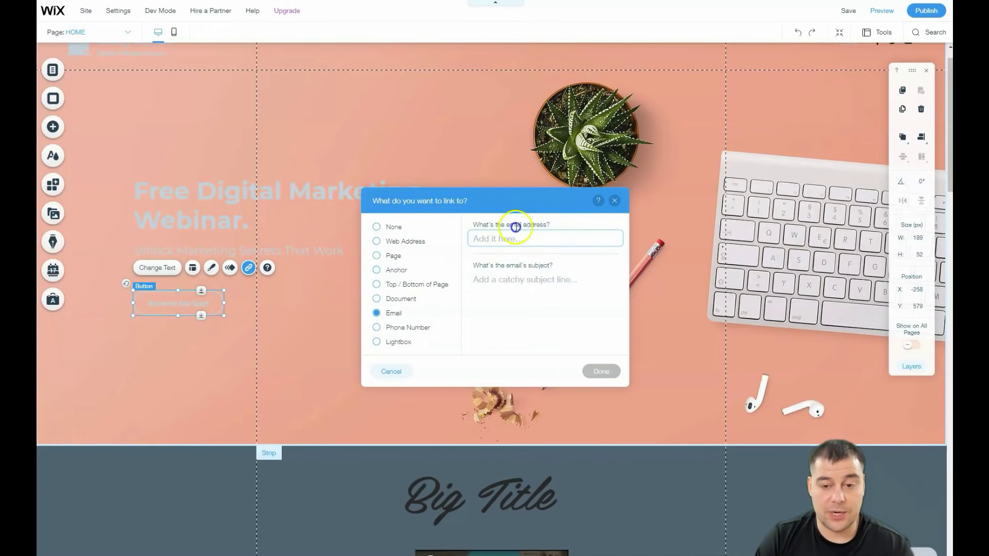
click(615, 203)
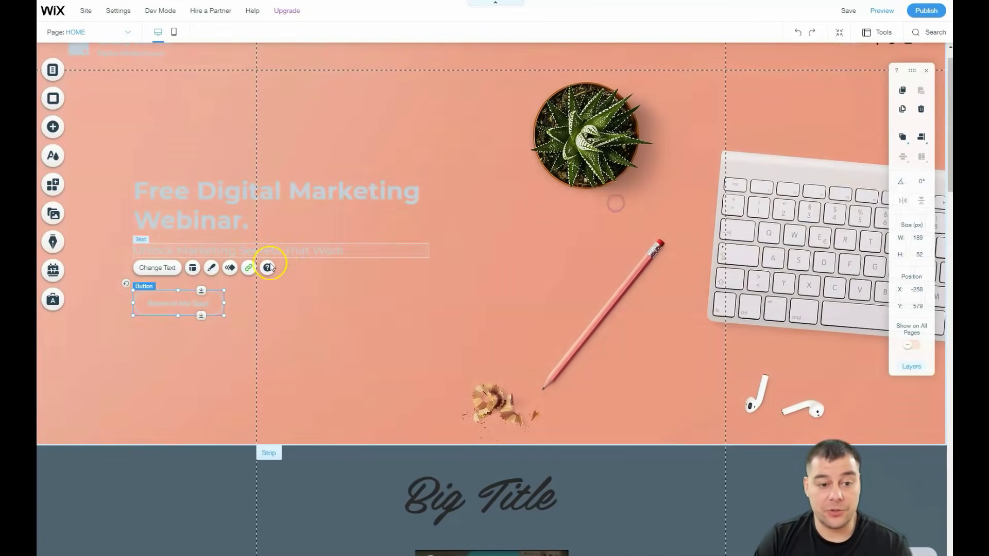
Step: Preview various themed and preset designs on the header's Reserve My Spot button without applying a new one
click(211, 268)
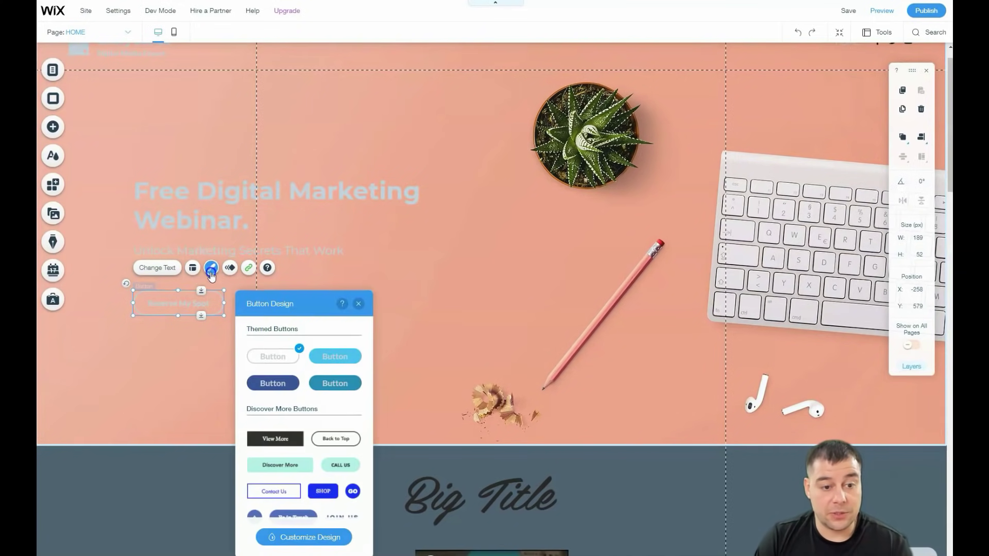
click(272, 384)
scroll(278, 394, down, 3)
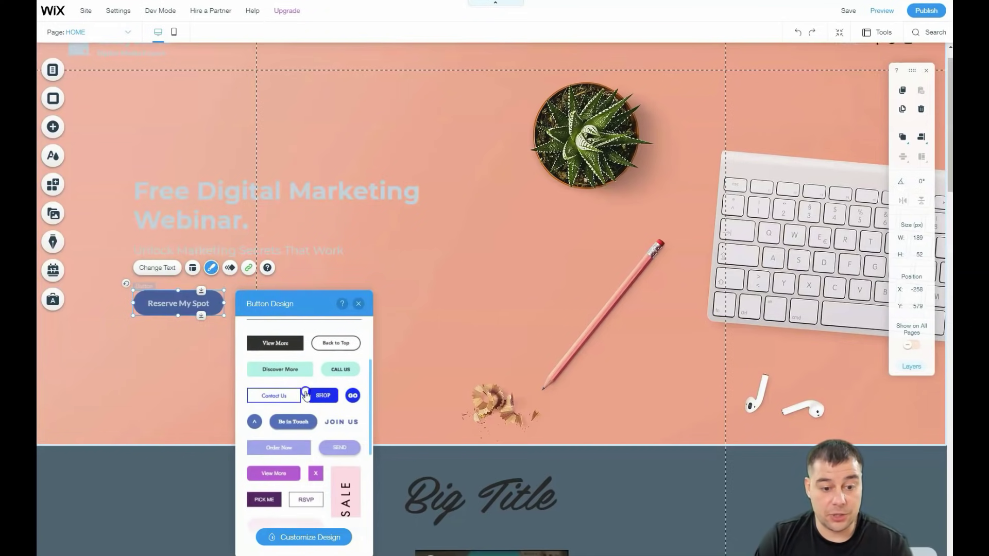
click(273, 397)
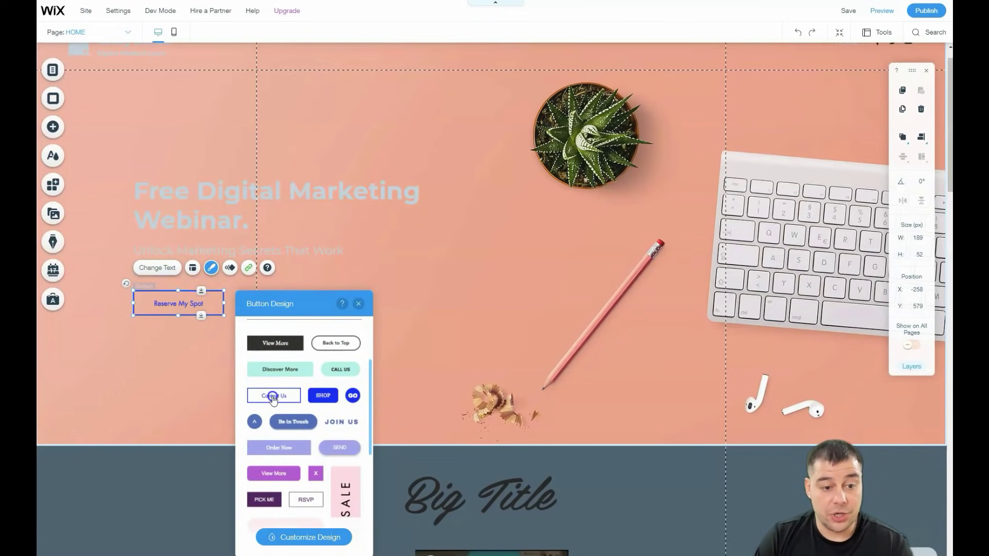
click(306, 501)
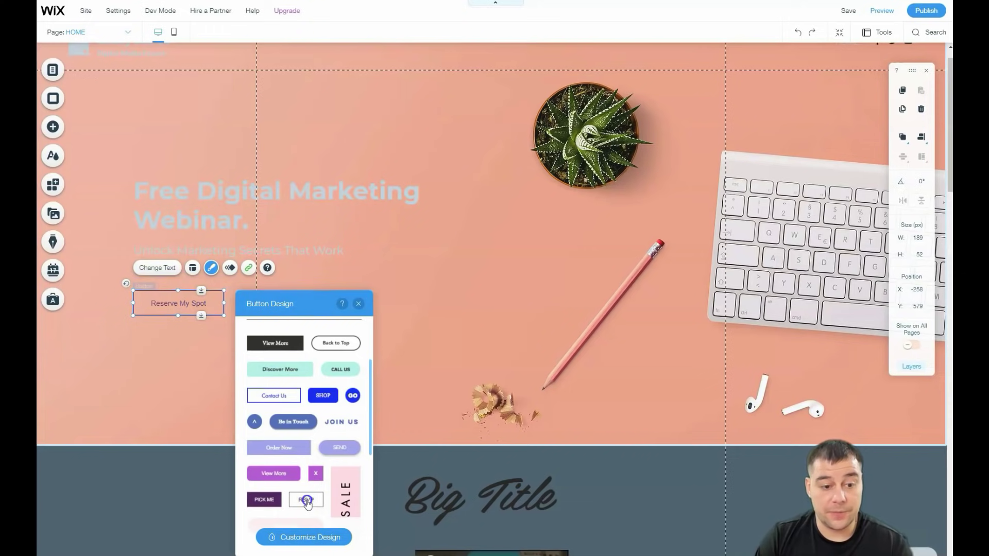
scroll(306, 502, down, 5)
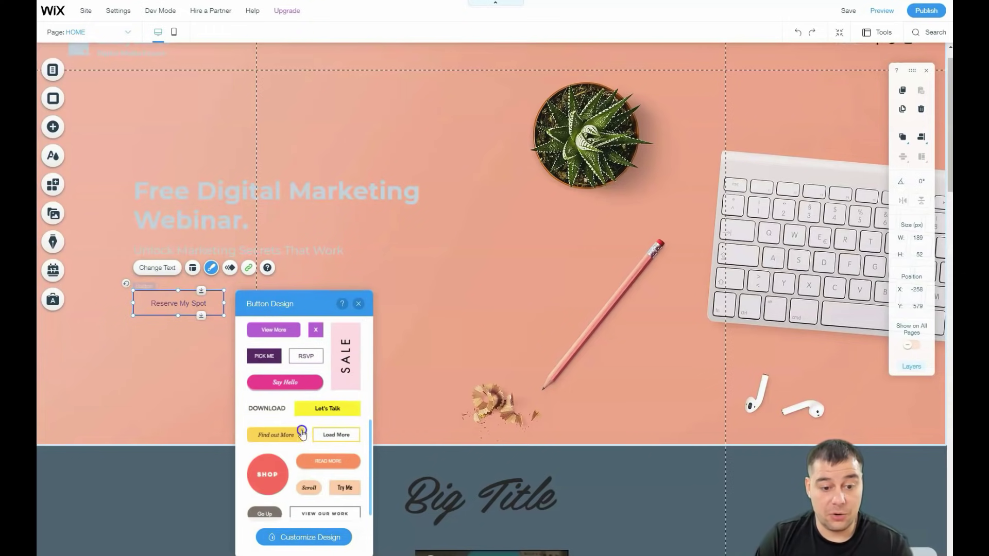
click(291, 433)
click(268, 473)
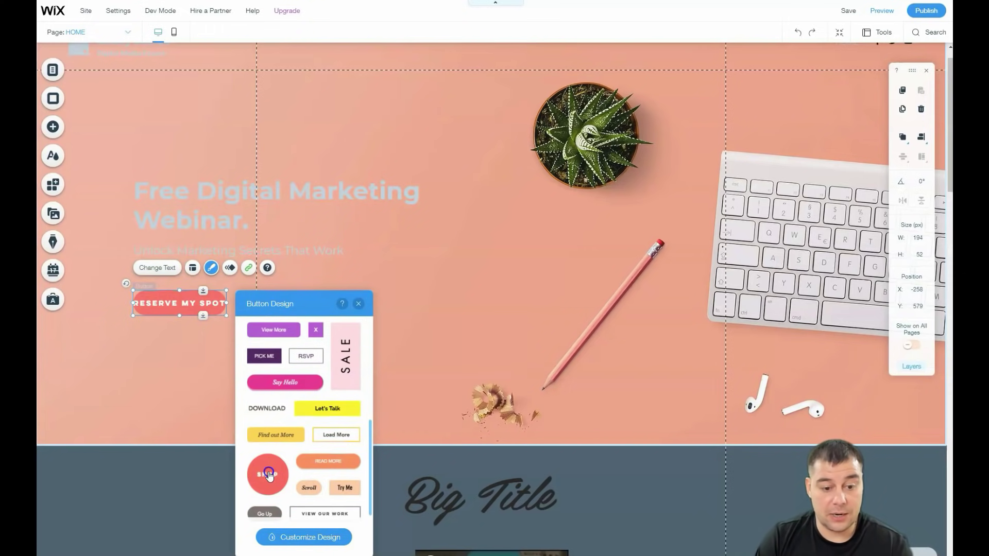
scroll(269, 474, down, 2)
click(311, 420)
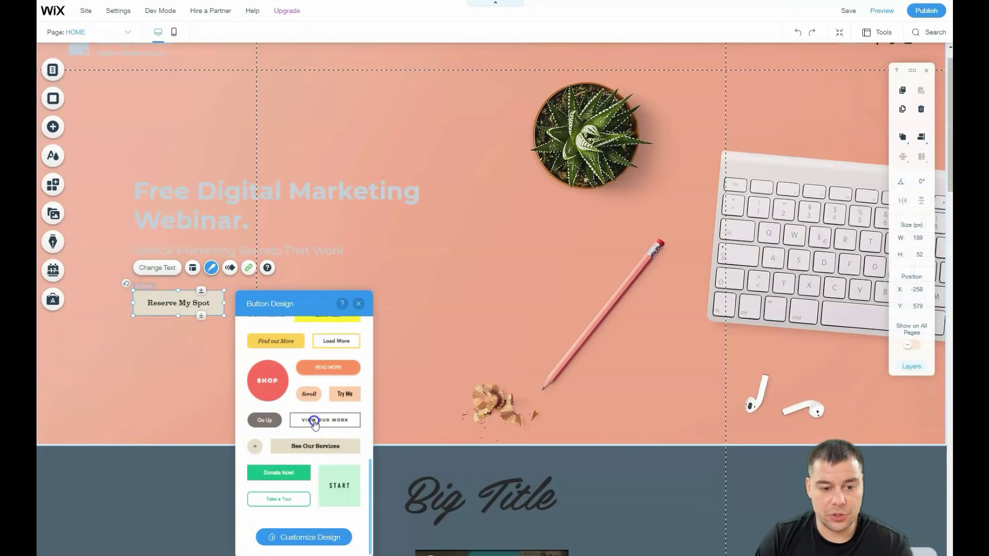
click(332, 489)
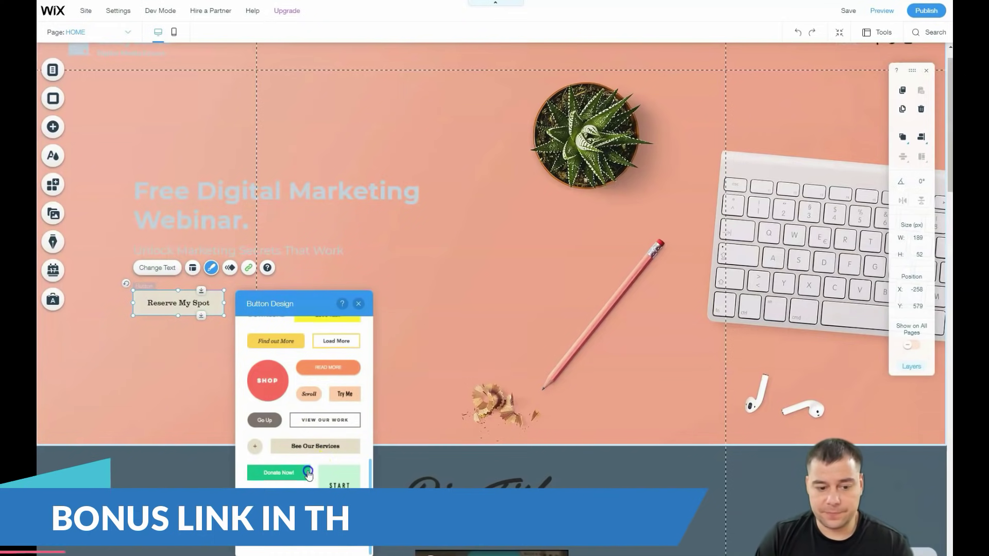
scroll(322, 453, up, 5)
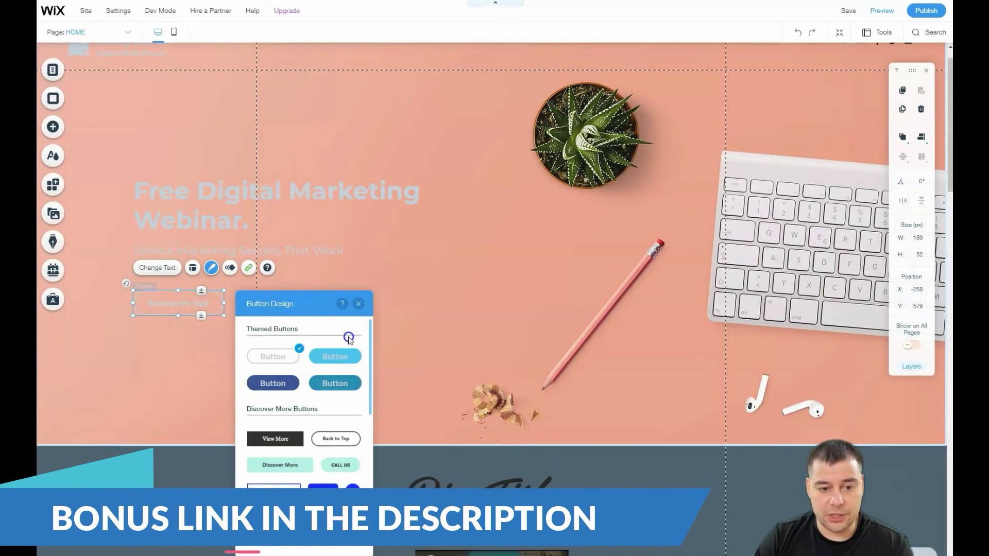
scroll(301, 377, down, 5)
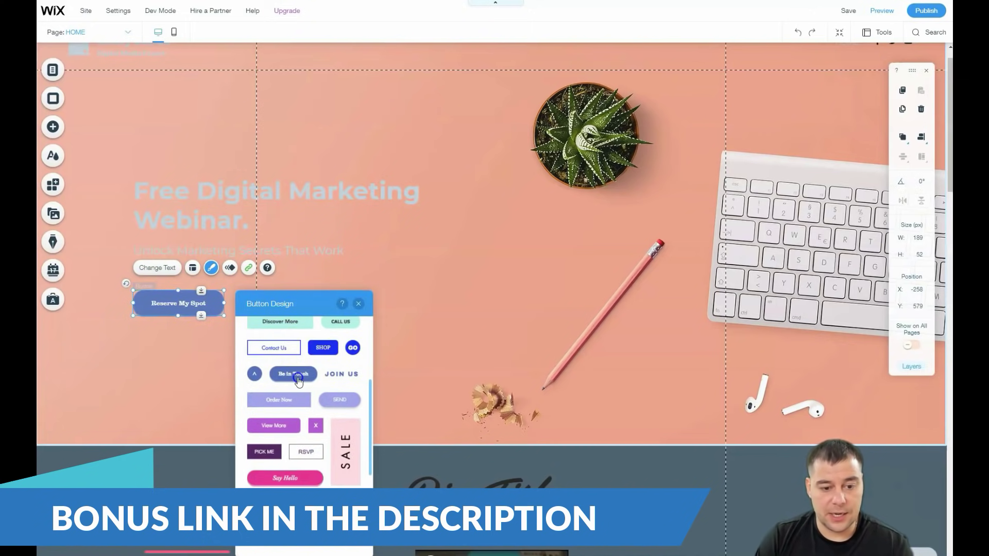
click(358, 304)
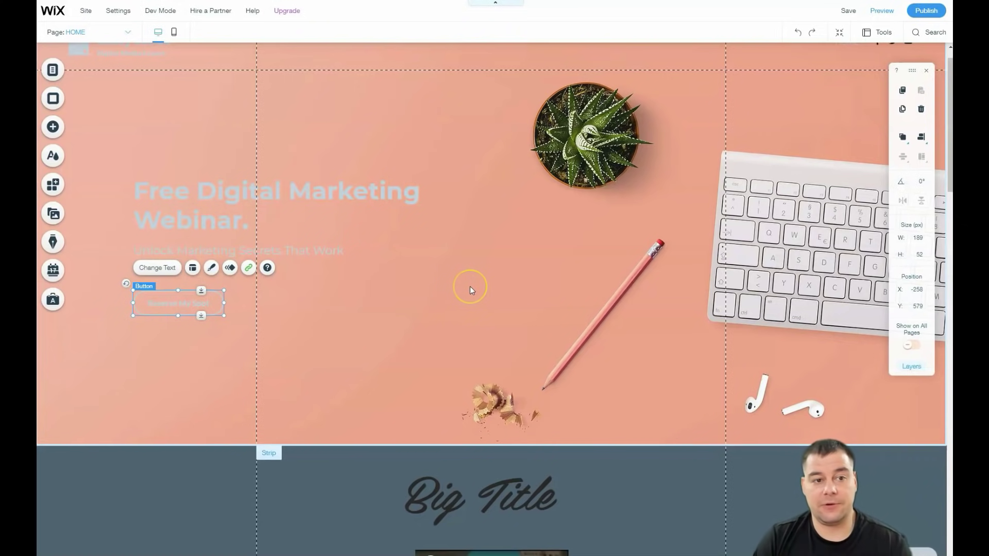
Step: Move the "Free Digital Marketing Webinar." heading up to the horizontal center of the header strip, at about X 181, Y 109
scroll(470, 287, up, 1)
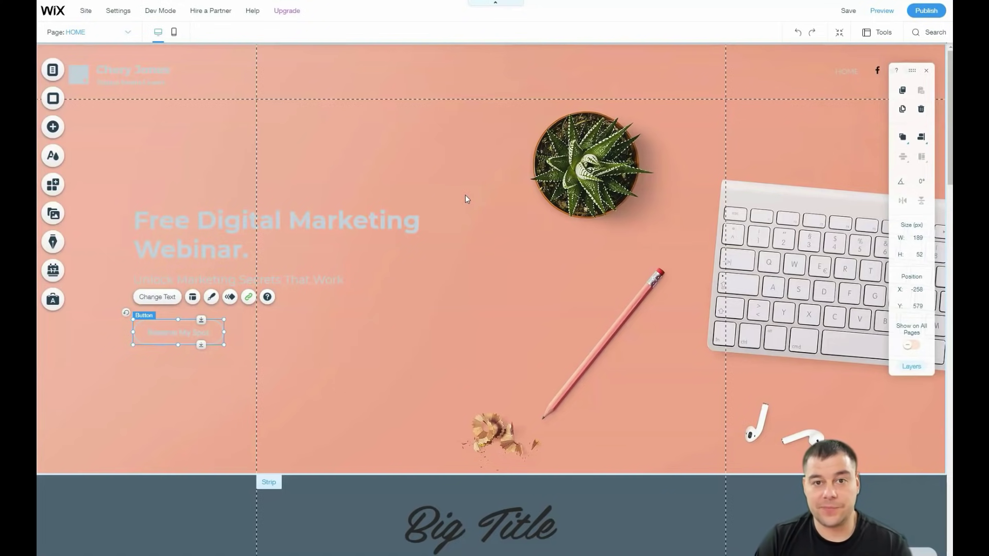
mouse_move(219, 224)
mouse_down()
mouse_move(403, 158)
mouse_move(366, 162)
mouse_move(396, 157)
mouse_move(402, 223)
mouse_move(412, 134)
mouse_move(426, 115)
mouse_up()
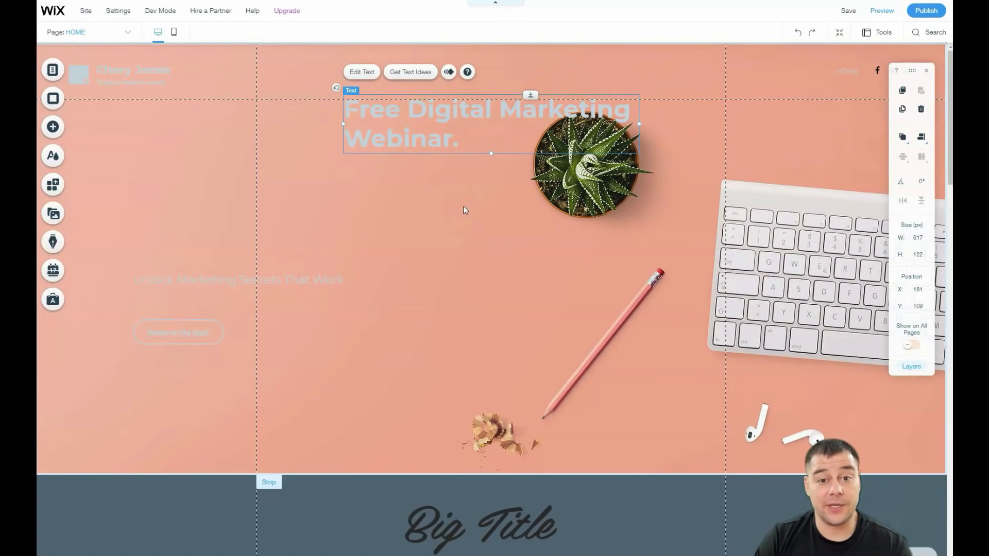
Step: Preview entrance animations for the "Free Digital Marketing Webinar." heading and apply Expand-In
click(449, 72)
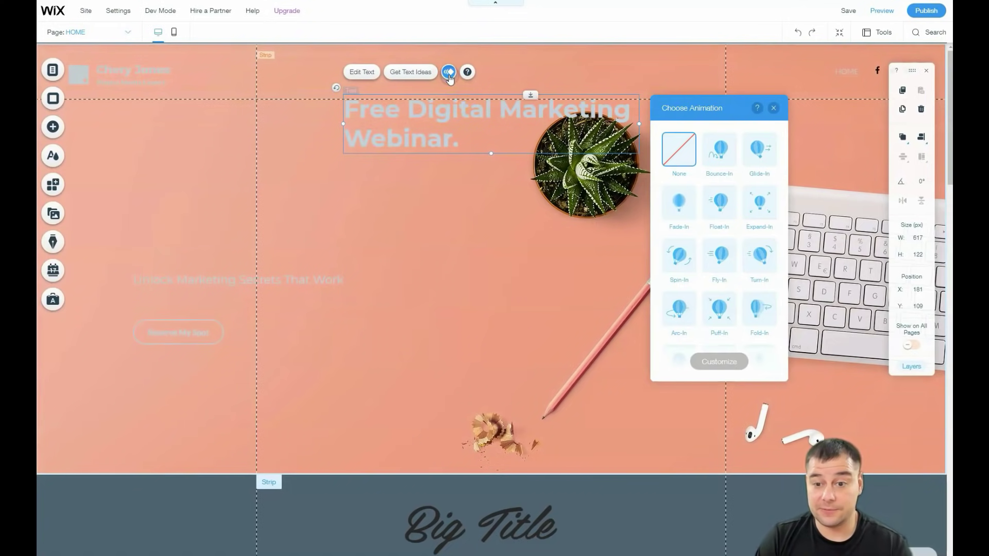
click(716, 160)
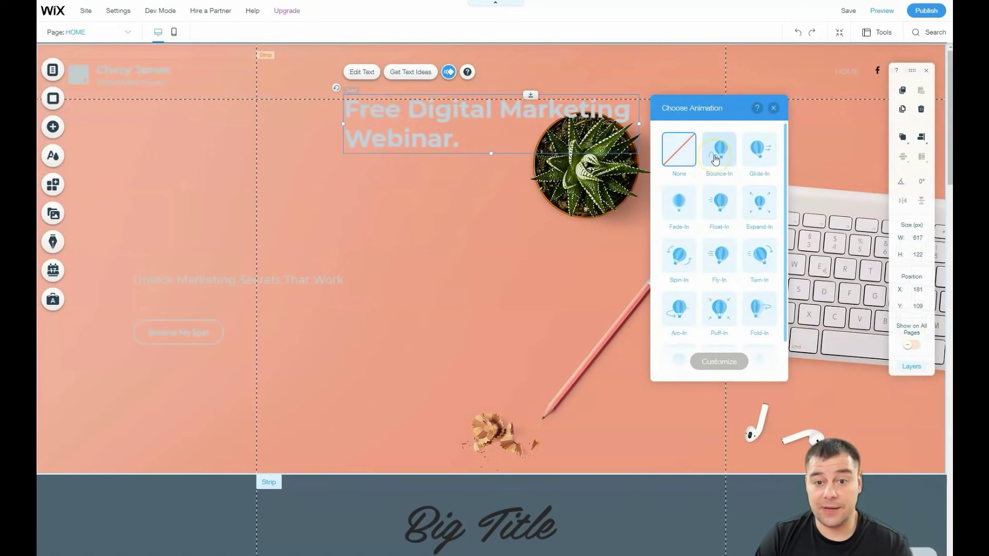
click(720, 211)
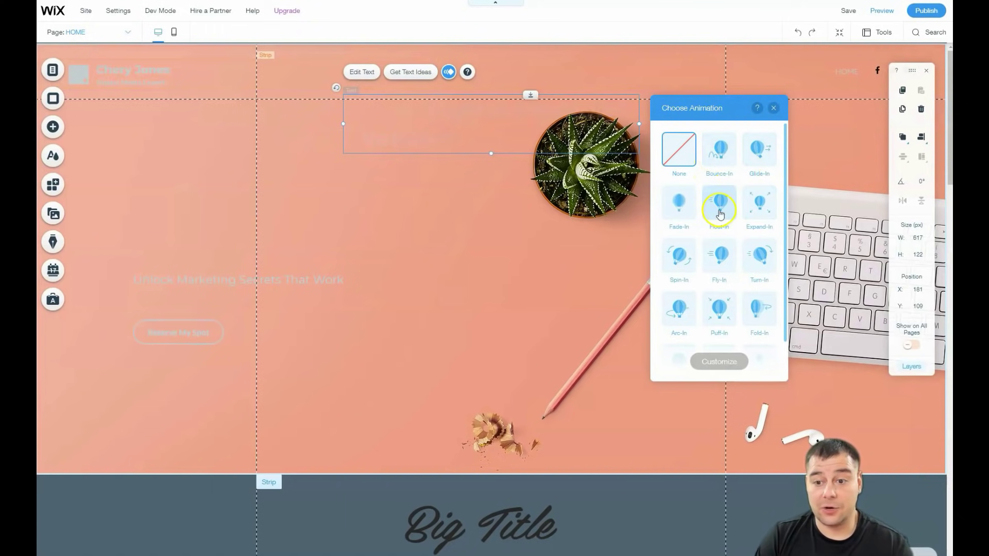
click(757, 209)
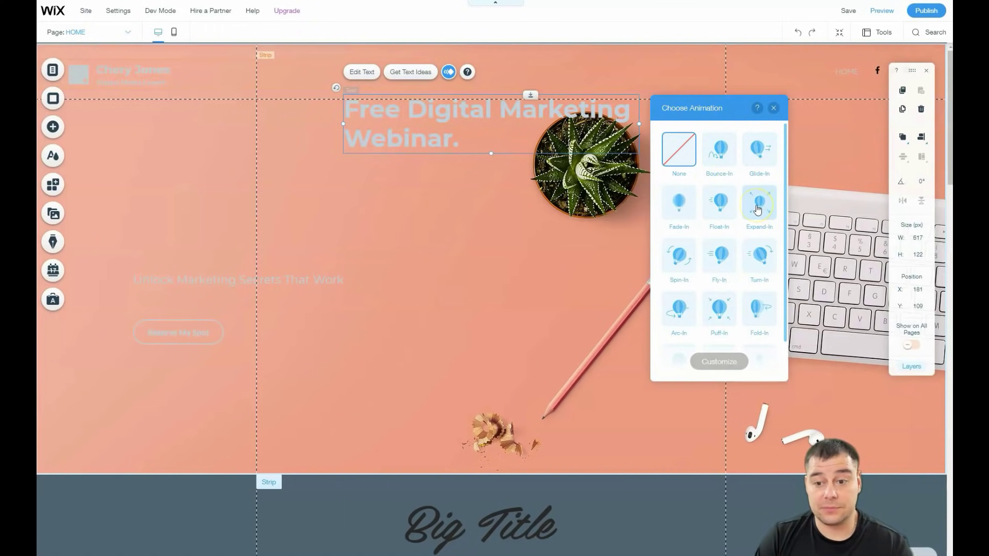
click(757, 209)
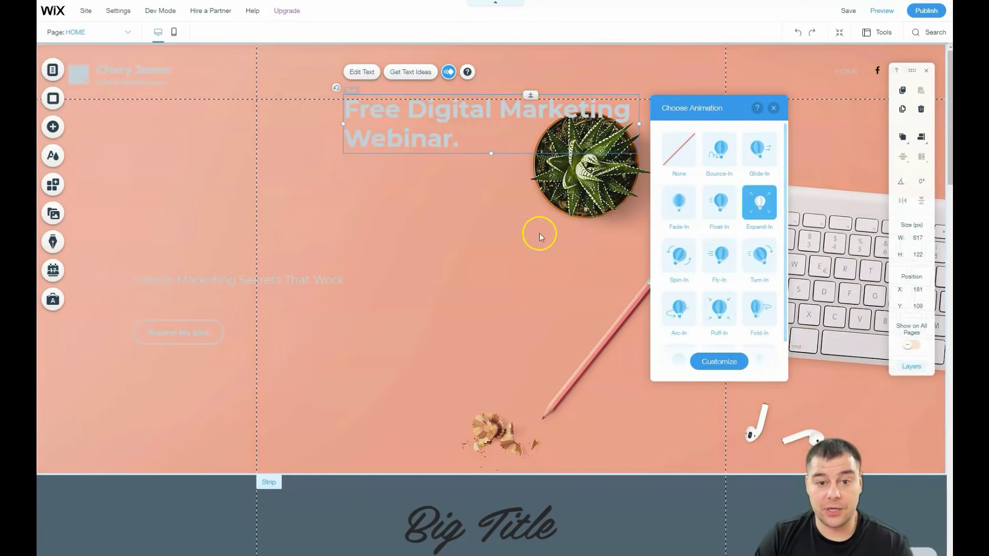
Step: Recolor the "Free Digital Marketing Webinar." heading with the darkest olive theme color and move it to X 0, Y 119
double_click(431, 134)
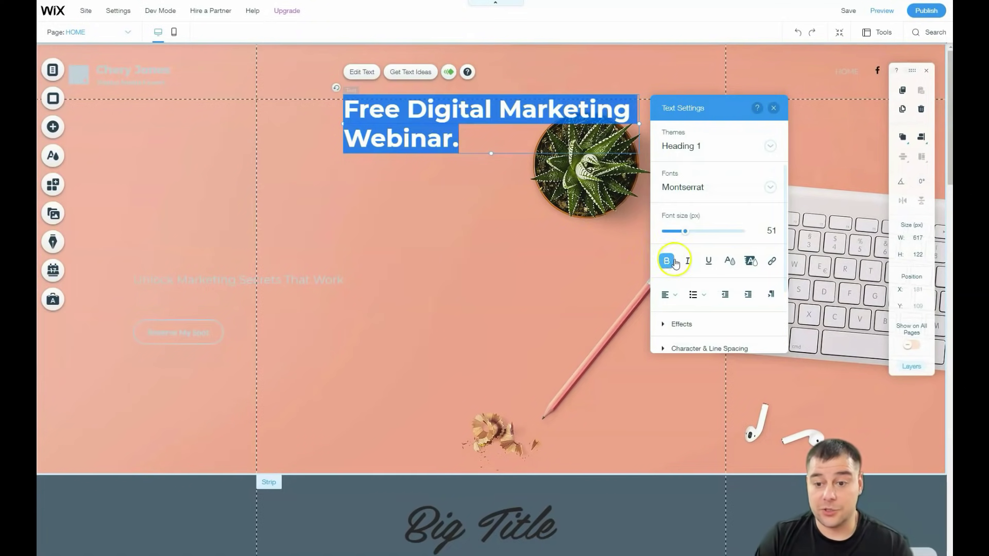
click(727, 259)
click(660, 233)
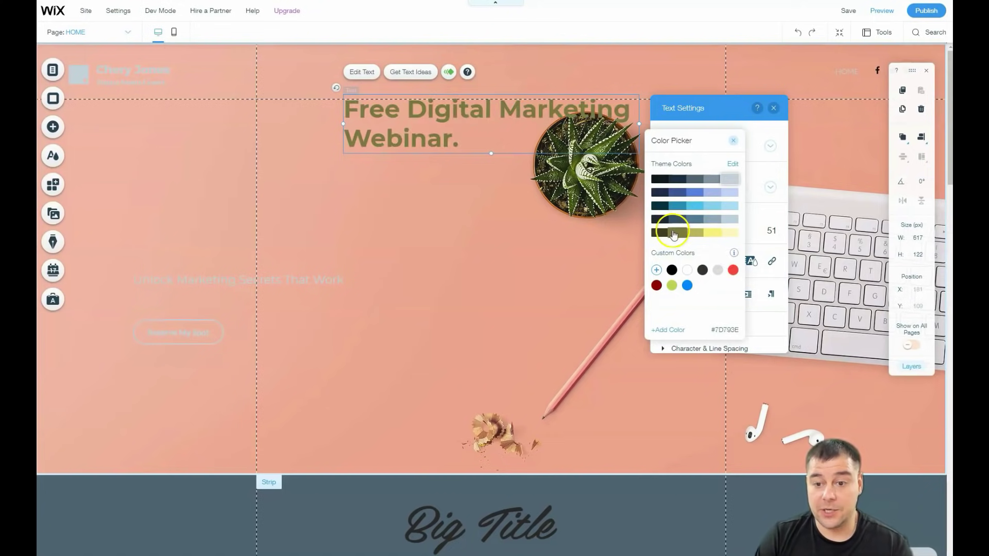
click(450, 254)
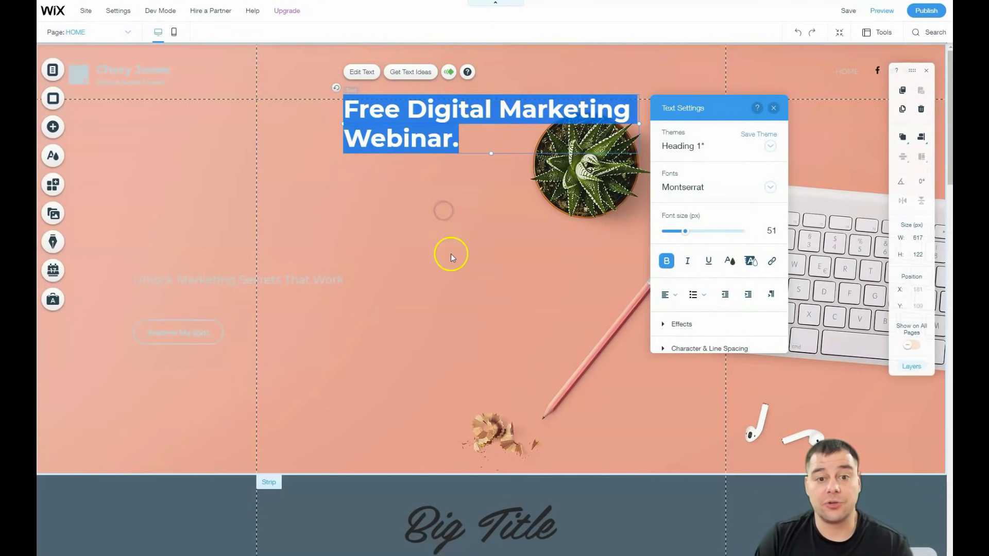
click(748, 133)
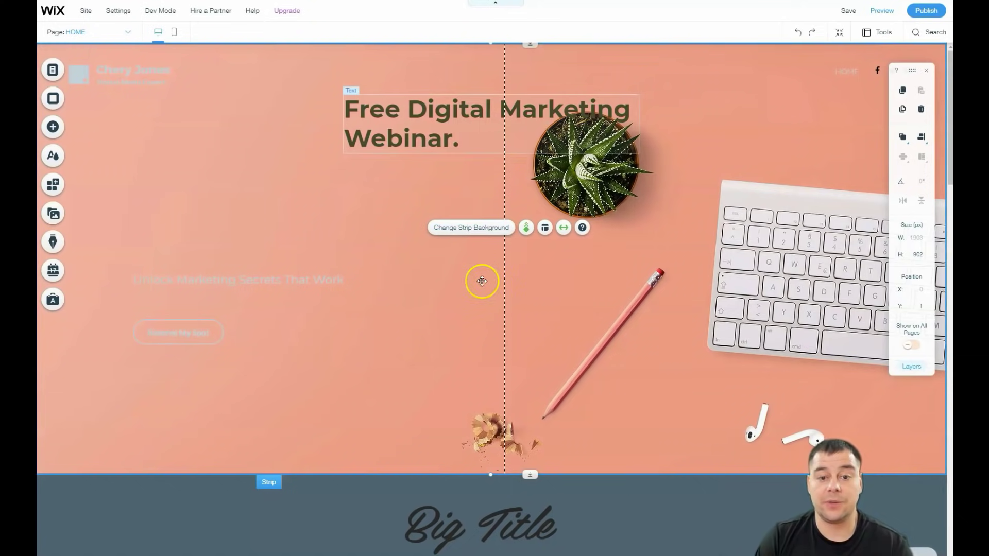
drag(431, 137, 339, 143)
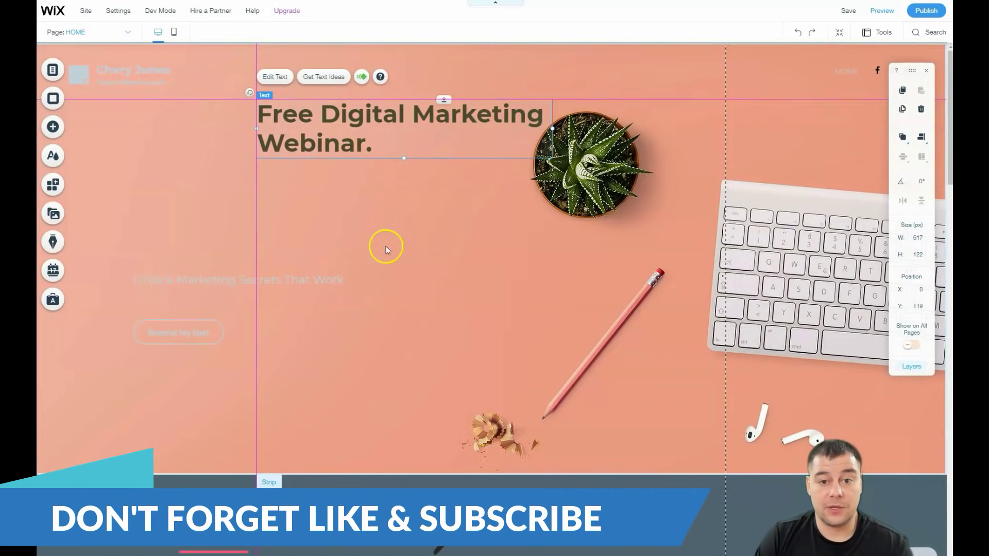